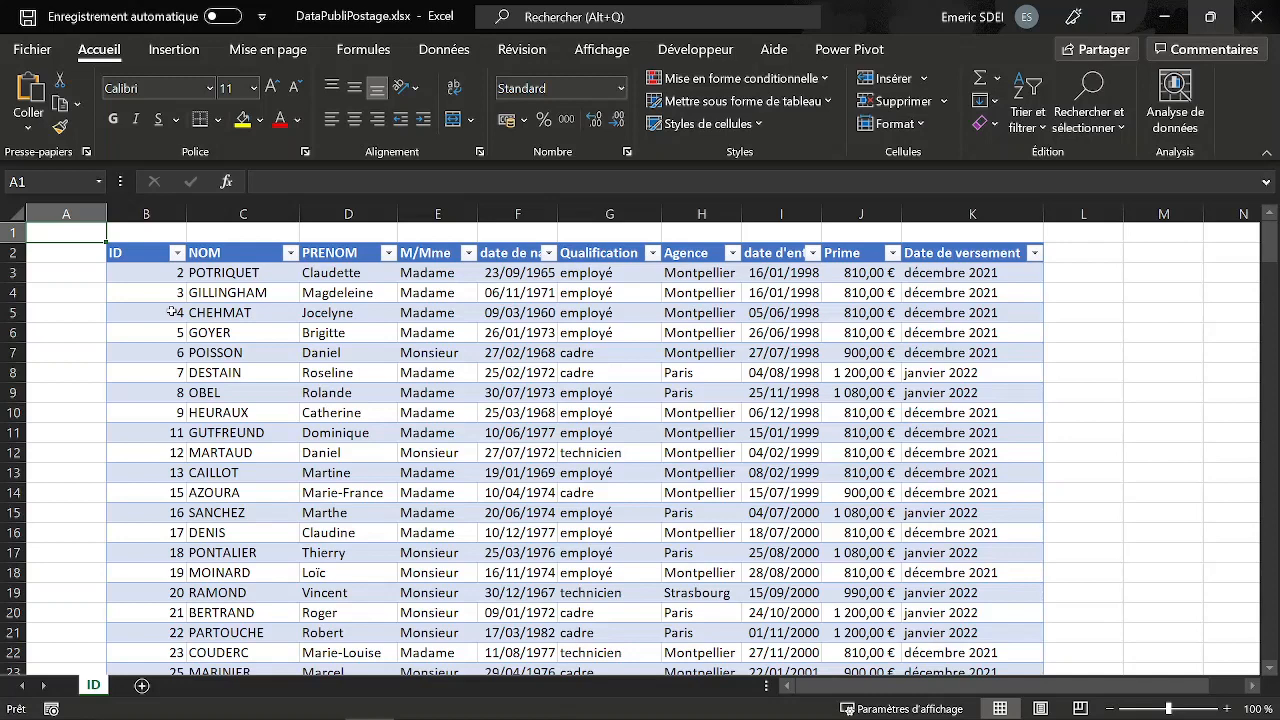
Inspect the employee table's ID, Agence and Date de versement columns, comparing the Montpellier and Paris entries
click(166, 292)
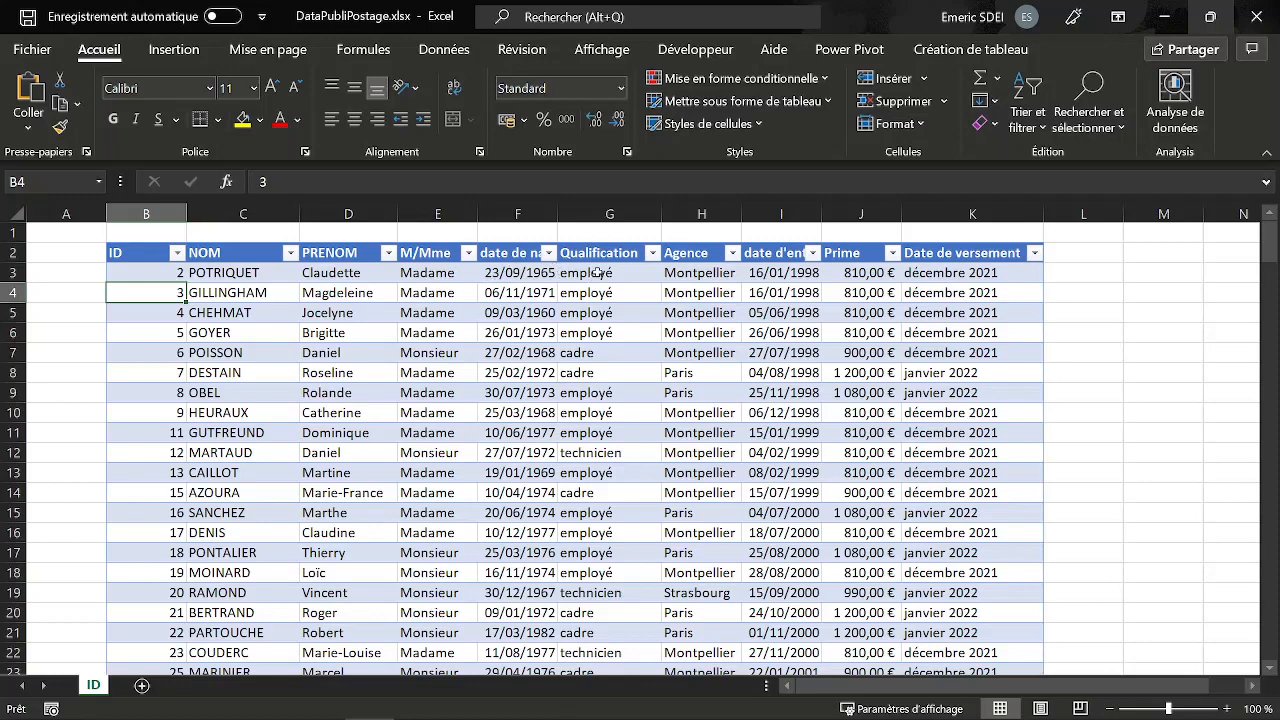
click(700, 273)
click(702, 371)
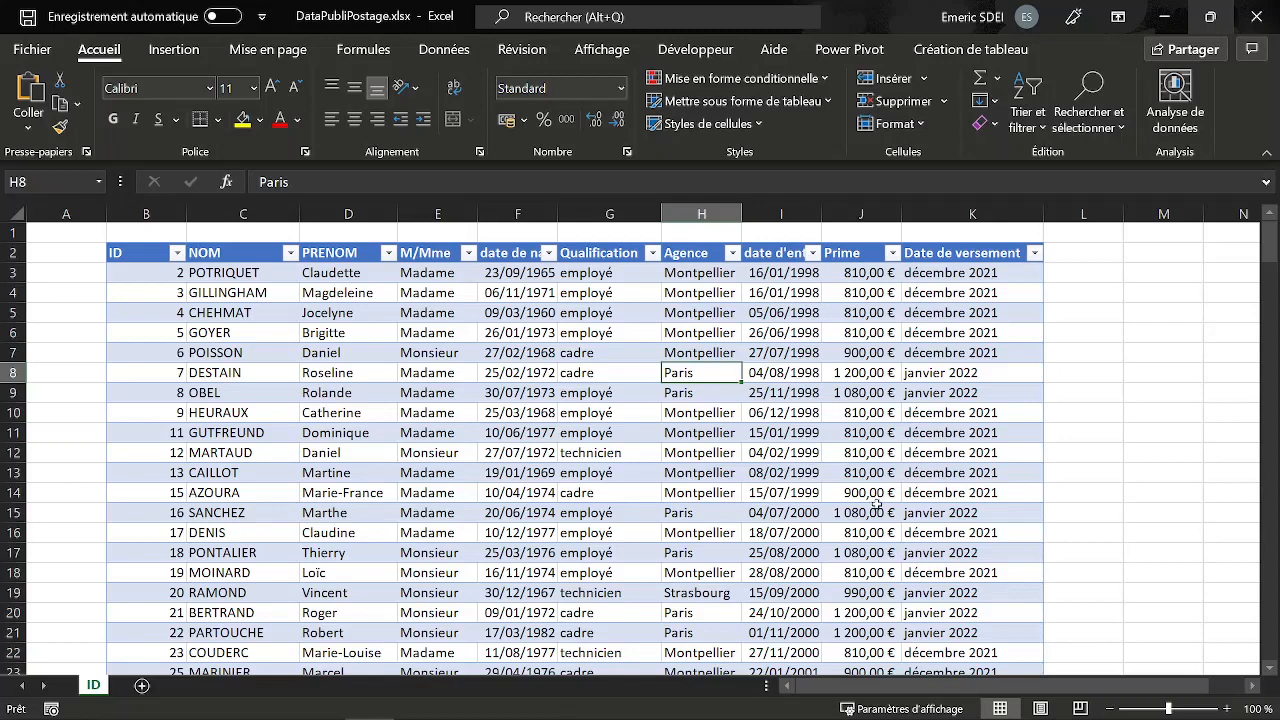
click(937, 280)
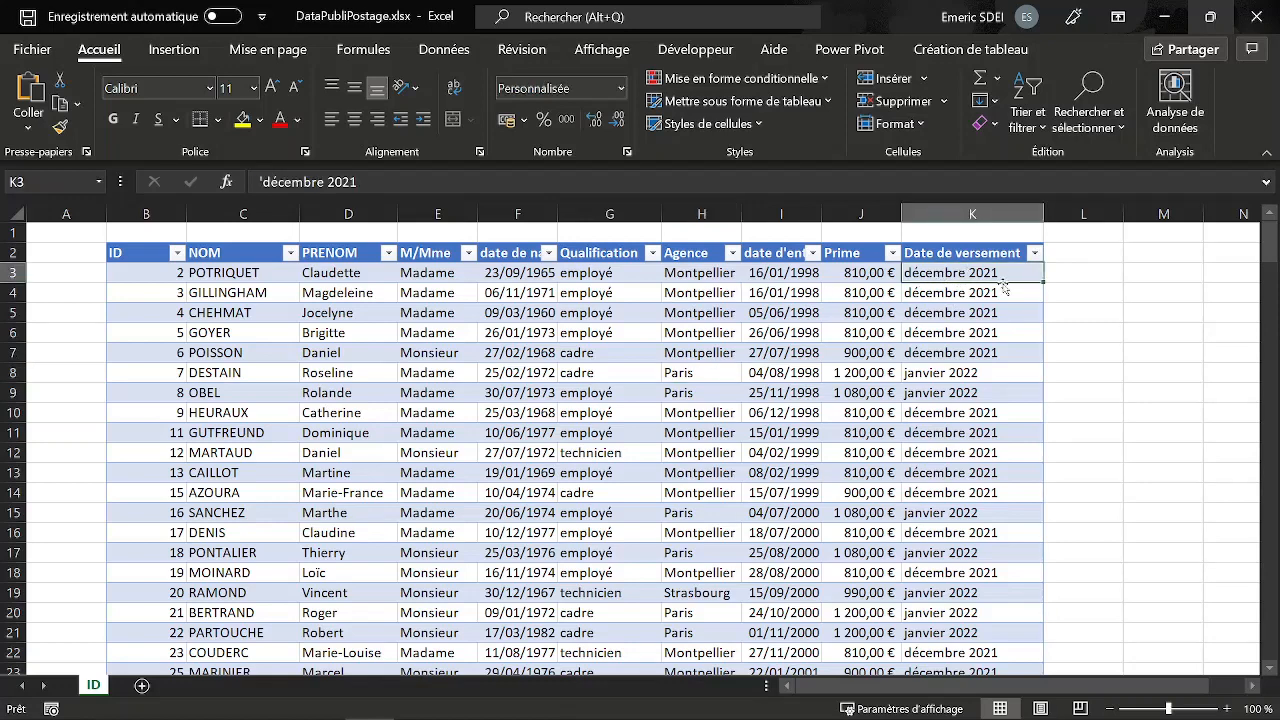
click(937, 372)
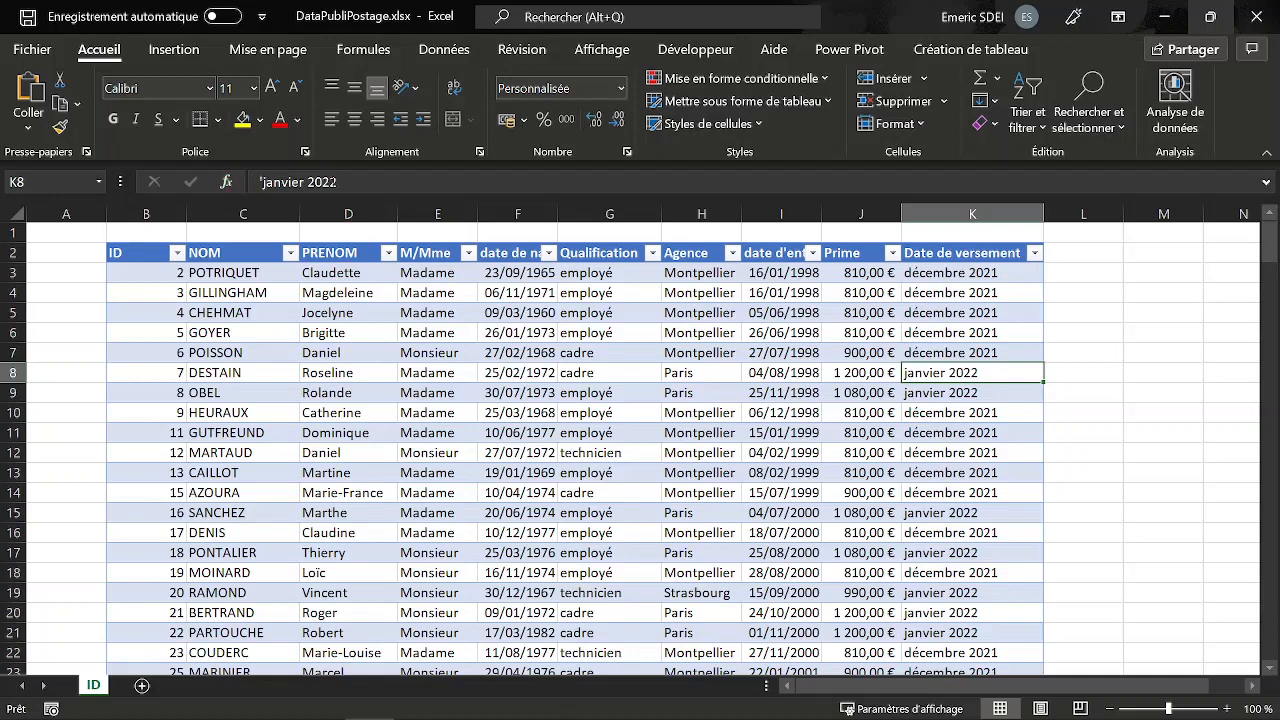
Try removing the leading apostrophe from the payment date in cell K8, inspect the cell and undo the edit
click(338, 182)
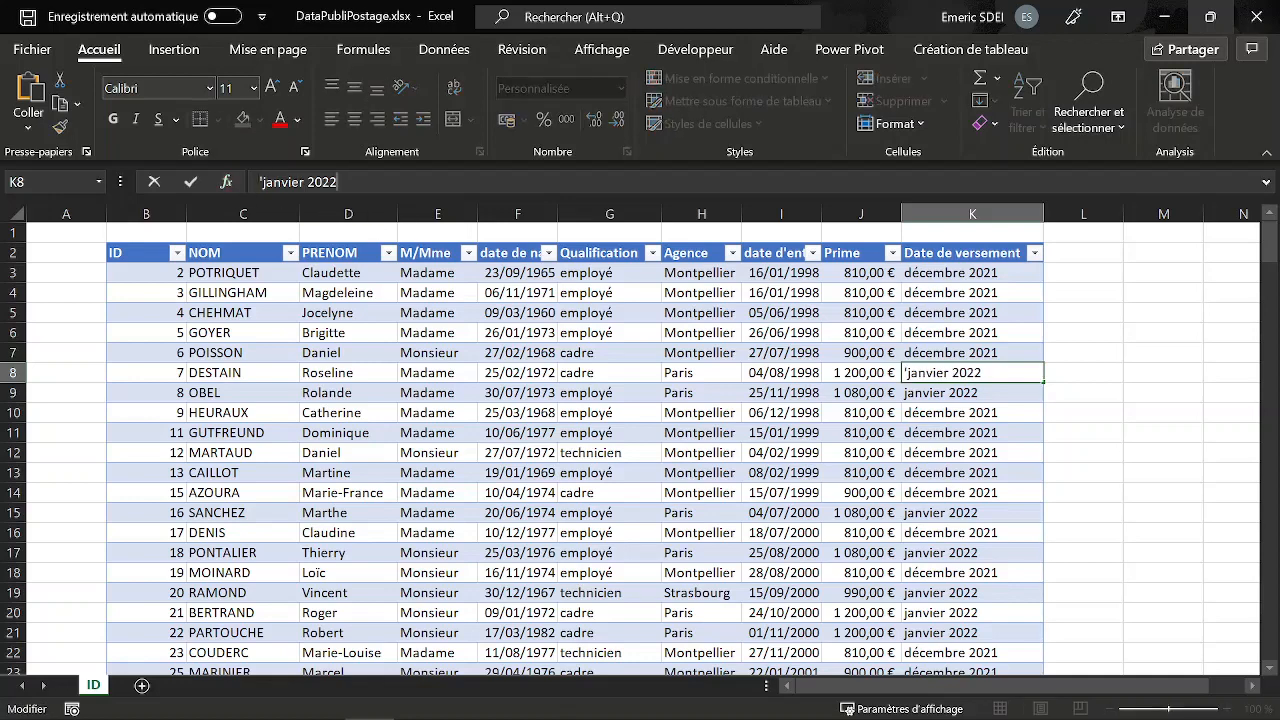
click(261, 182)
drag(259, 182, 264, 182)
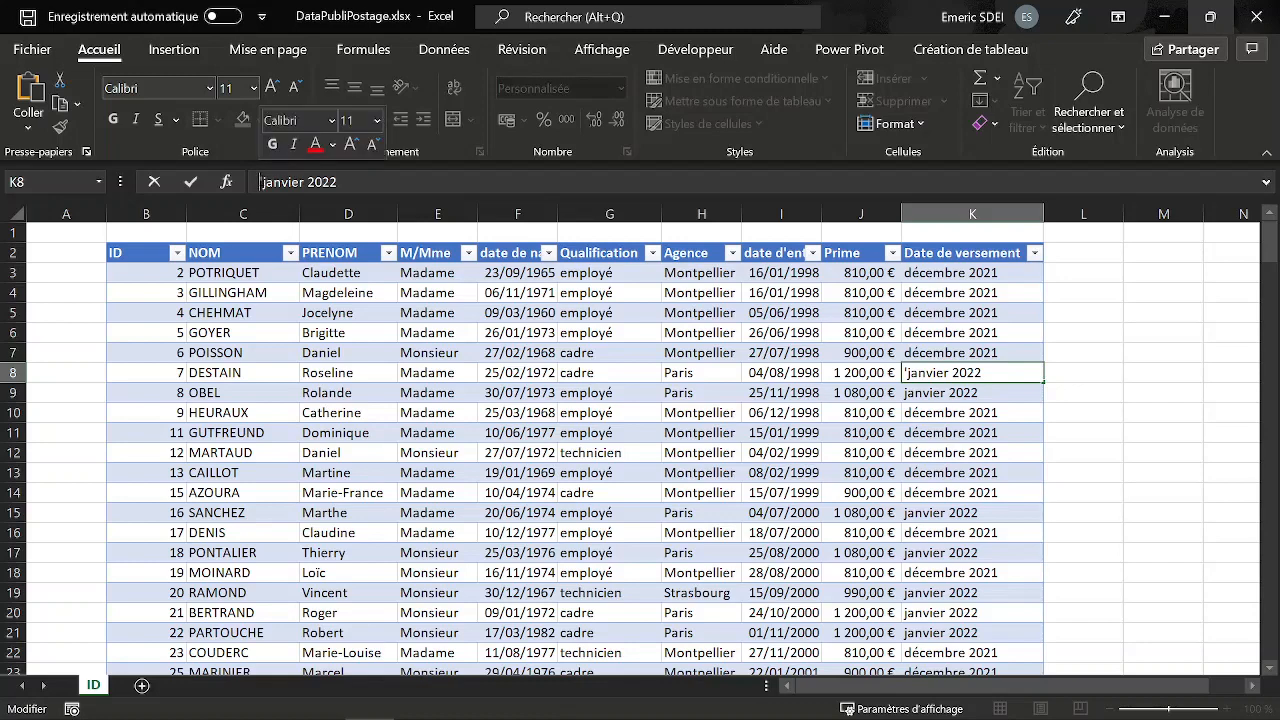
click(349, 181)
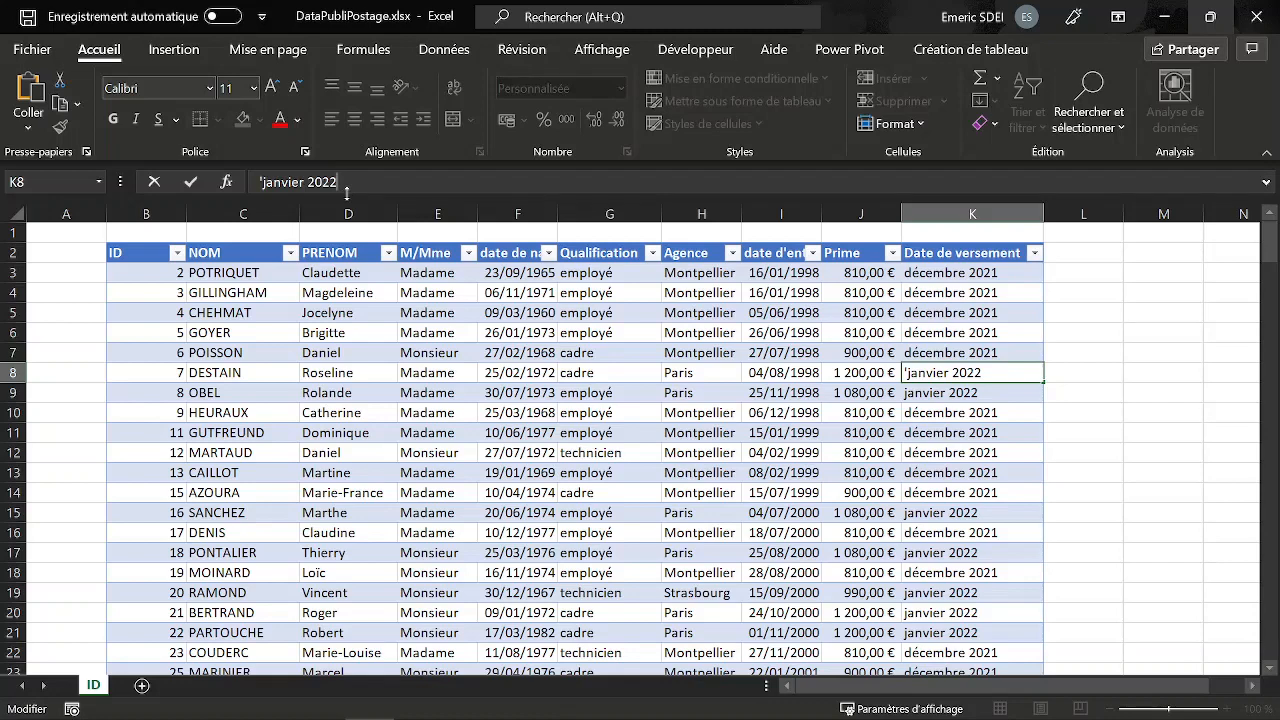
key(Left)
key(Left)
key(Left)
key(Left)
key(Left)
key(Left)
key(Left)
key(Left)
key(Left)
key(Left)
key(Left)
key(Left)
key(BackSpace)
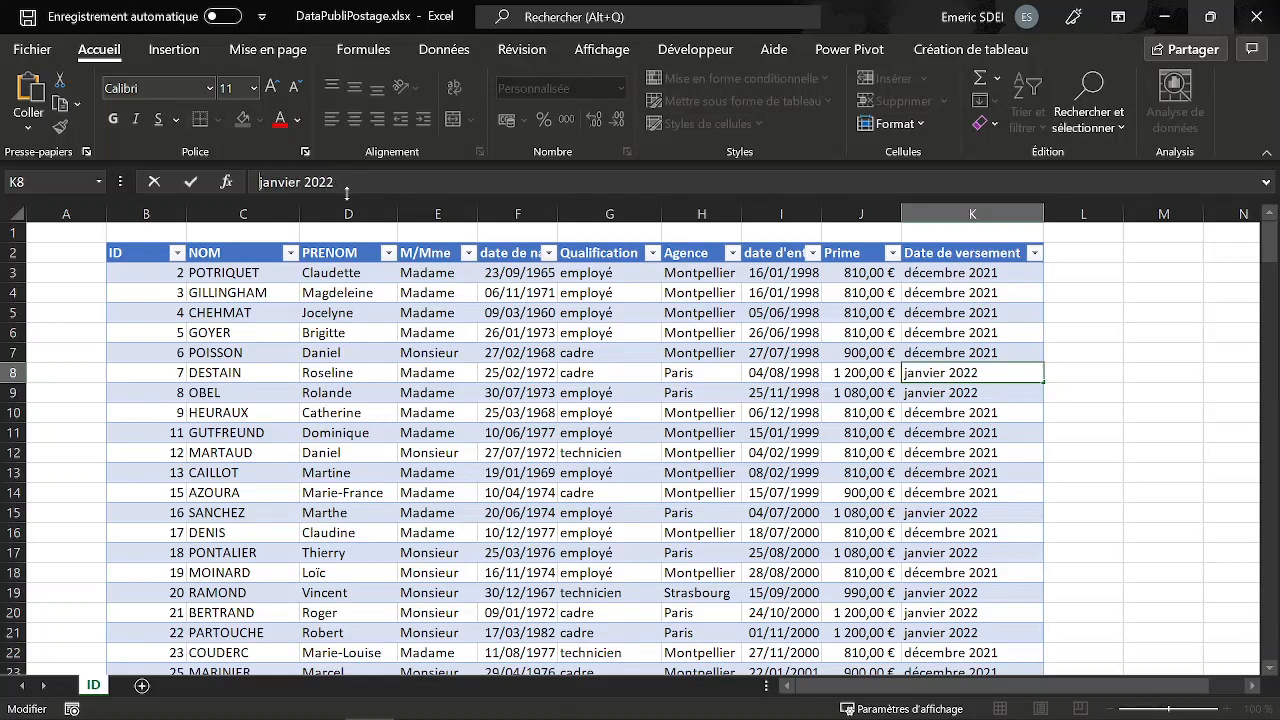
key(Return)
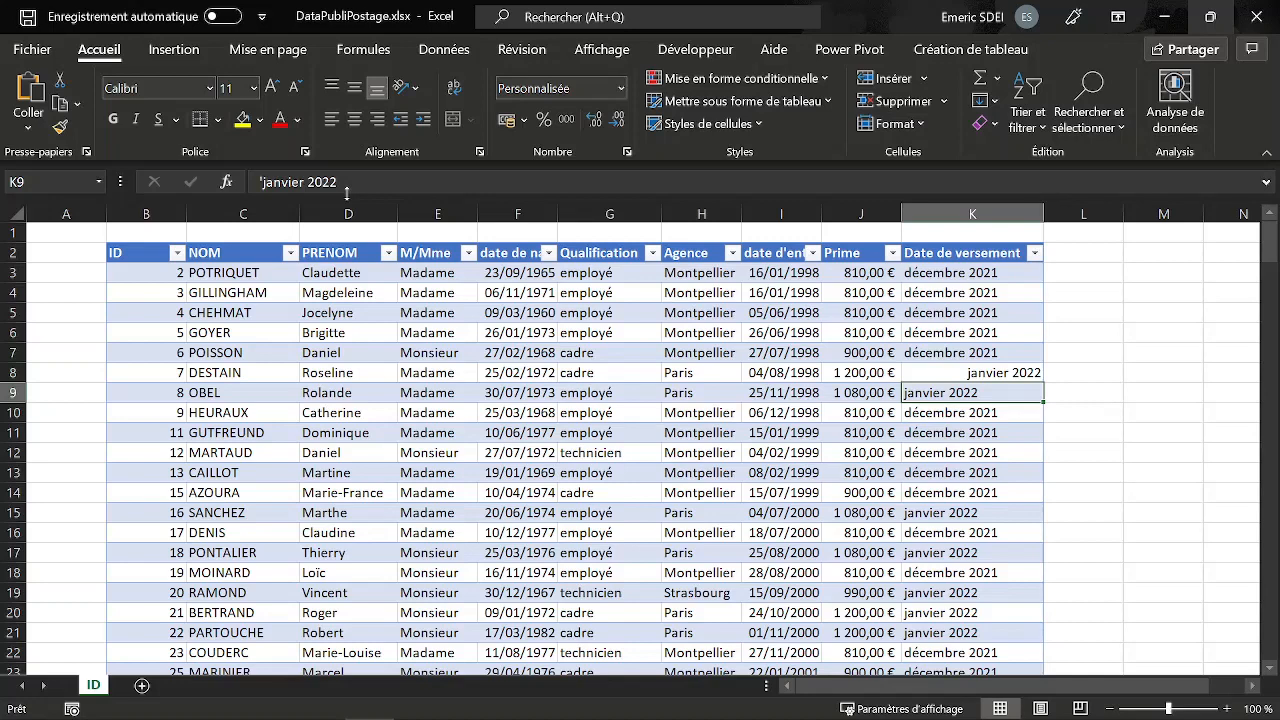
key(Up)
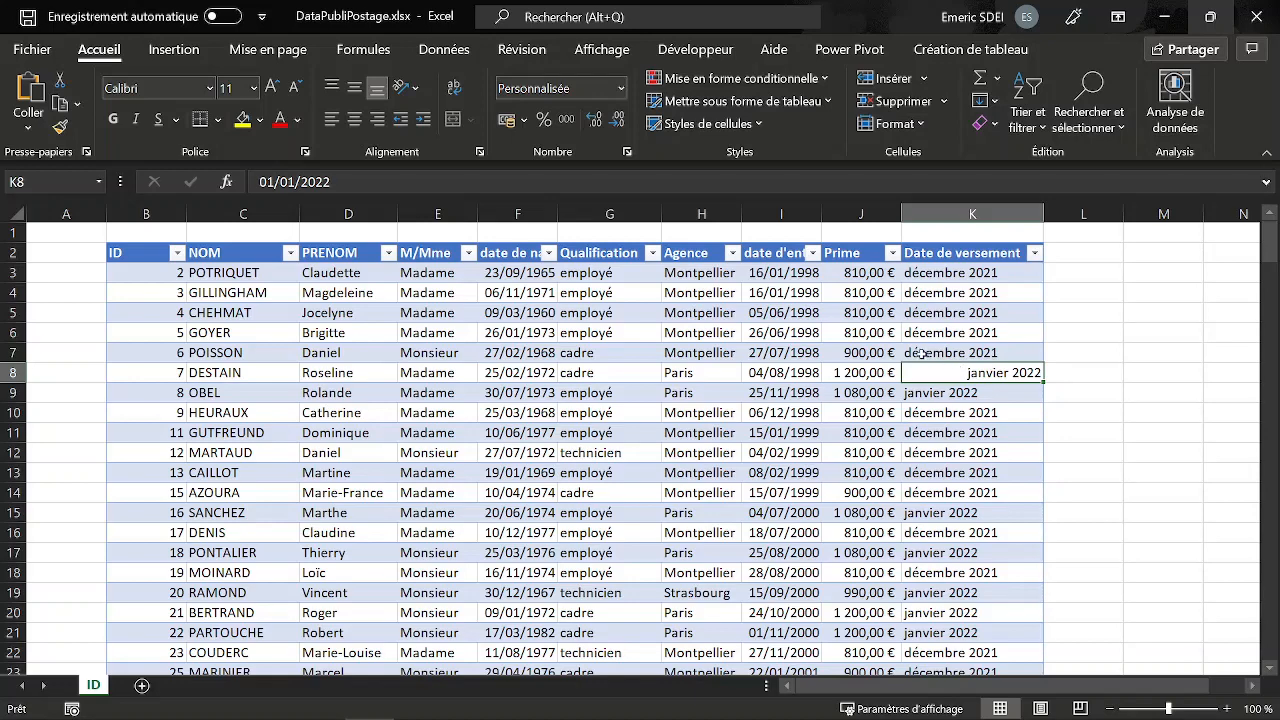
key(ctrl+z)
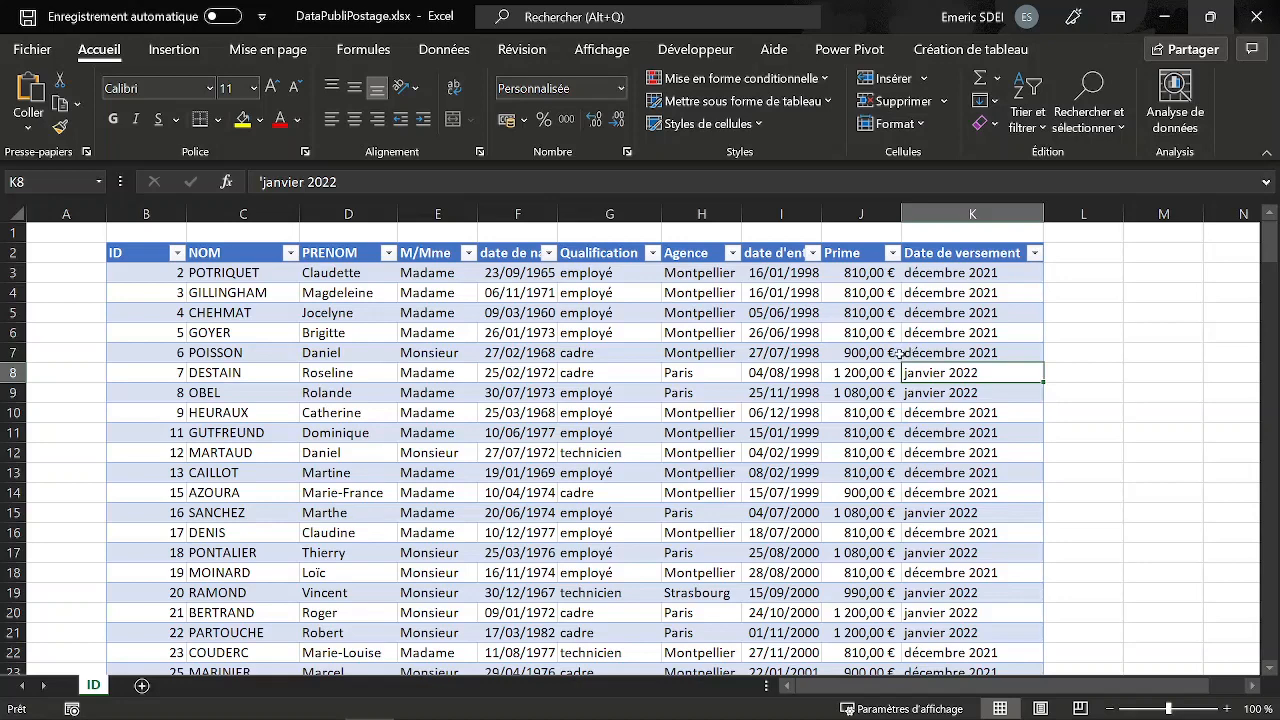
Switch to Word, create a blank document and insert the bonus letter from the saved "Publi" AutoText entry
key(alt+Tab)
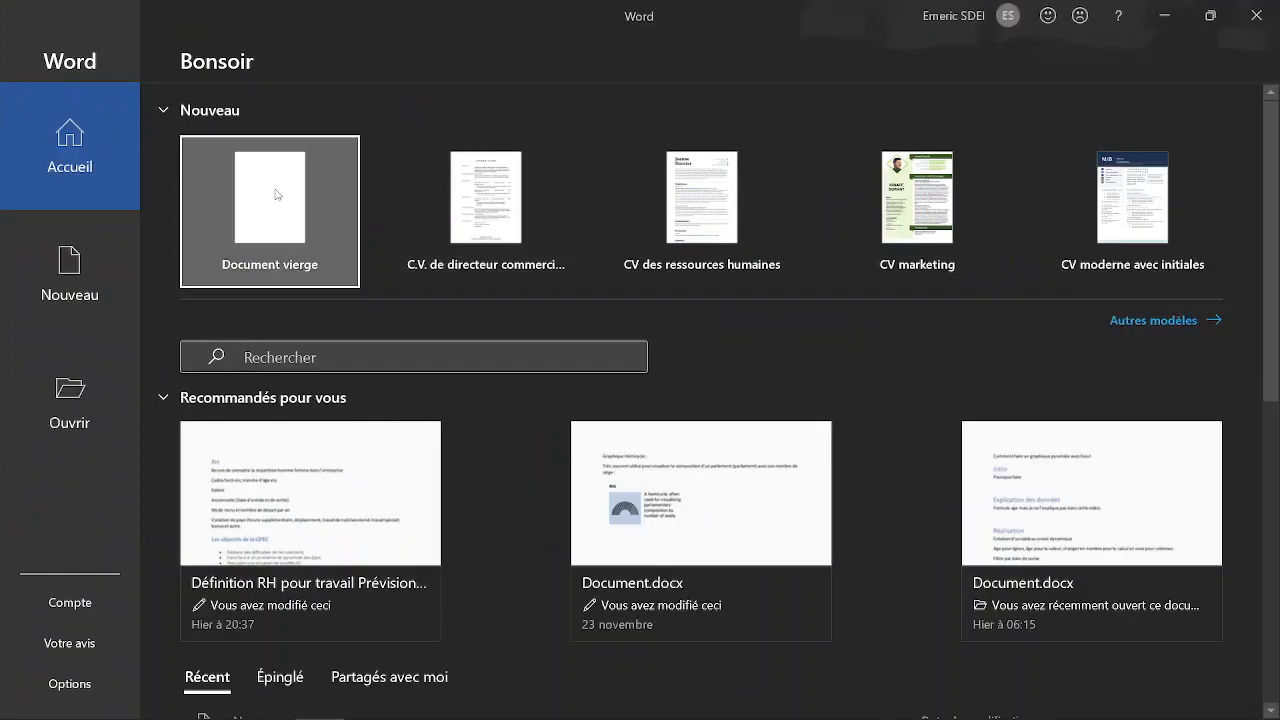
click(277, 194)
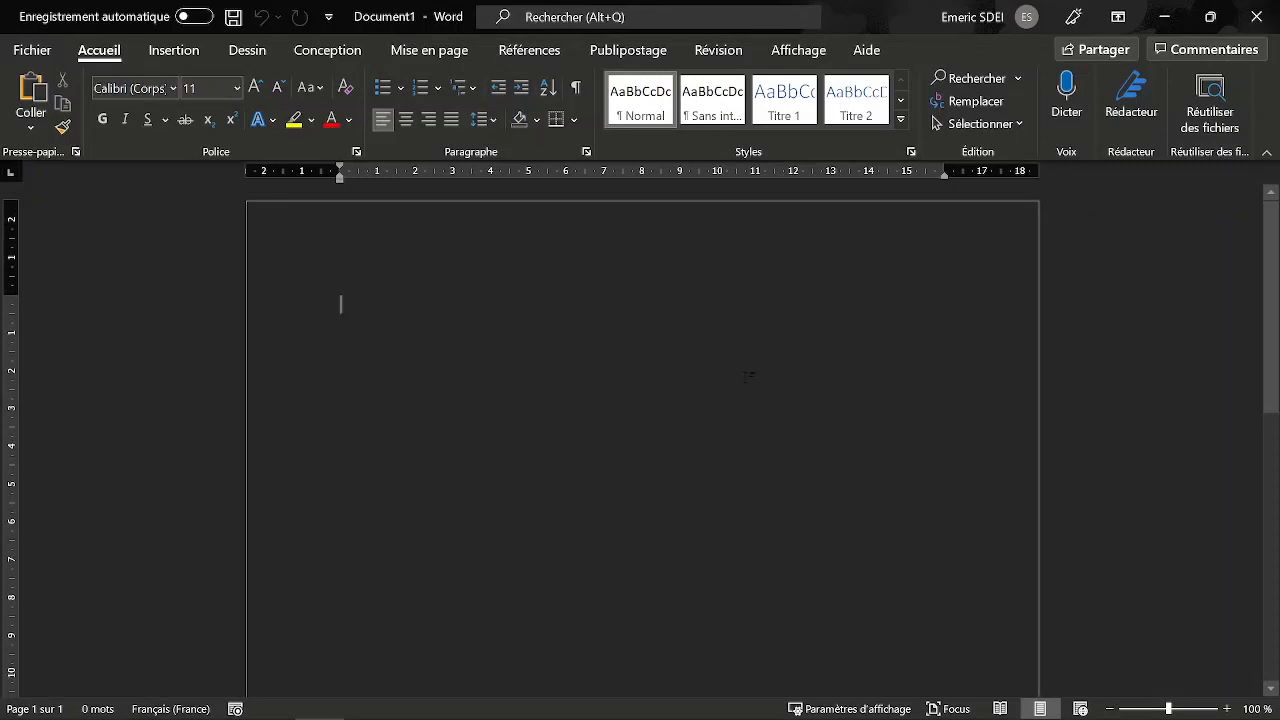
text(publ)
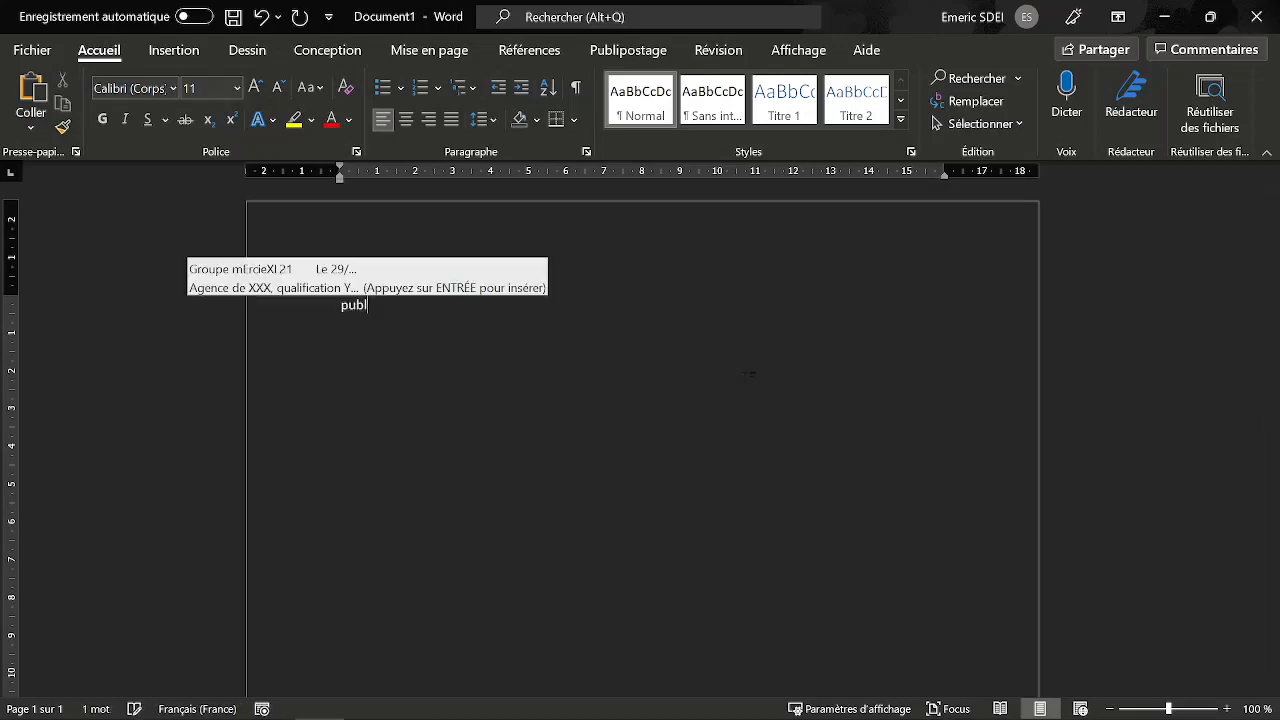
key(Return)
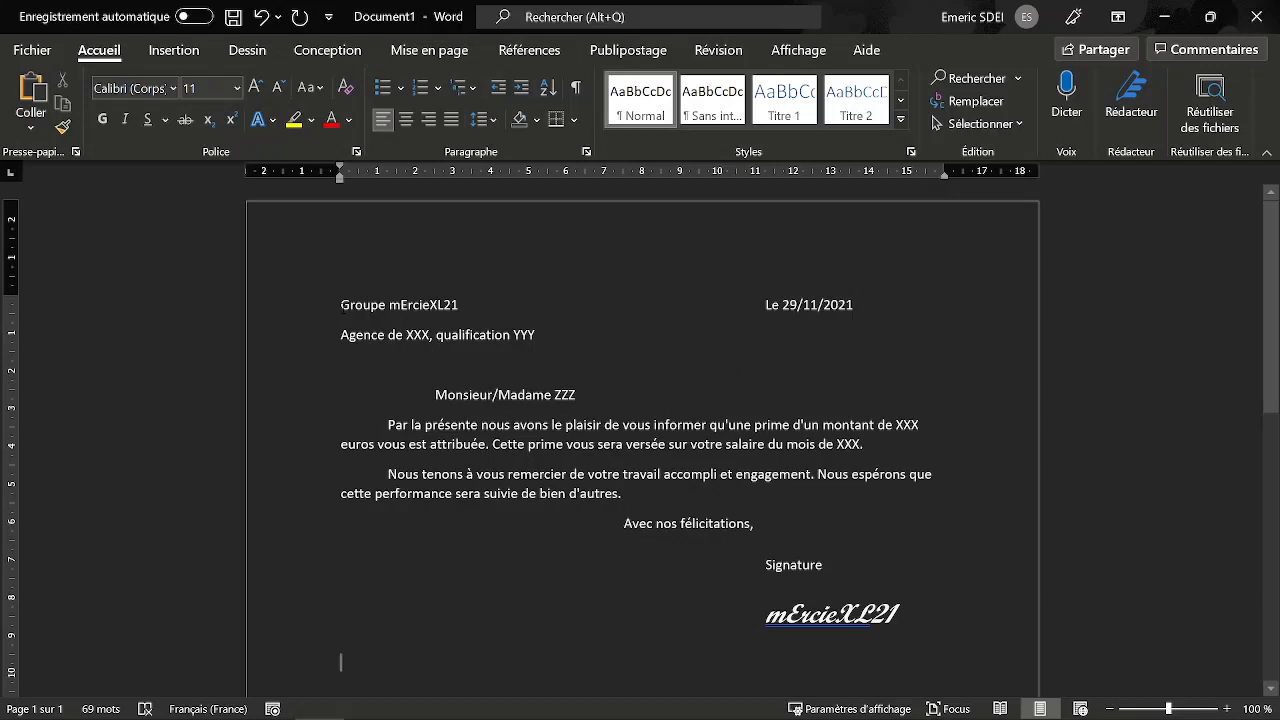
Save the whole letter as an AutoText building block named "publi2"
mouse_move(342, 308)
mouse_down()
mouse_move(350, 365)
mouse_move(833, 558)
mouse_move(905, 640)
mouse_up()
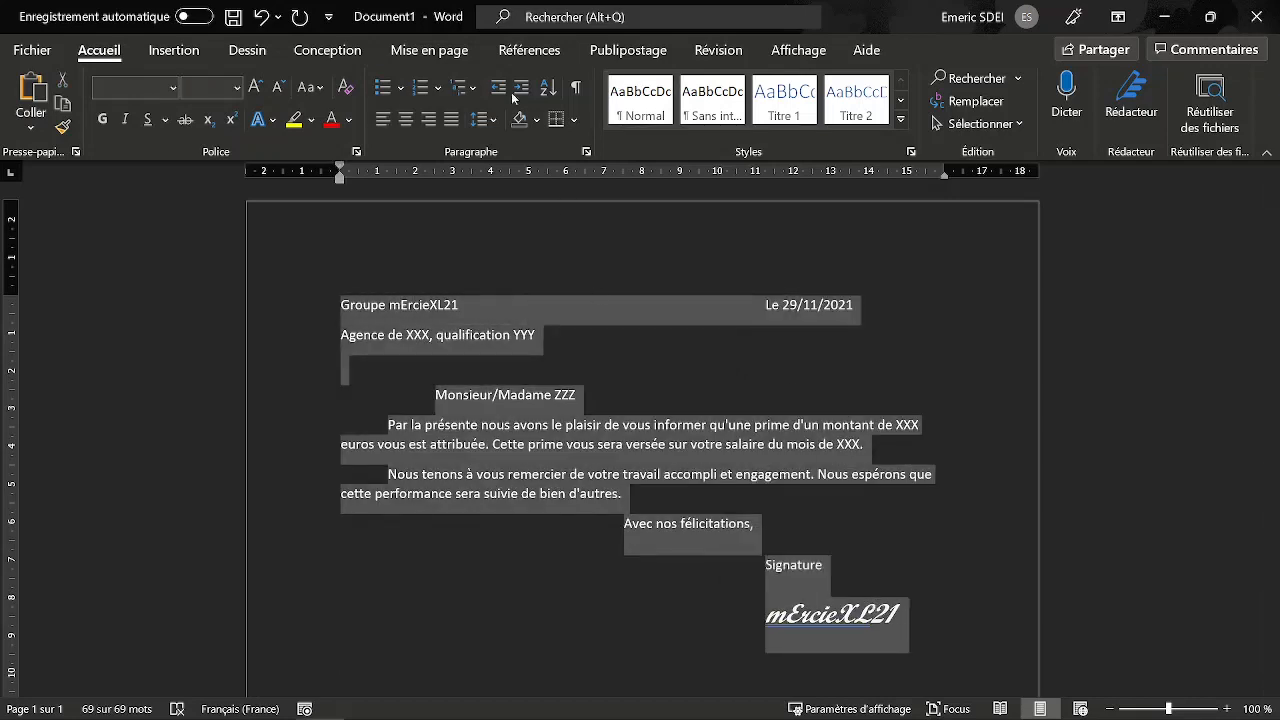
click(178, 51)
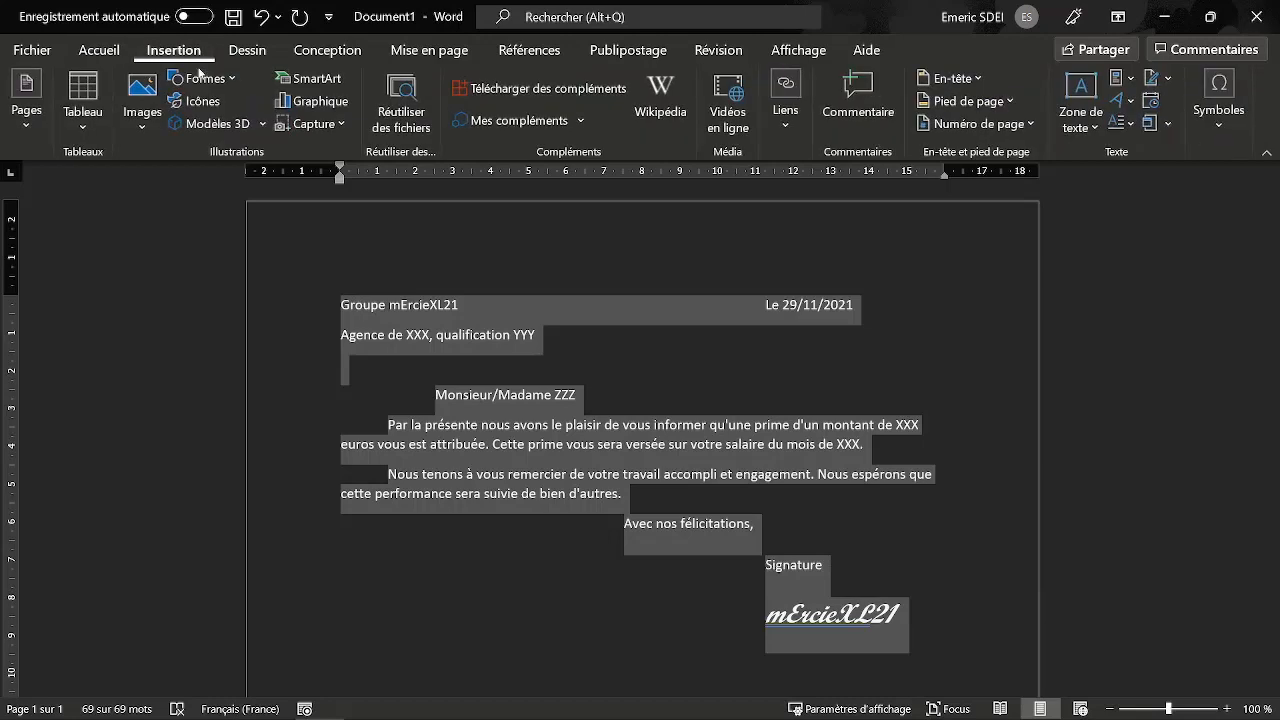
click(1133, 80)
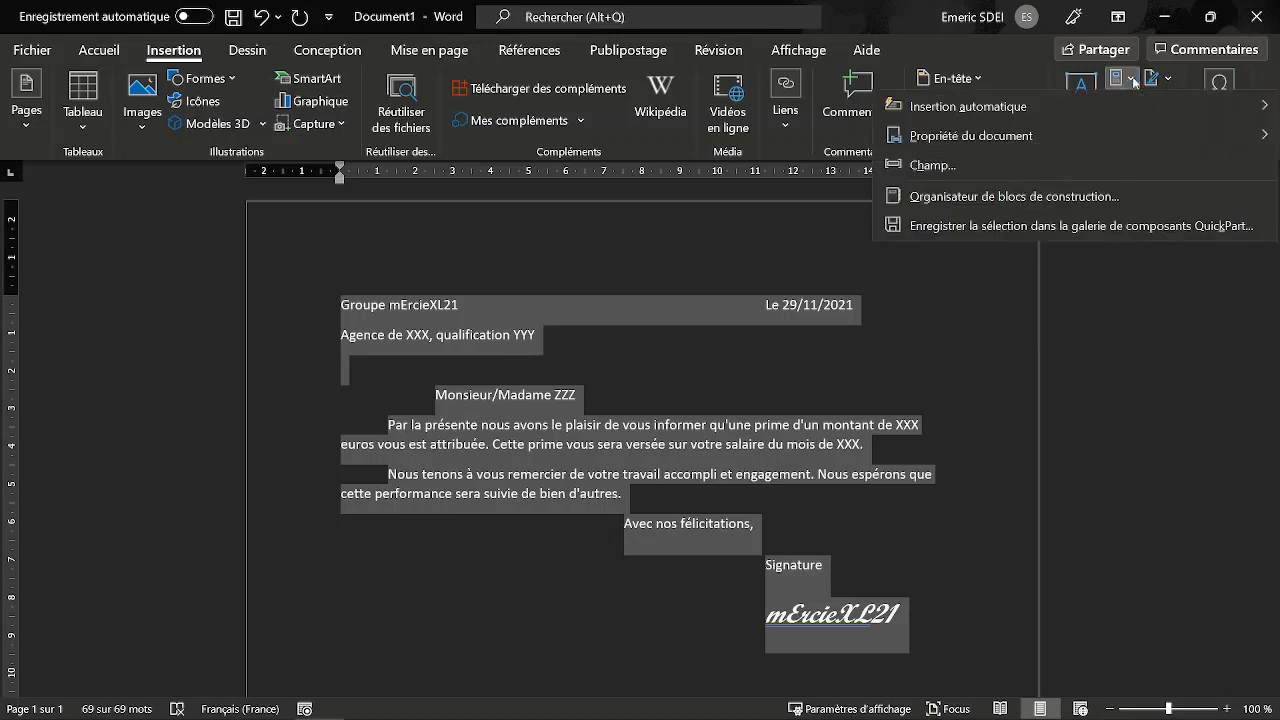
mouse_move(972, 108)
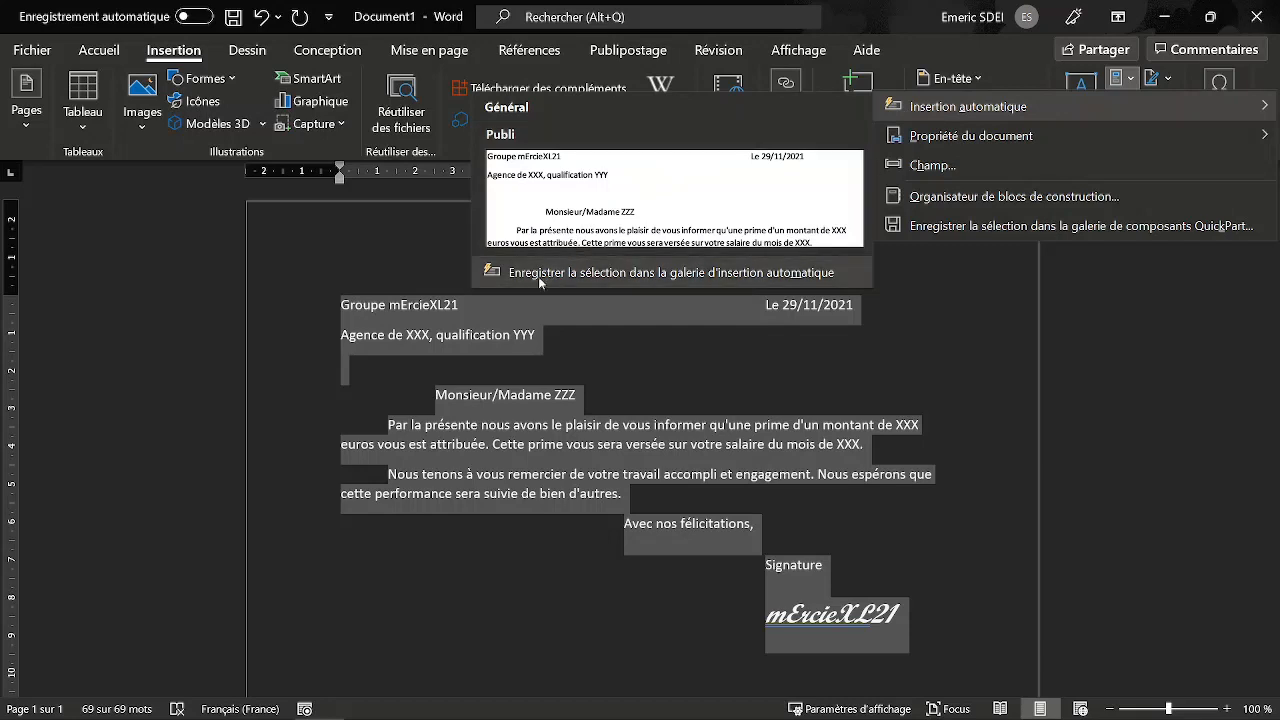
click(669, 273)
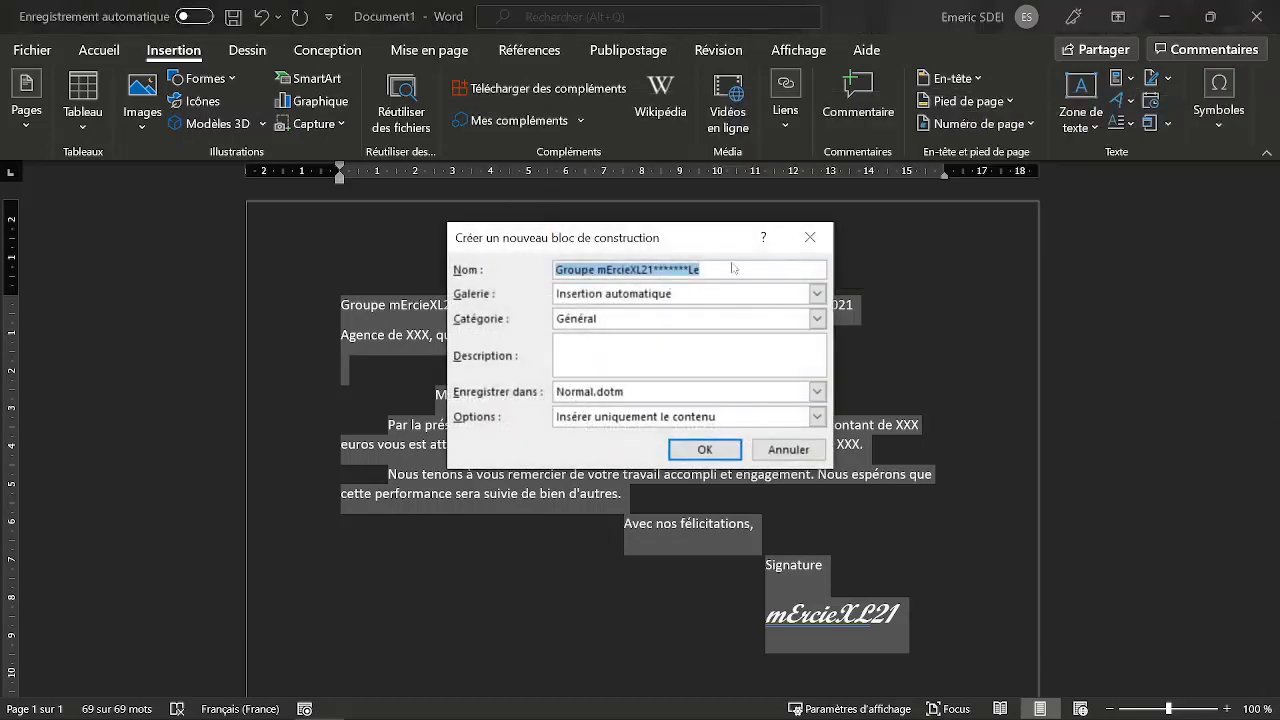
drag(716, 272, 533, 281)
text(publi)
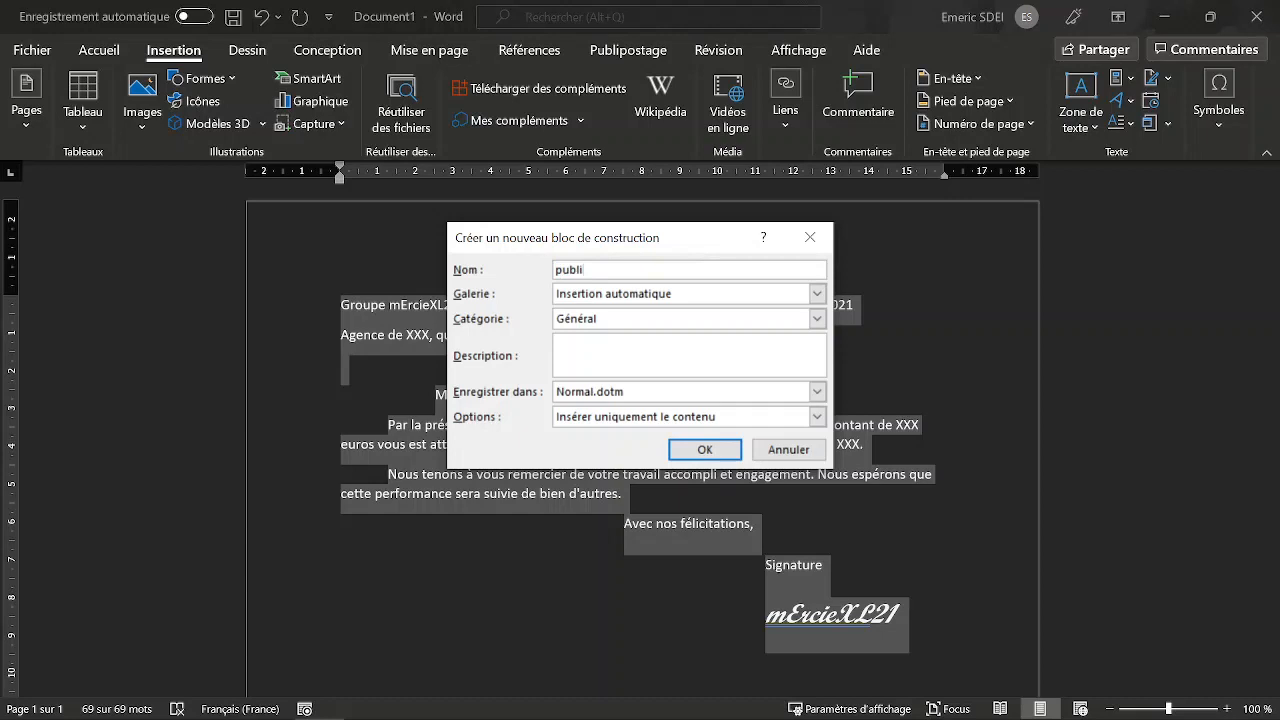
text(2)
key(Return)
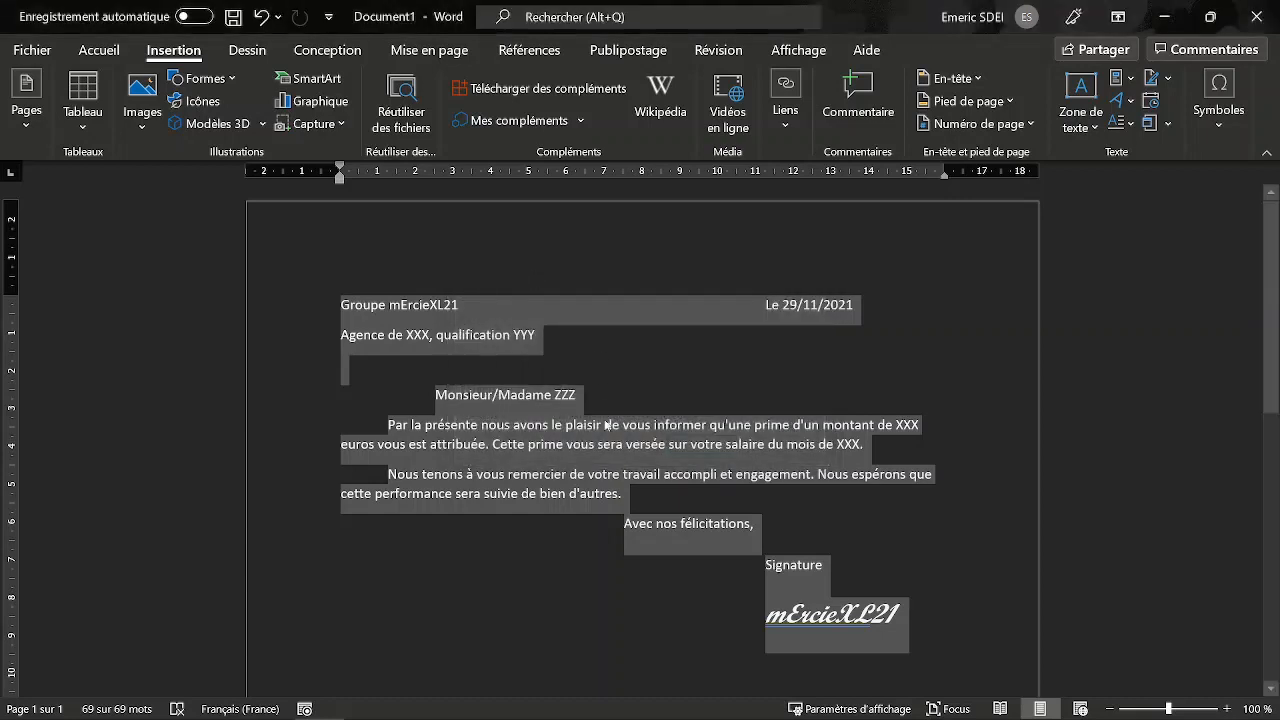
Insert the "publi2" AutoText entry below the letter's signature
scroll(609, 426, down, 3)
click(404, 510)
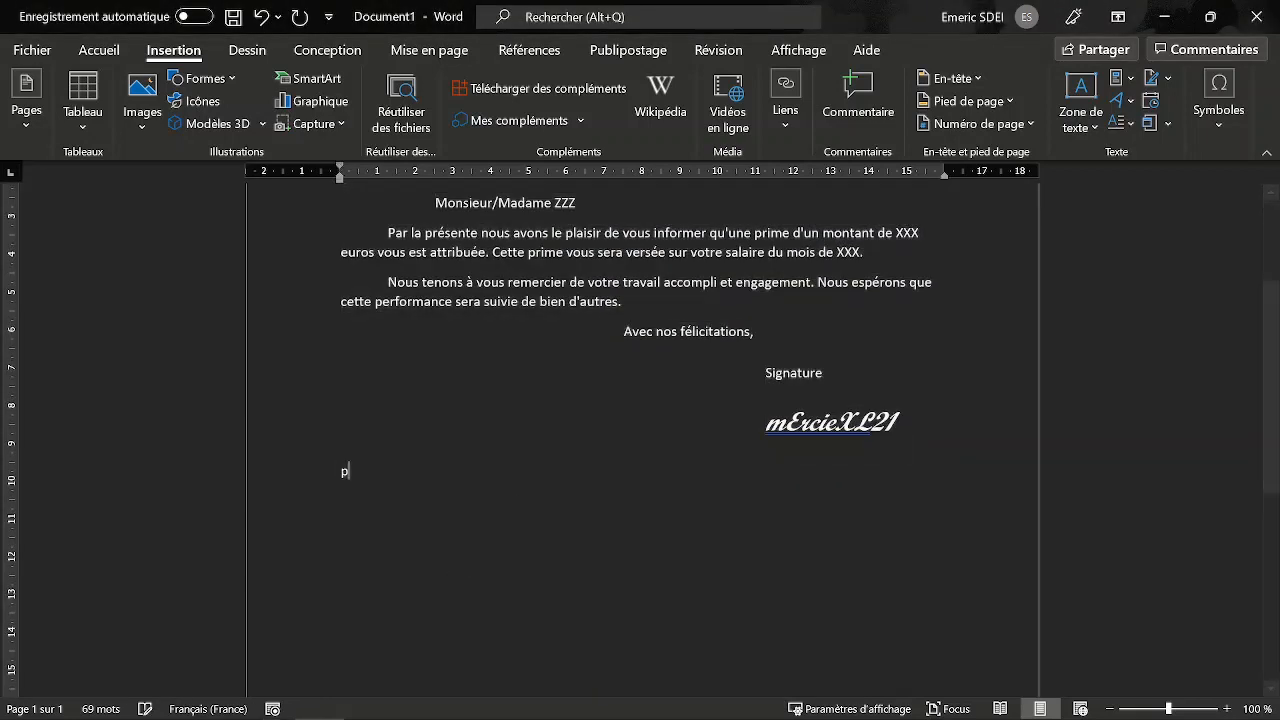
text(publi2)
key(Return)
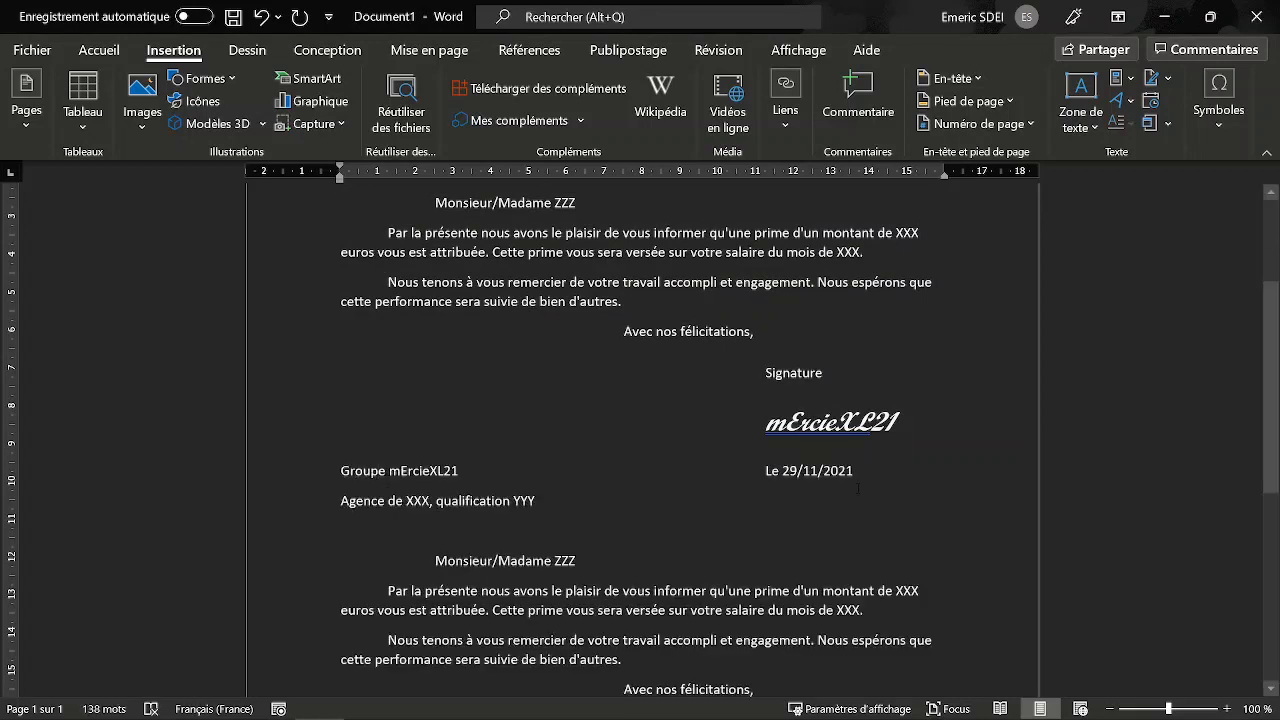
Delete the duplicate letter below the first signature
scroll(642, 440, down, 3)
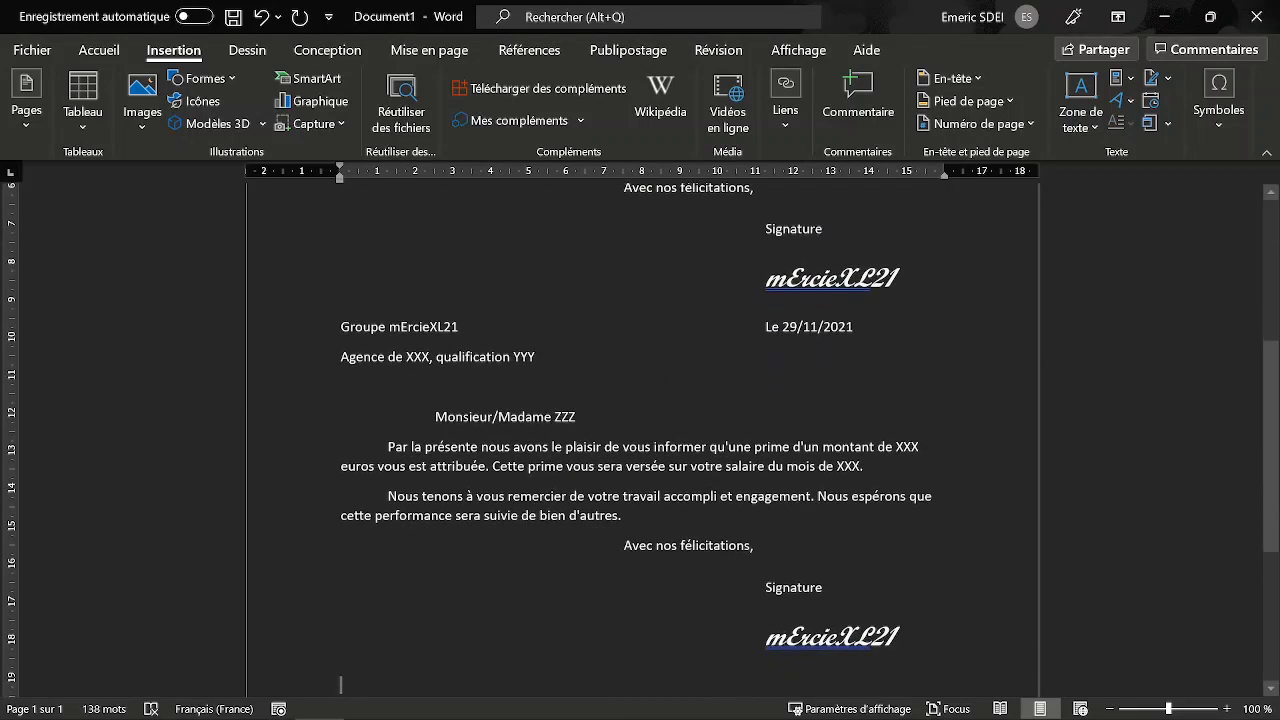
click(341, 327)
drag(341, 327, 918, 635)
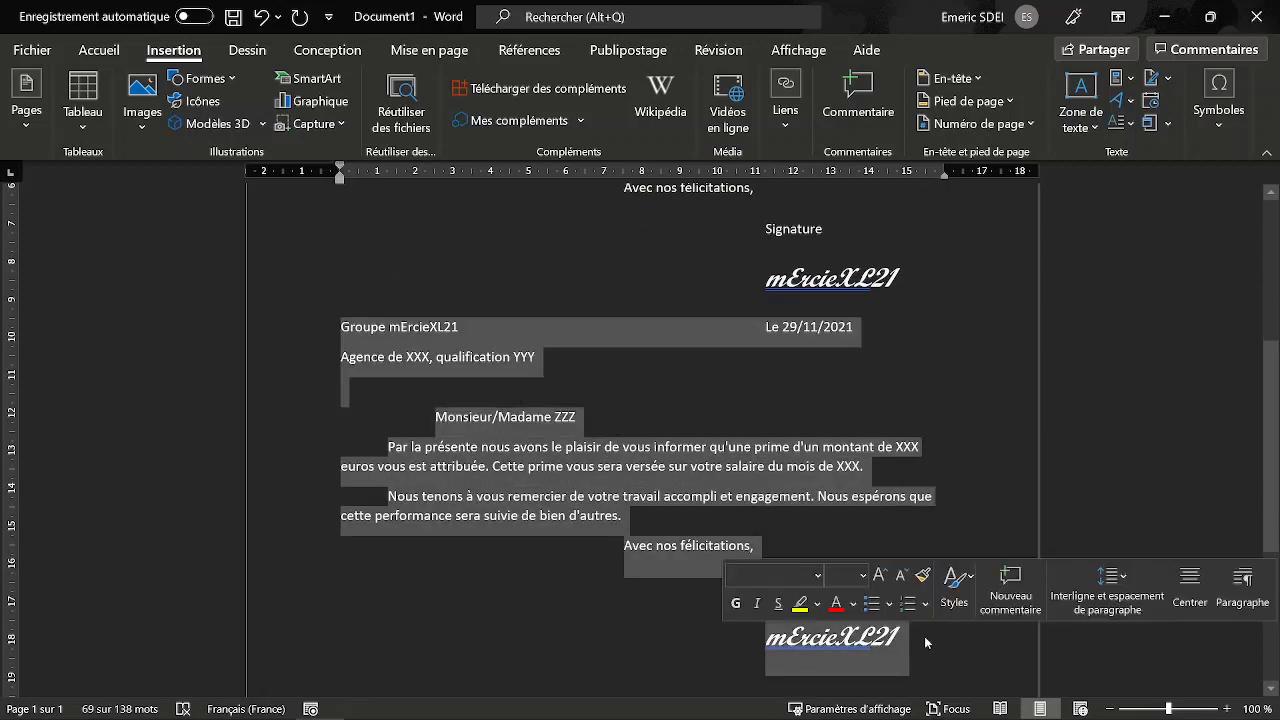
key(Delete)
scroll(918, 635, up, 7)
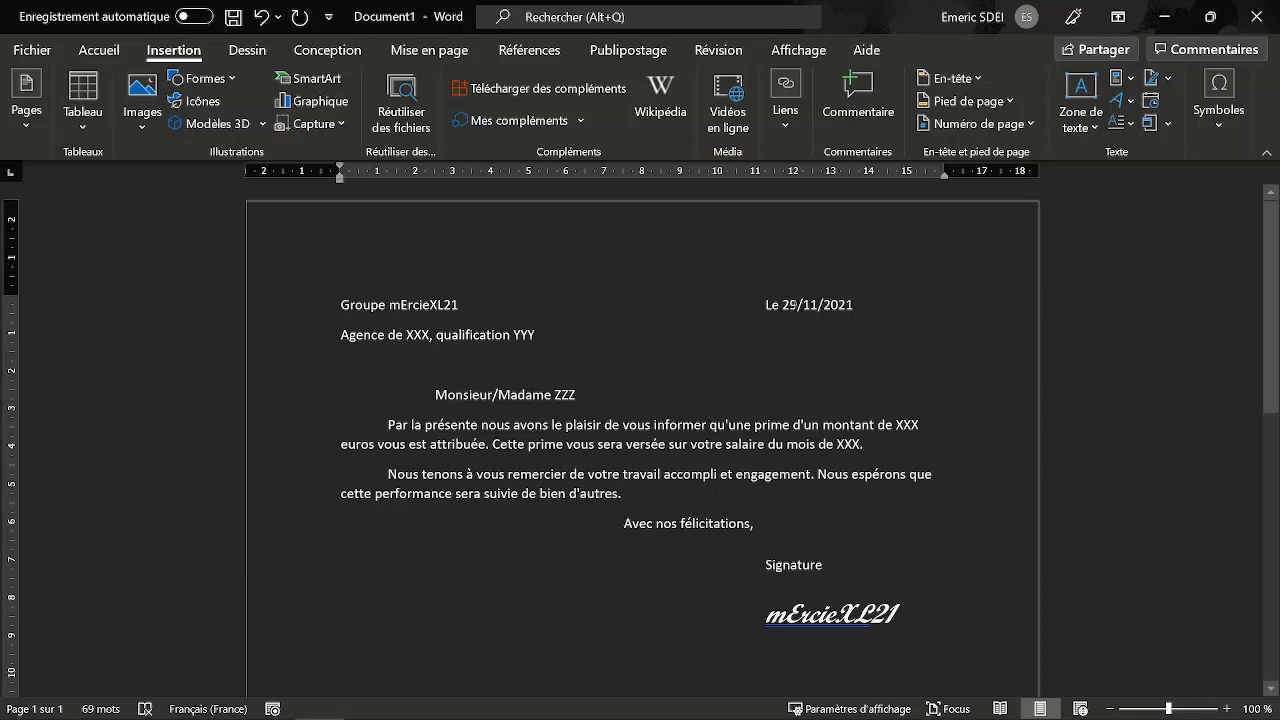
Review the letter's date and its XXX agency placeholder
click(792, 304)
double_click(790, 304)
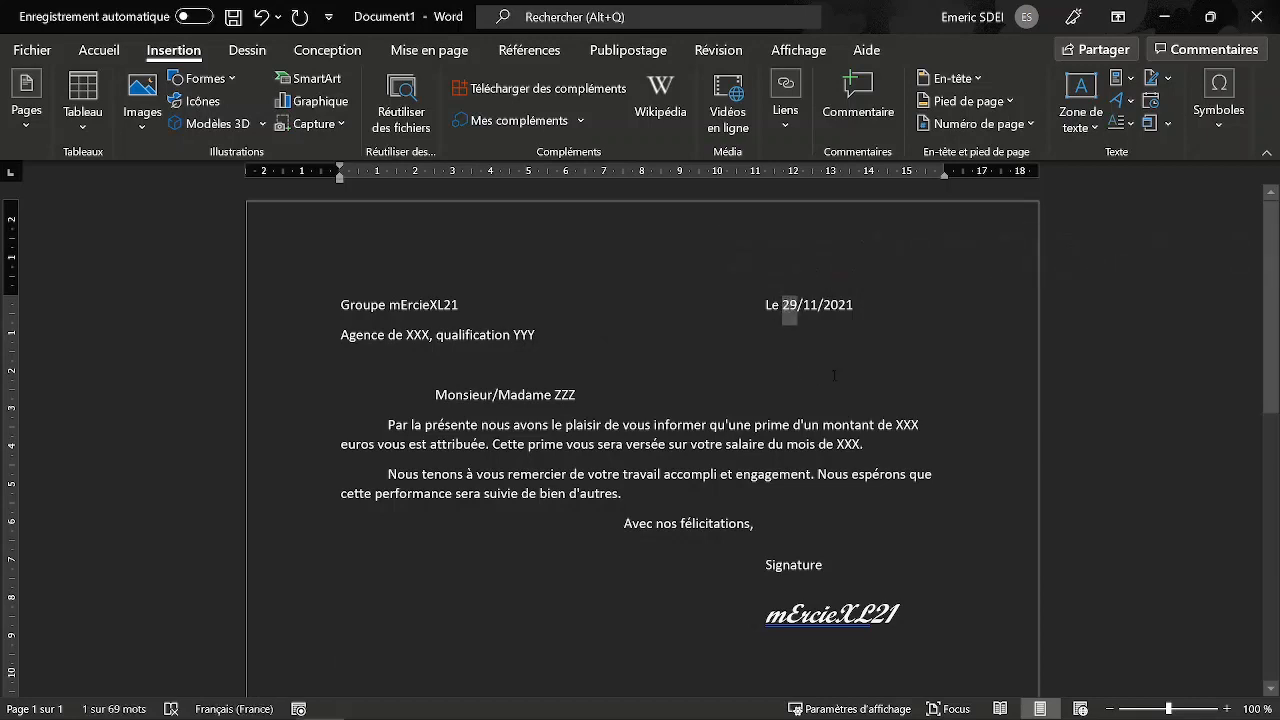
click(414, 334)
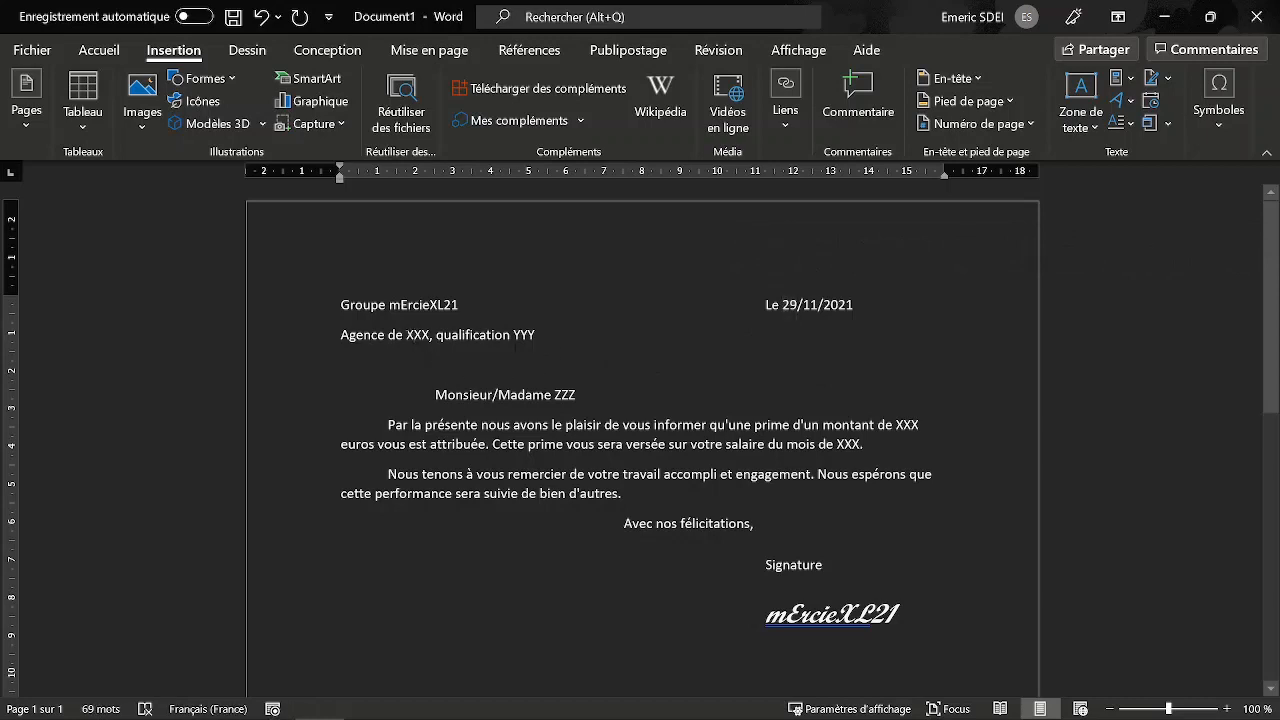
drag(405, 334, 430, 338)
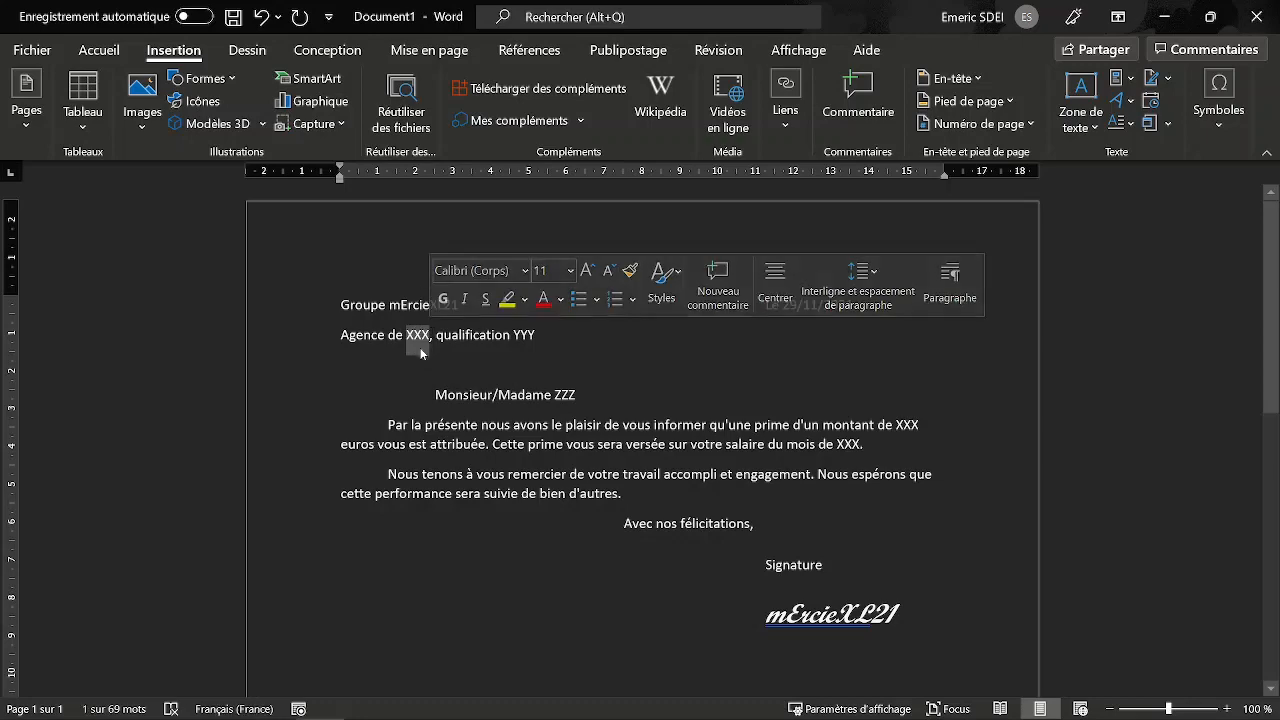
Switch to Excel and review the NOM column by selecting its entries from C3 to the last table row
key(alt+Tab)
click(214, 373)
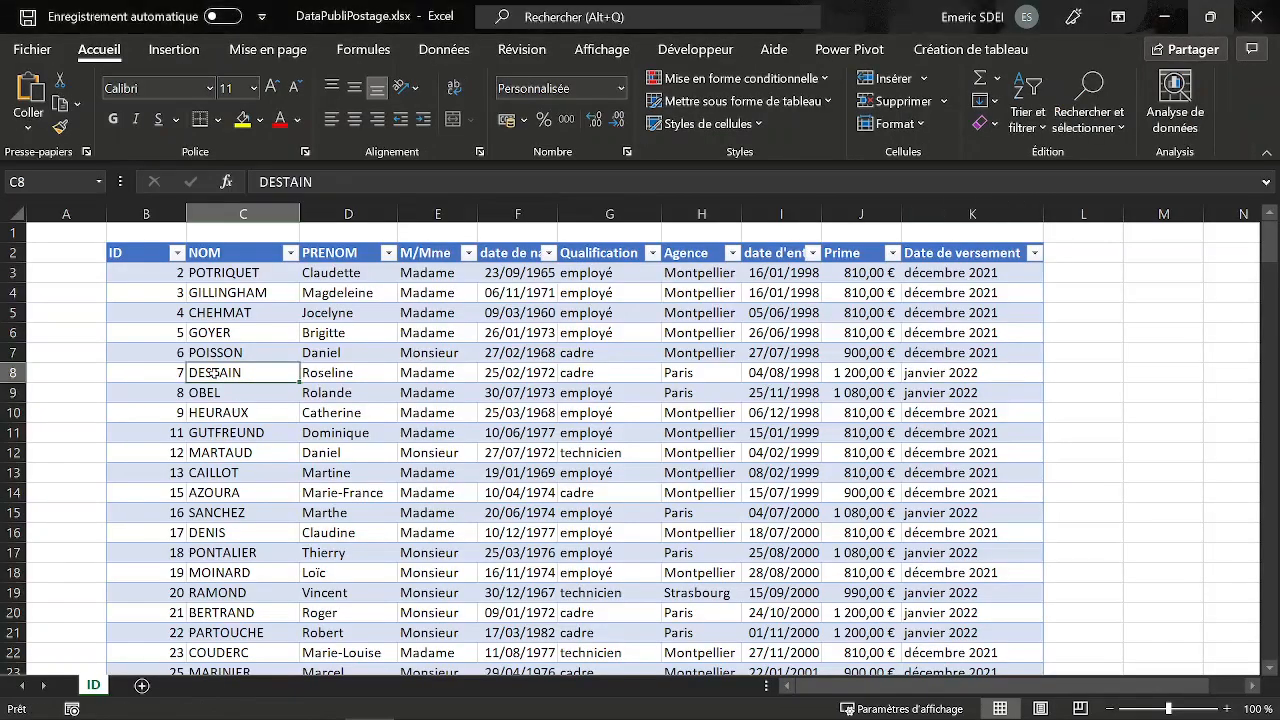
click(222, 272)
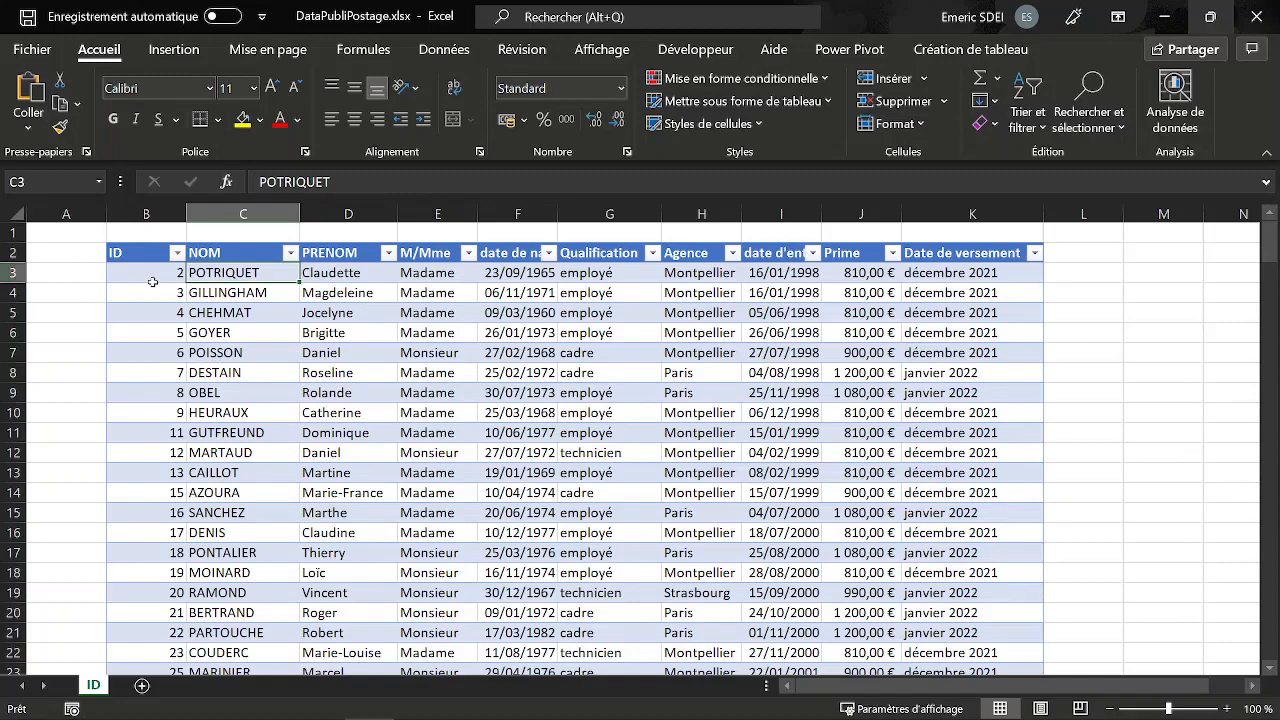
key(ctrl+shift+Down)
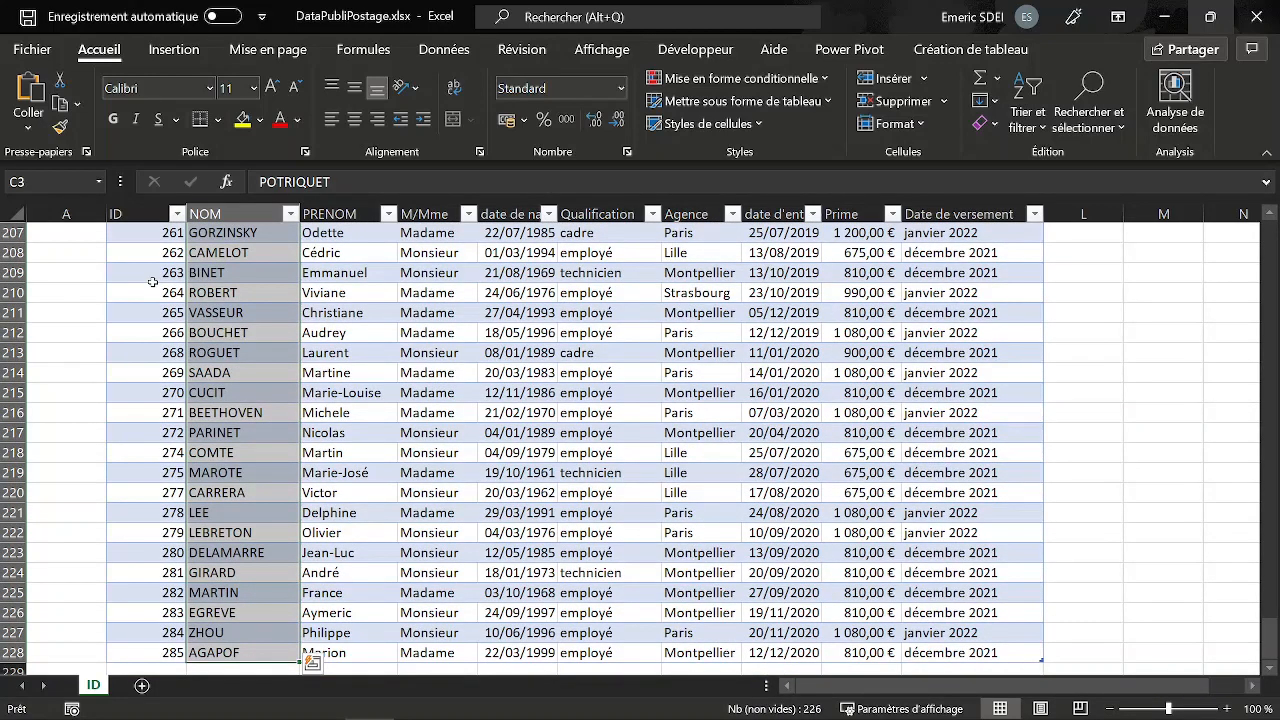
scroll(258, 352, up, 9)
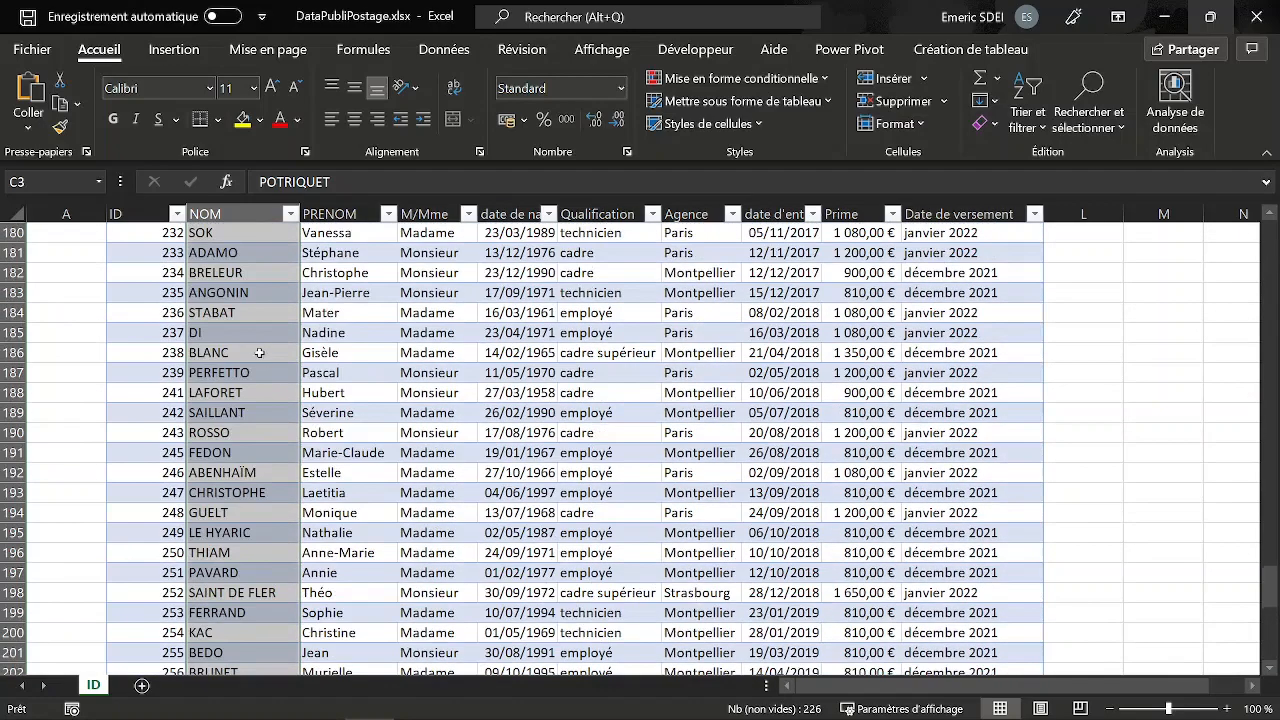
click(258, 353)
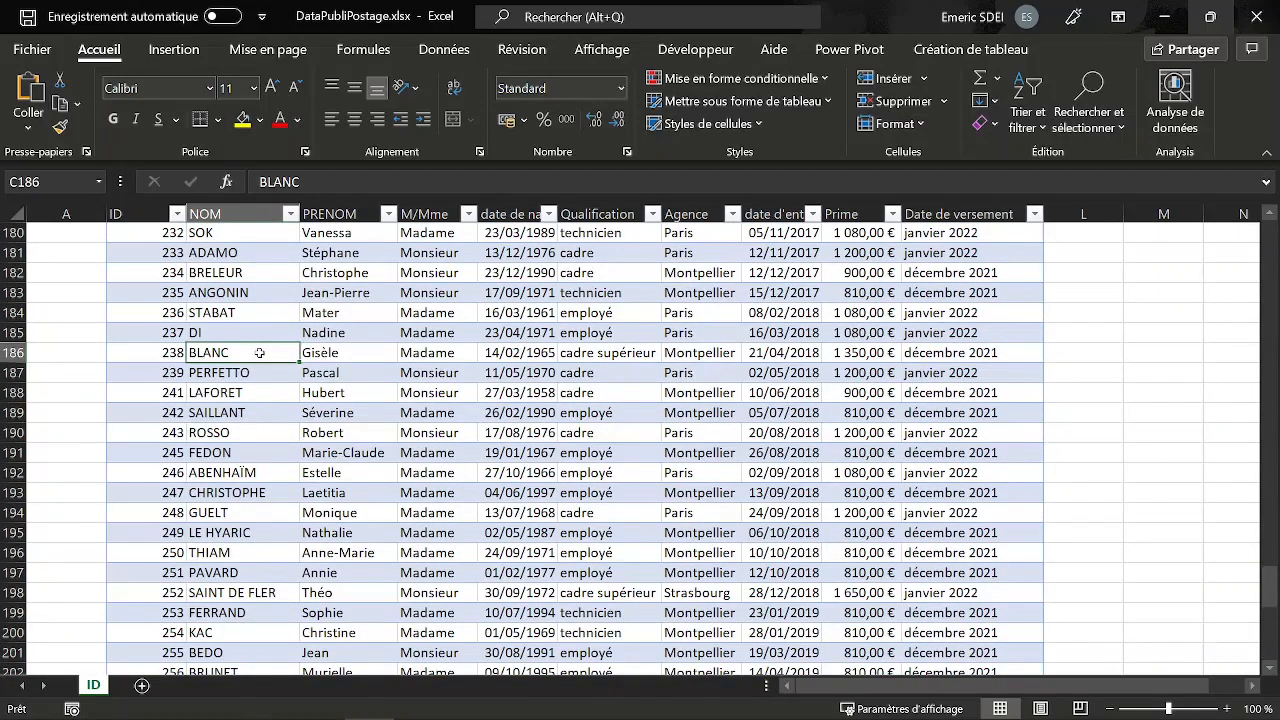
Return to the Word letter and start the step-by-step mail merge wizard
key(ctrl+Up)
key(alt+Tab)
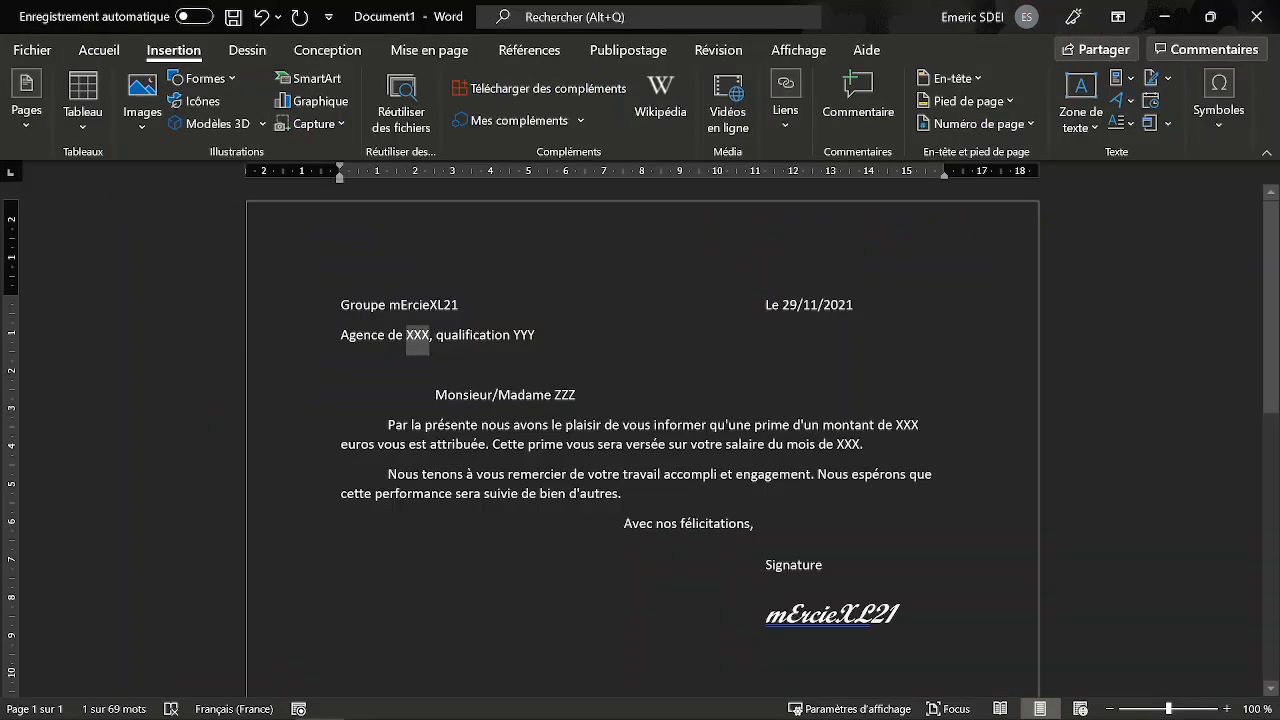
click(543, 394)
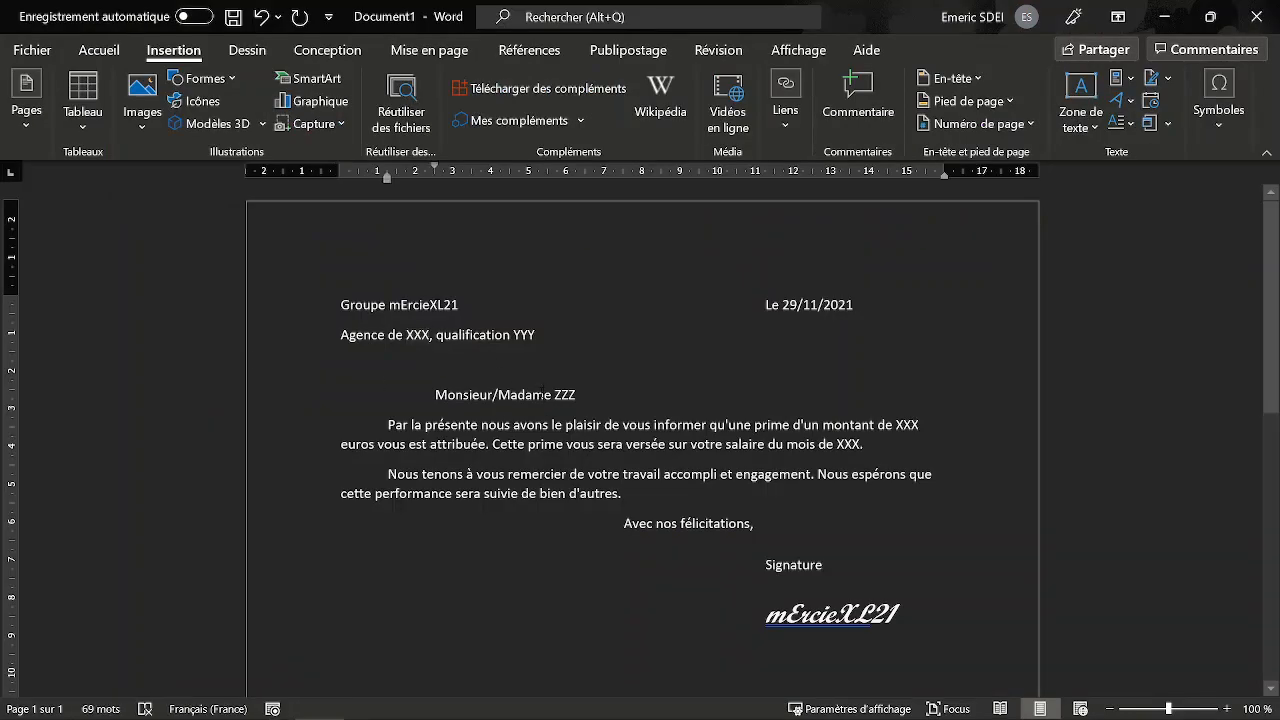
click(623, 51)
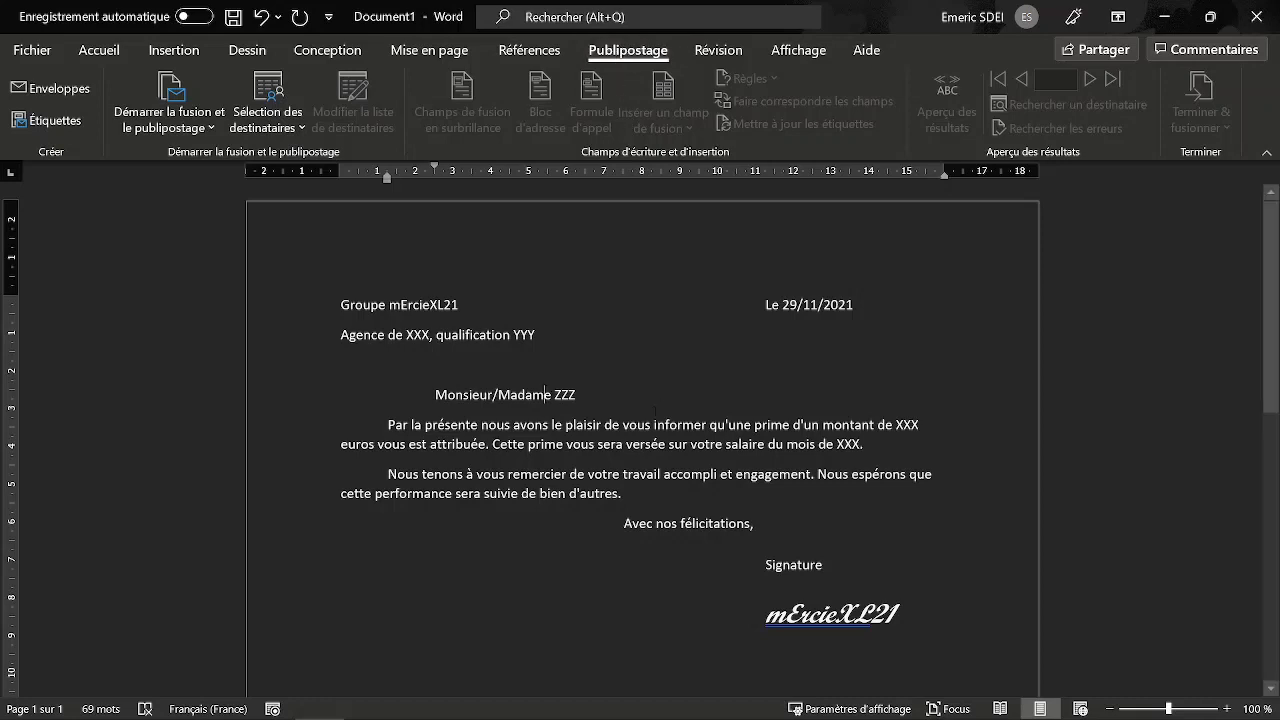
click(414, 334)
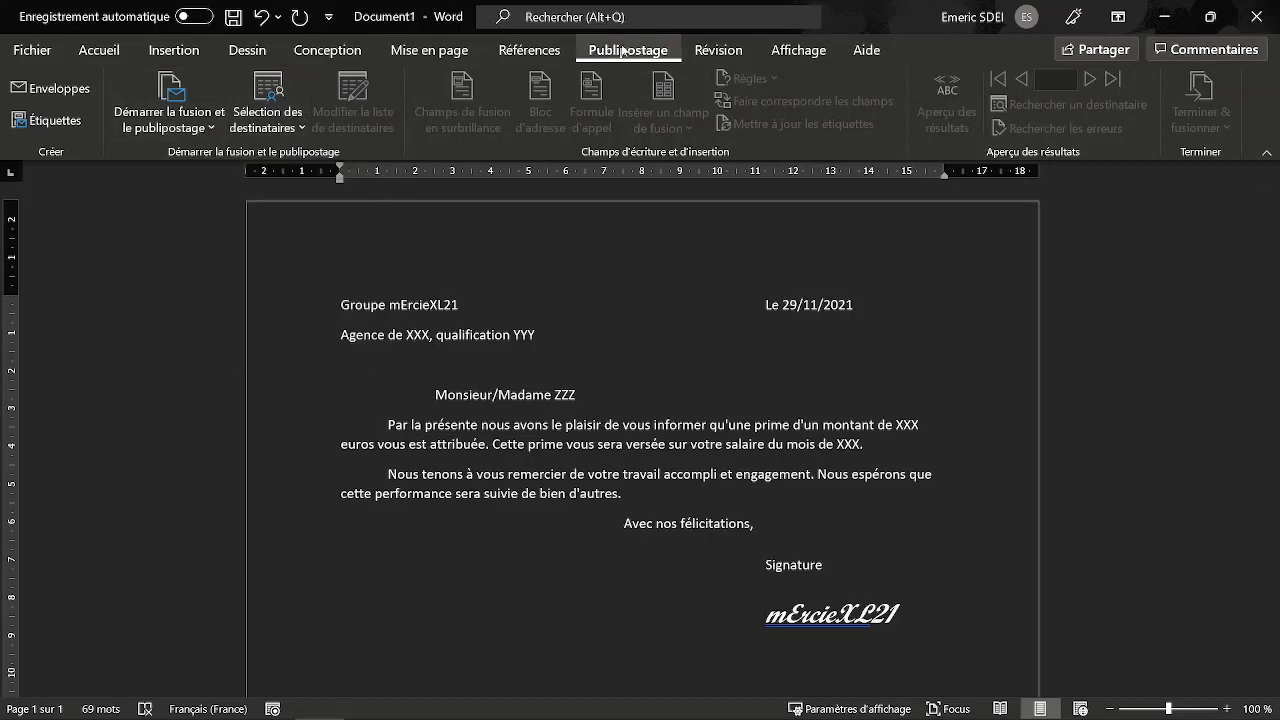
click(196, 128)
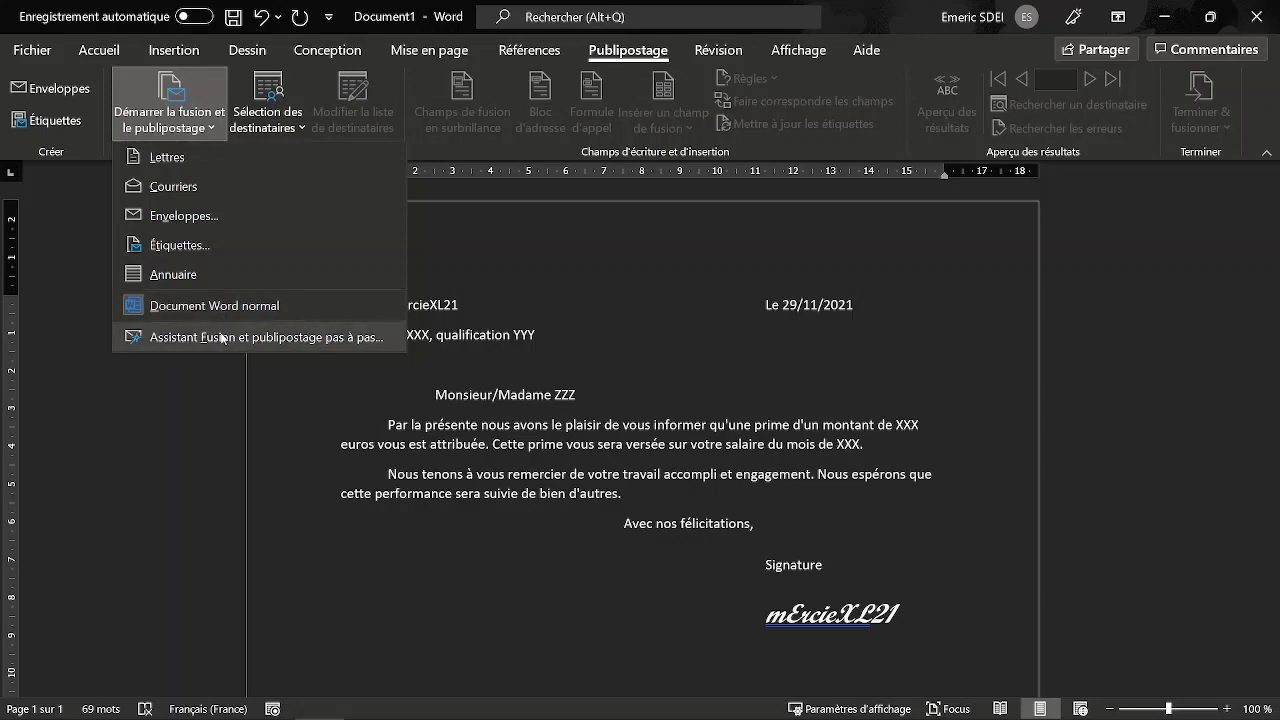
click(294, 340)
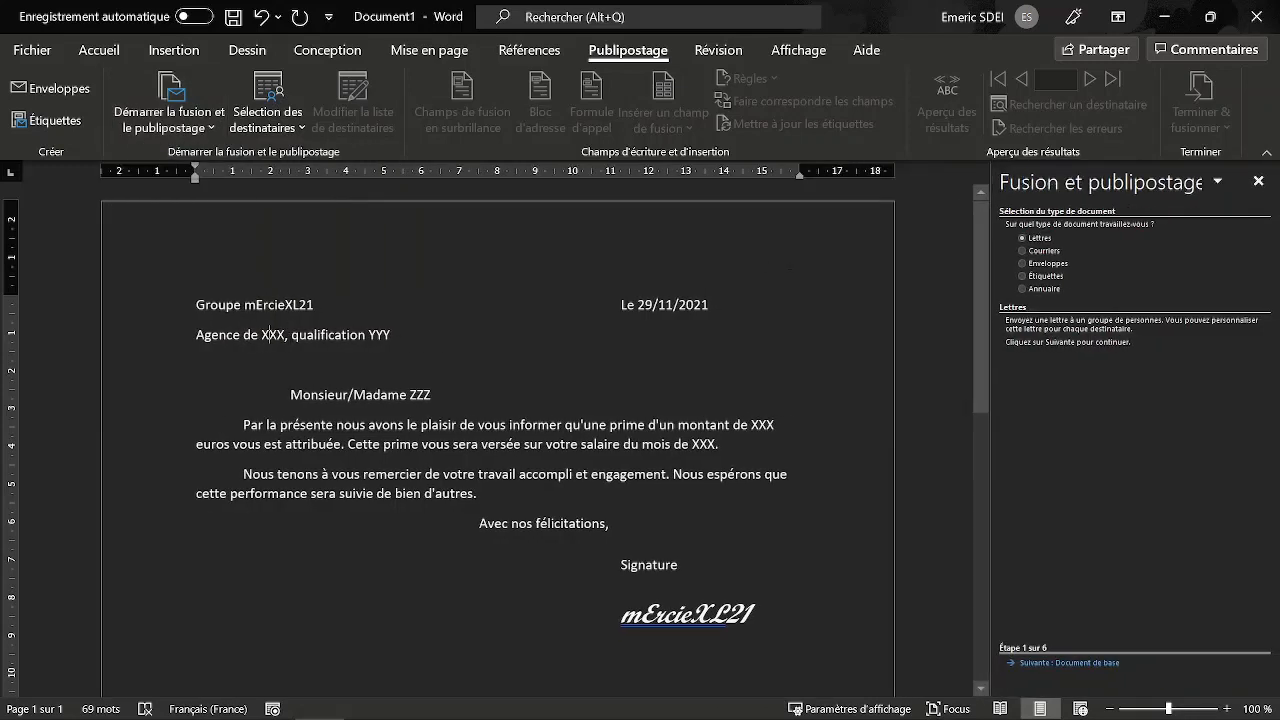
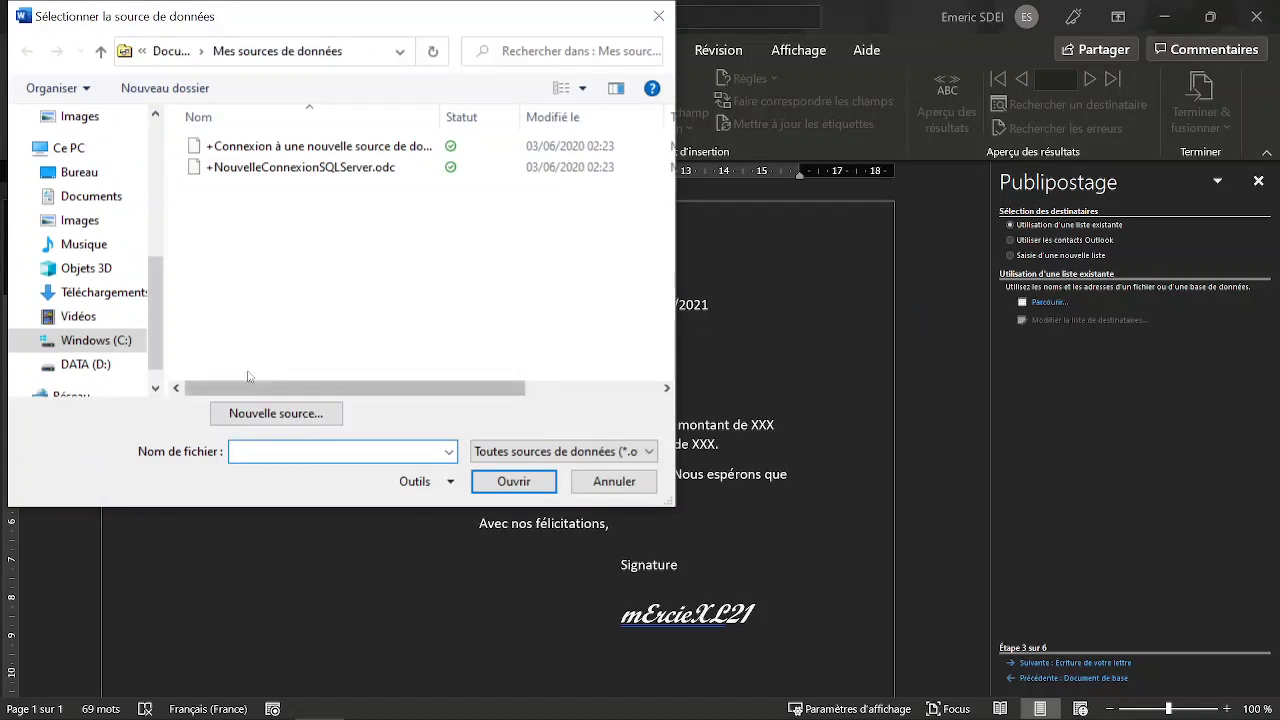
Choose DataPubliPostage.xlsx from the Téléchargements folder as the recipient source, using its ID$ table with column headers in the first row
scroll(160, 350, down, 1)
click(80, 148)
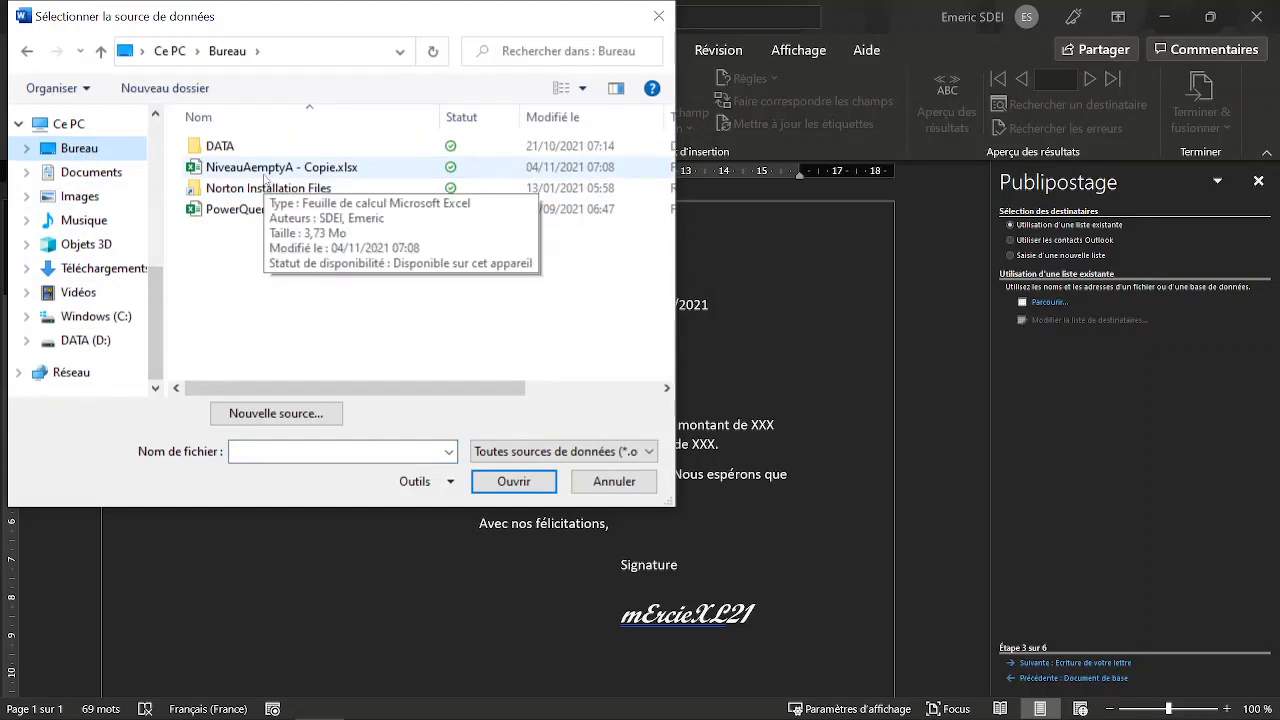
click(92, 268)
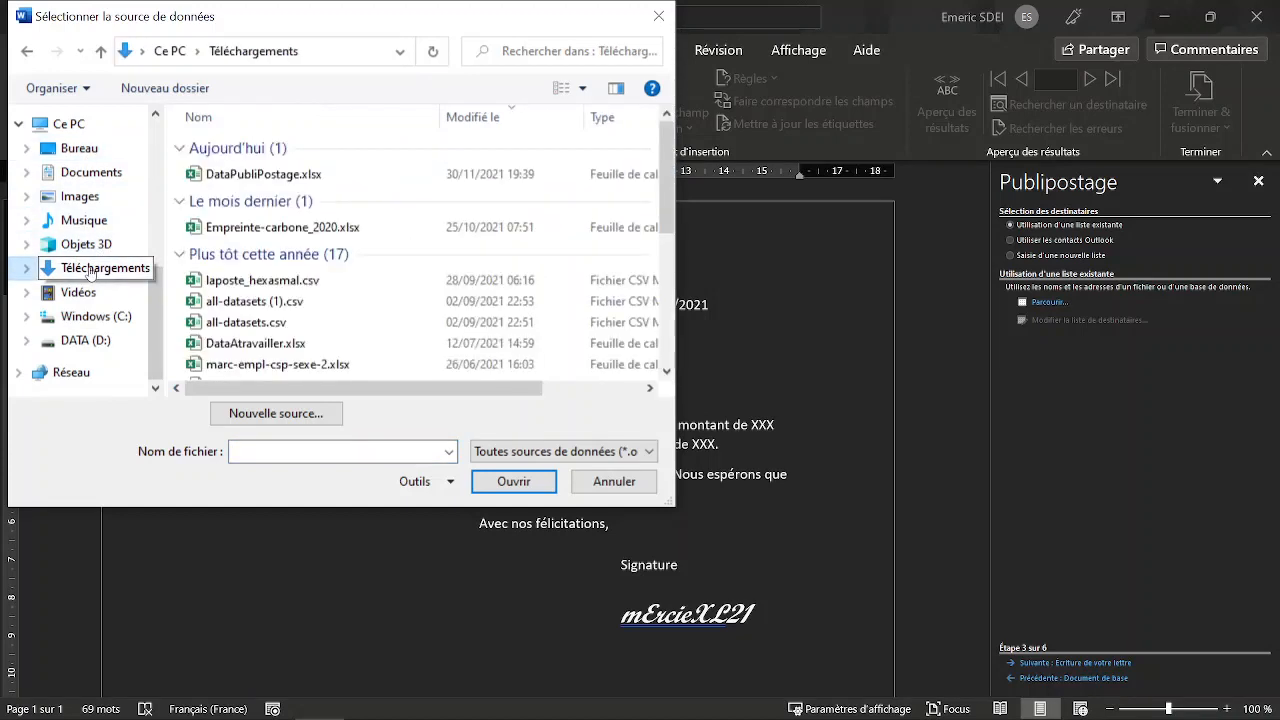
click(255, 174)
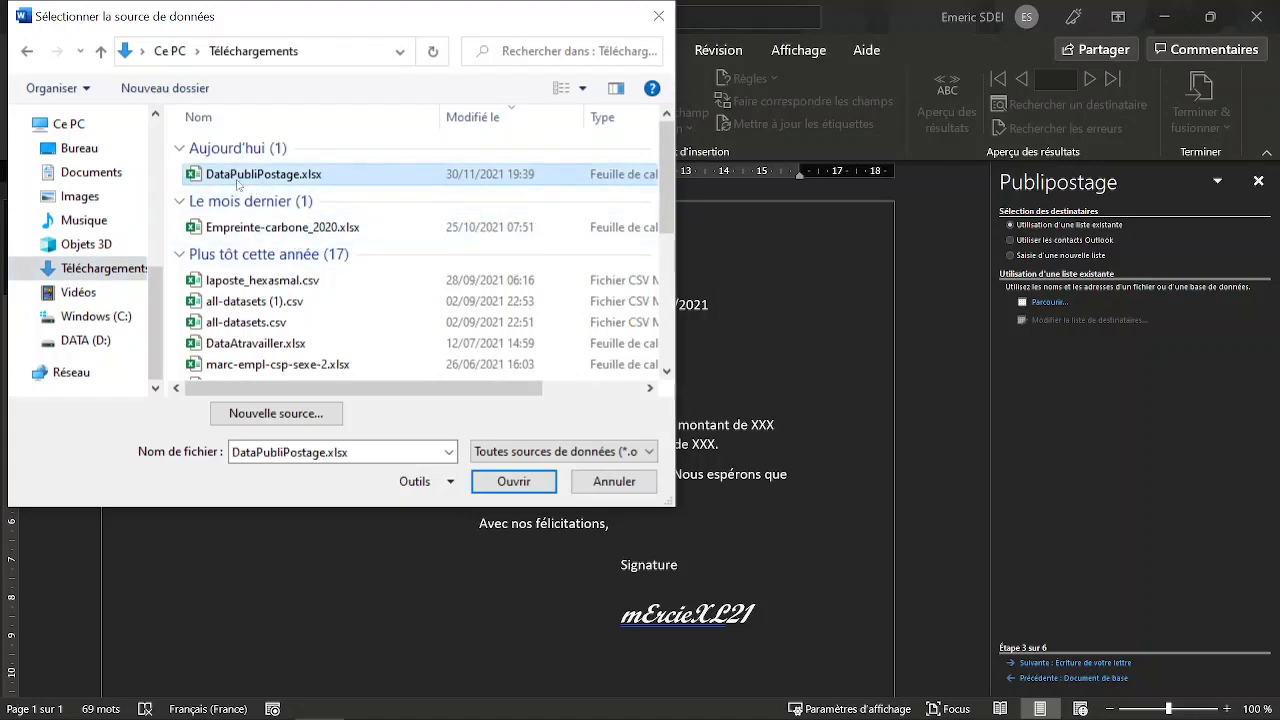
click(520, 488)
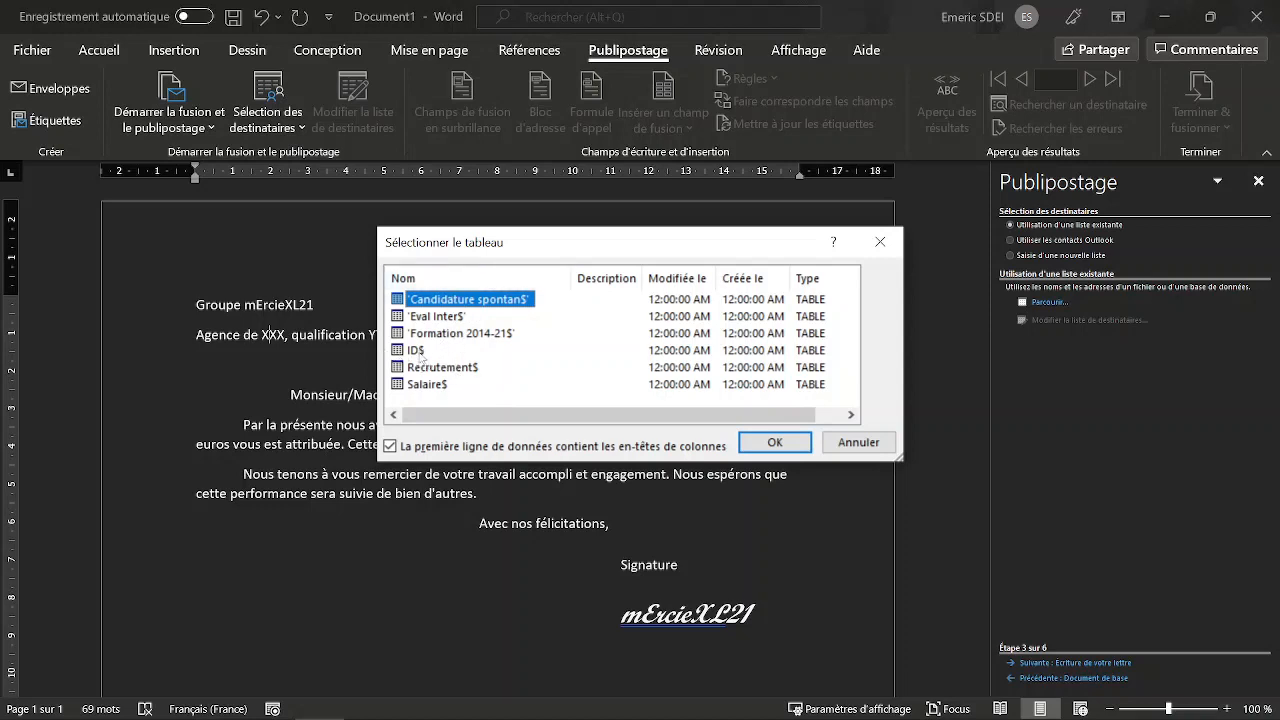
click(420, 354)
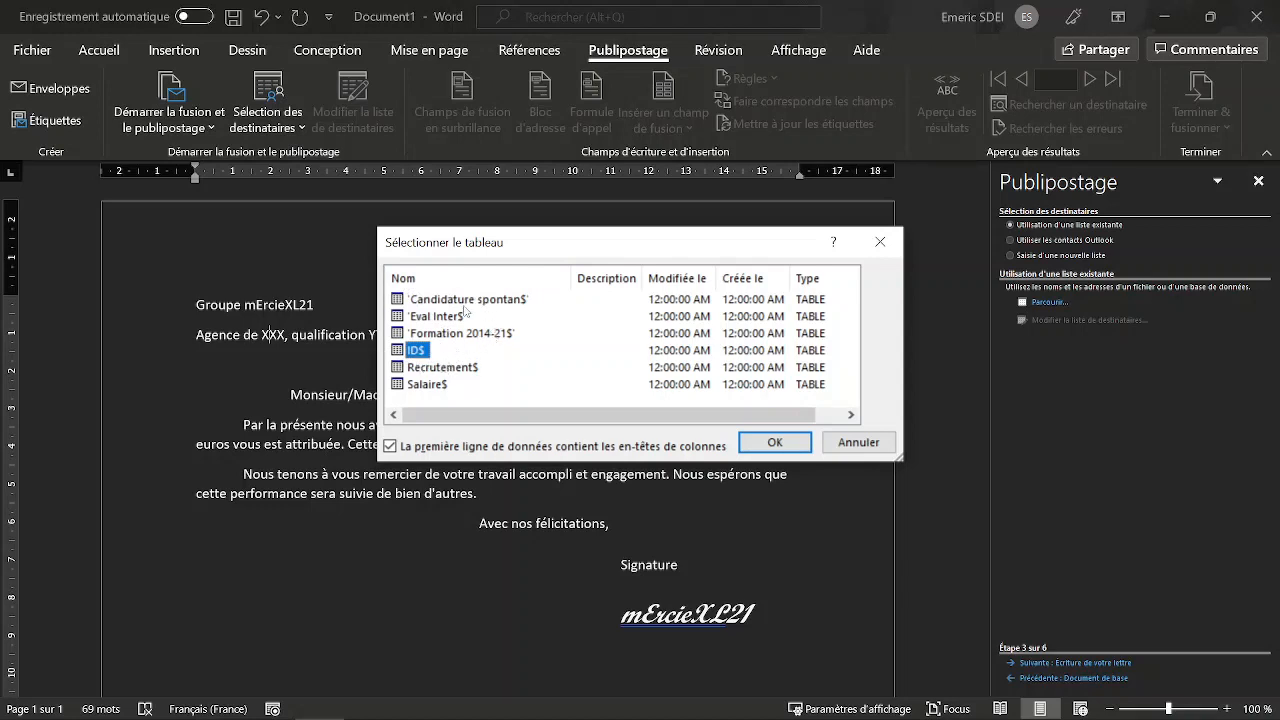
click(772, 444)
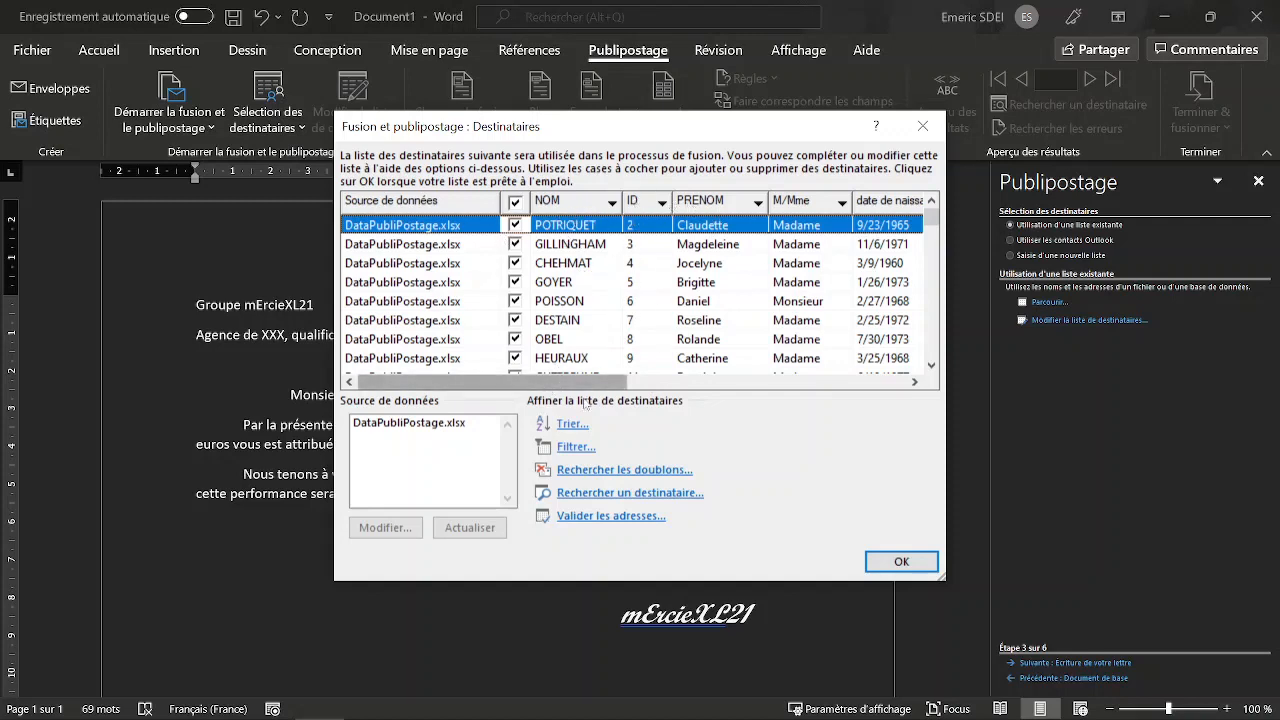
Check the recipient list's columns, accept all recipients and advance the wizard to the letter-writing stage
drag(585, 381, 812, 370)
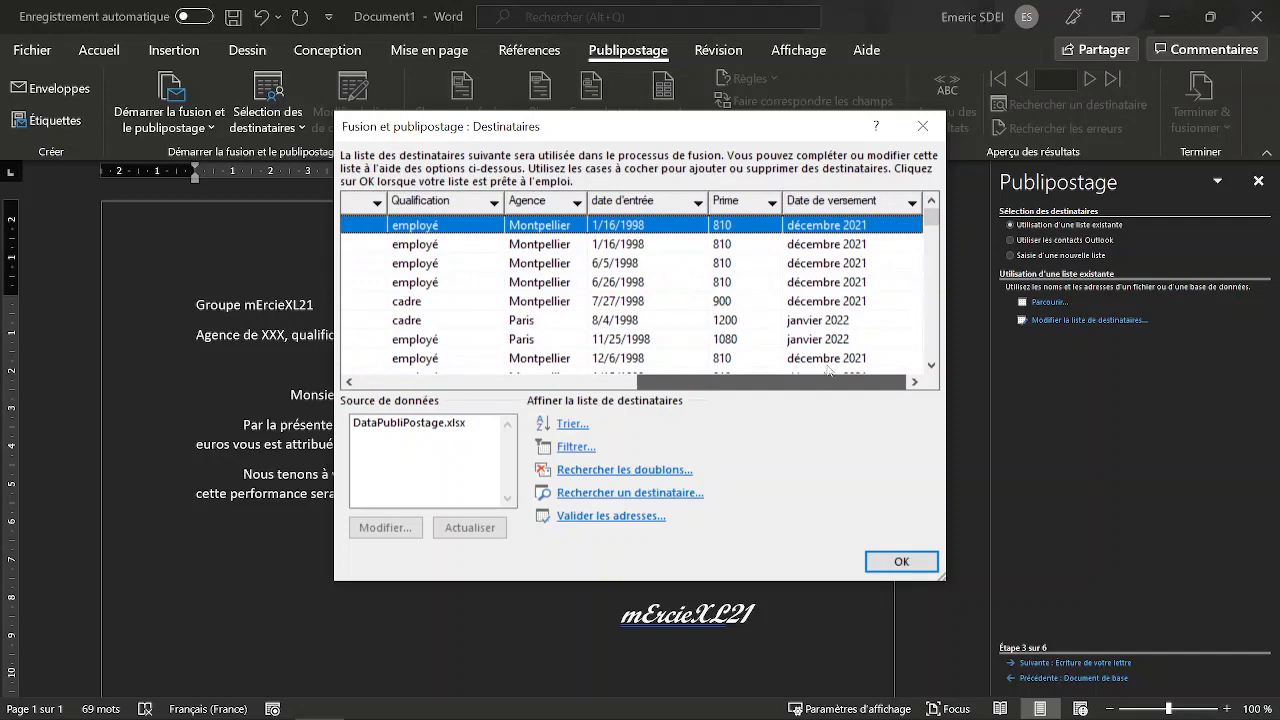
click(899, 561)
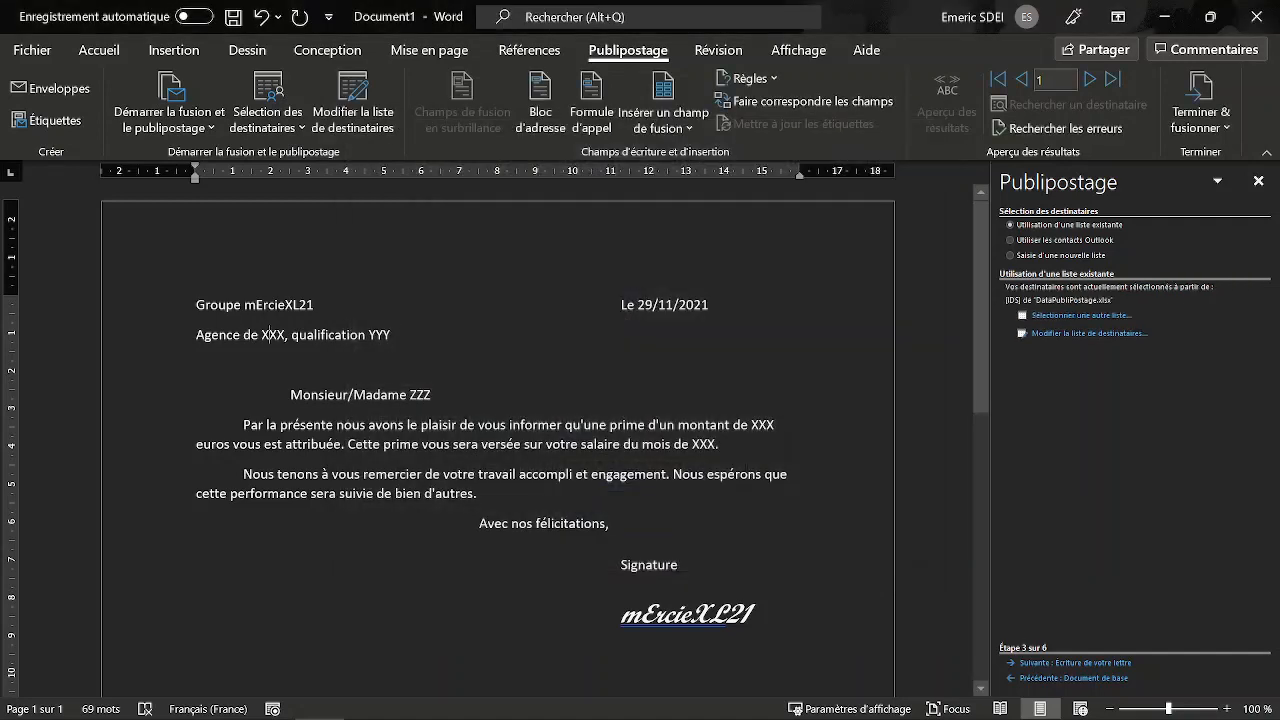
click(1075, 663)
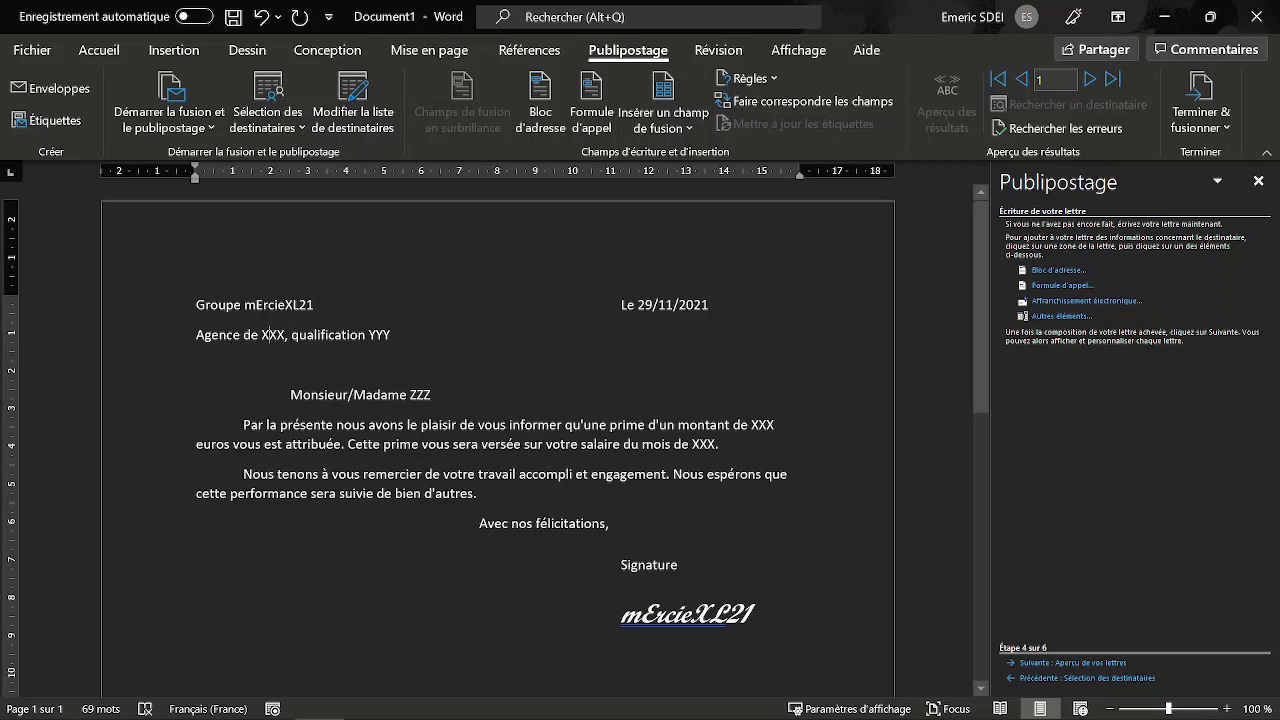
Replace the XXX placeholder after "Agence de" with the Agence merge field
key(shift+Right)
key(shift+Right)
key(shift+Right)
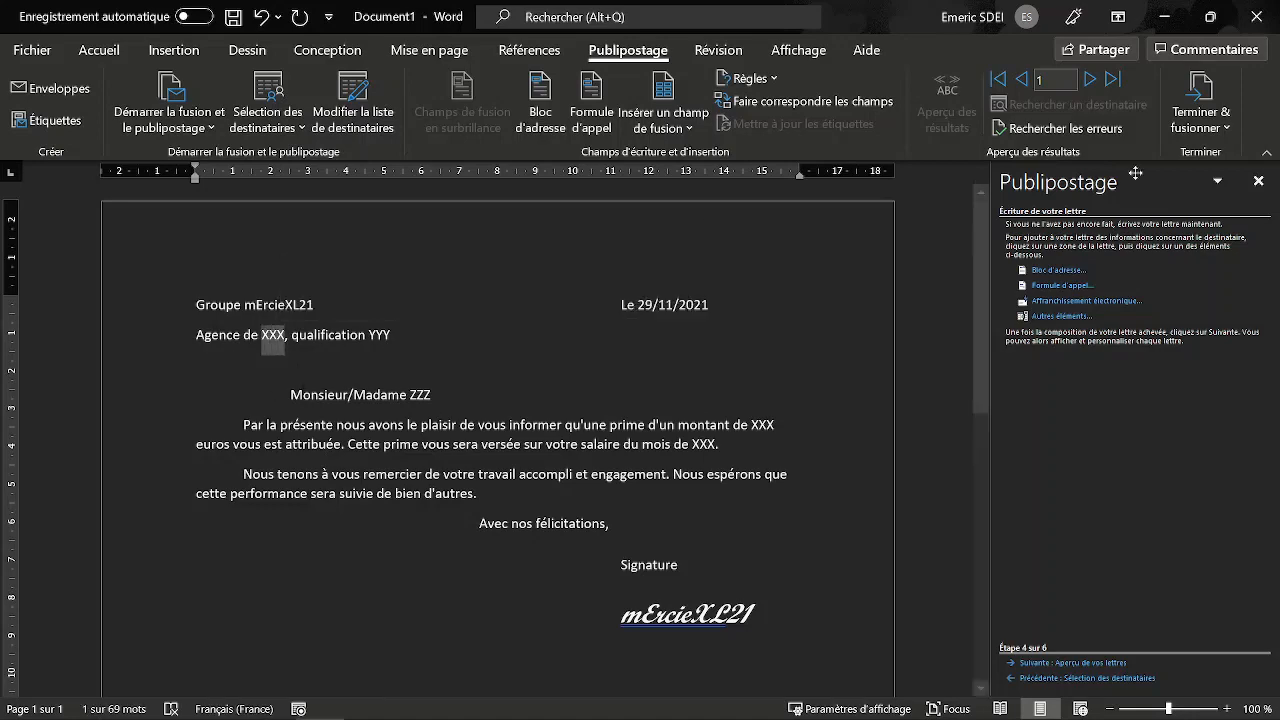
click(1057, 317)
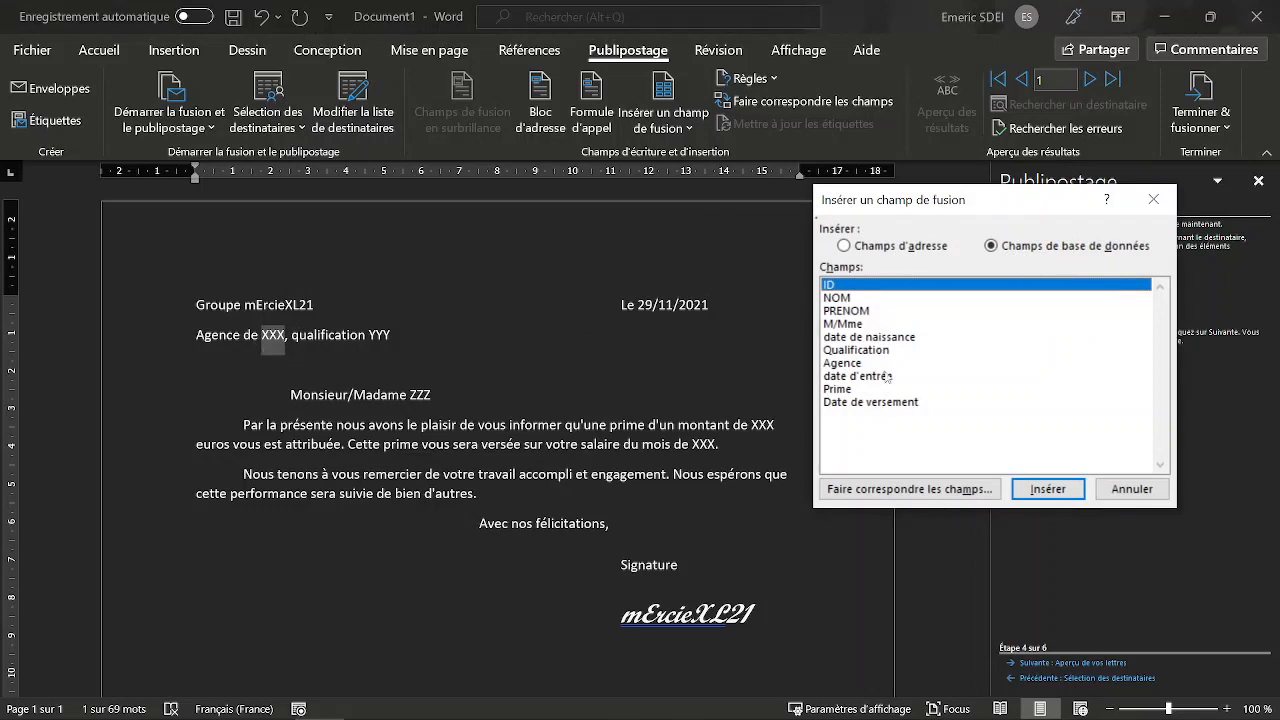
click(847, 364)
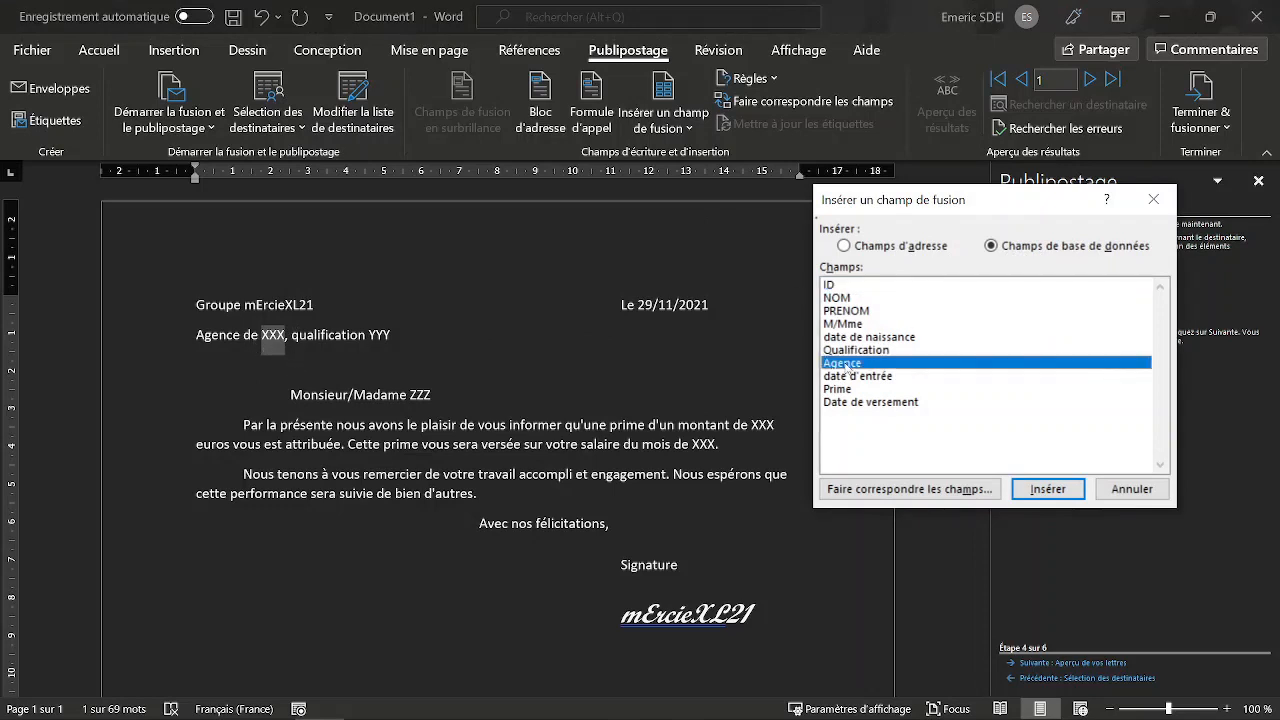
click(1066, 489)
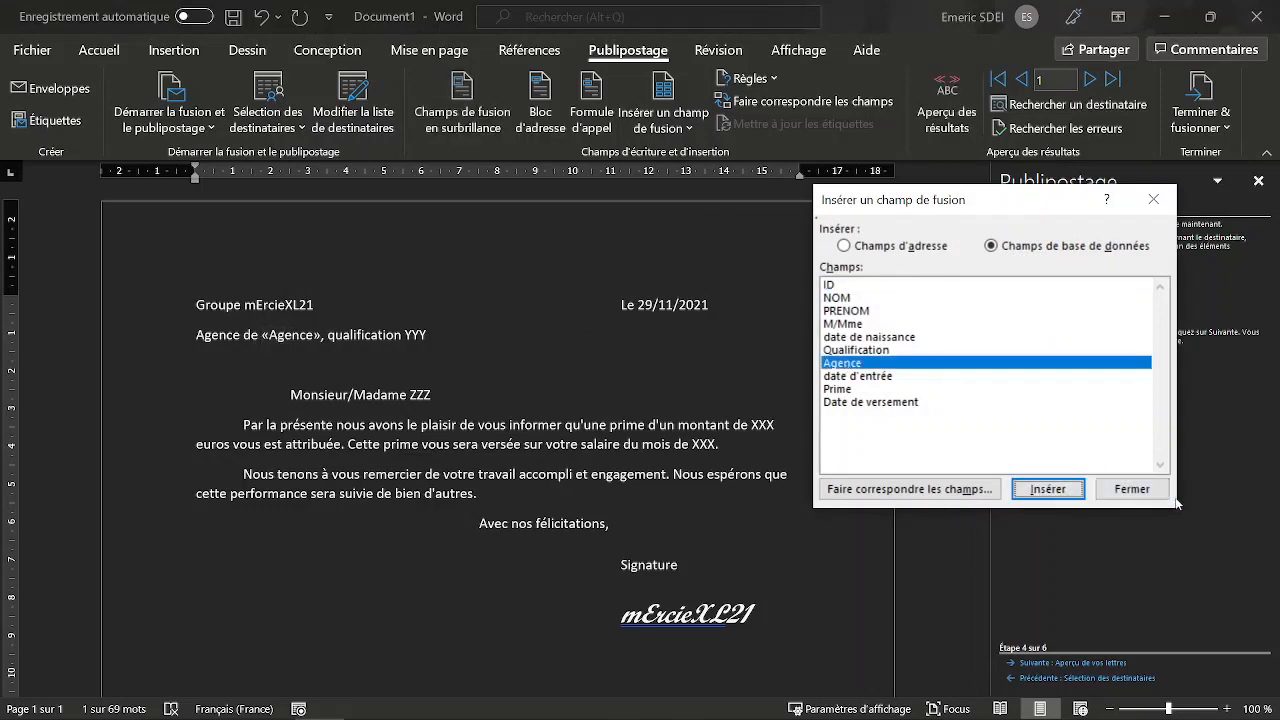
click(1131, 489)
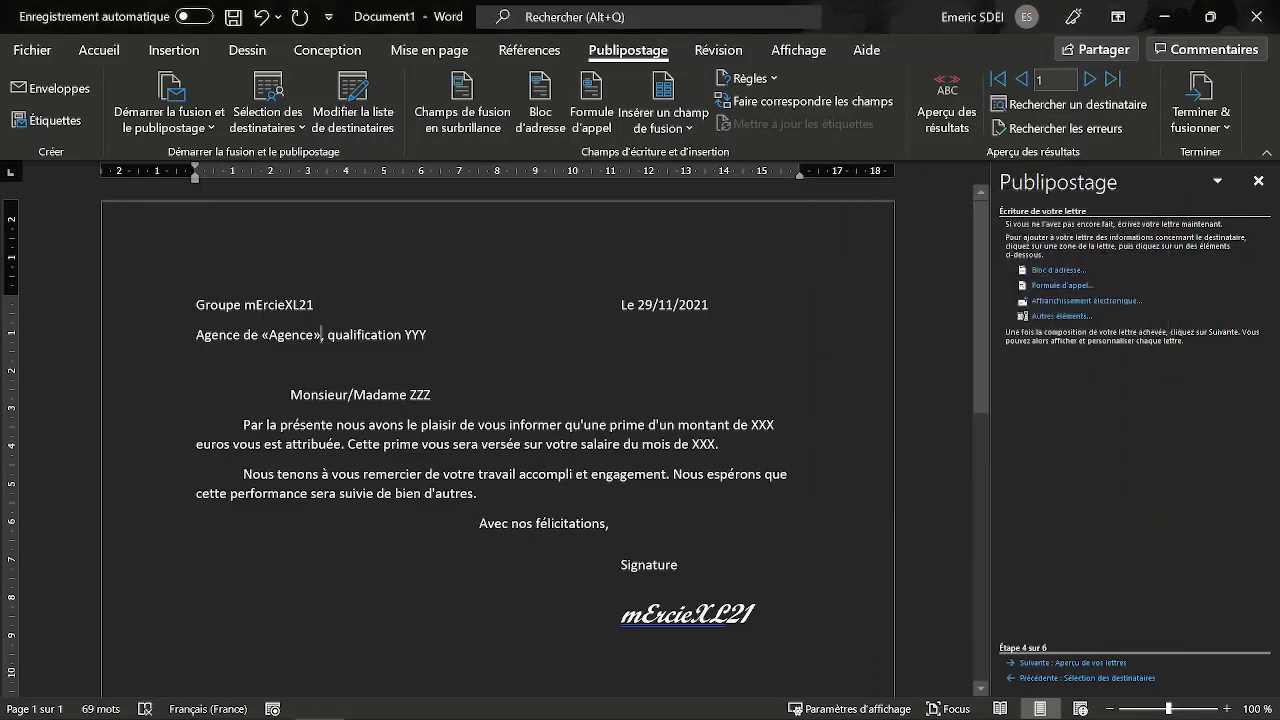
Replace the YYY placeholder after "qualification" with the Qualification merge field
drag(404, 340, 428, 340)
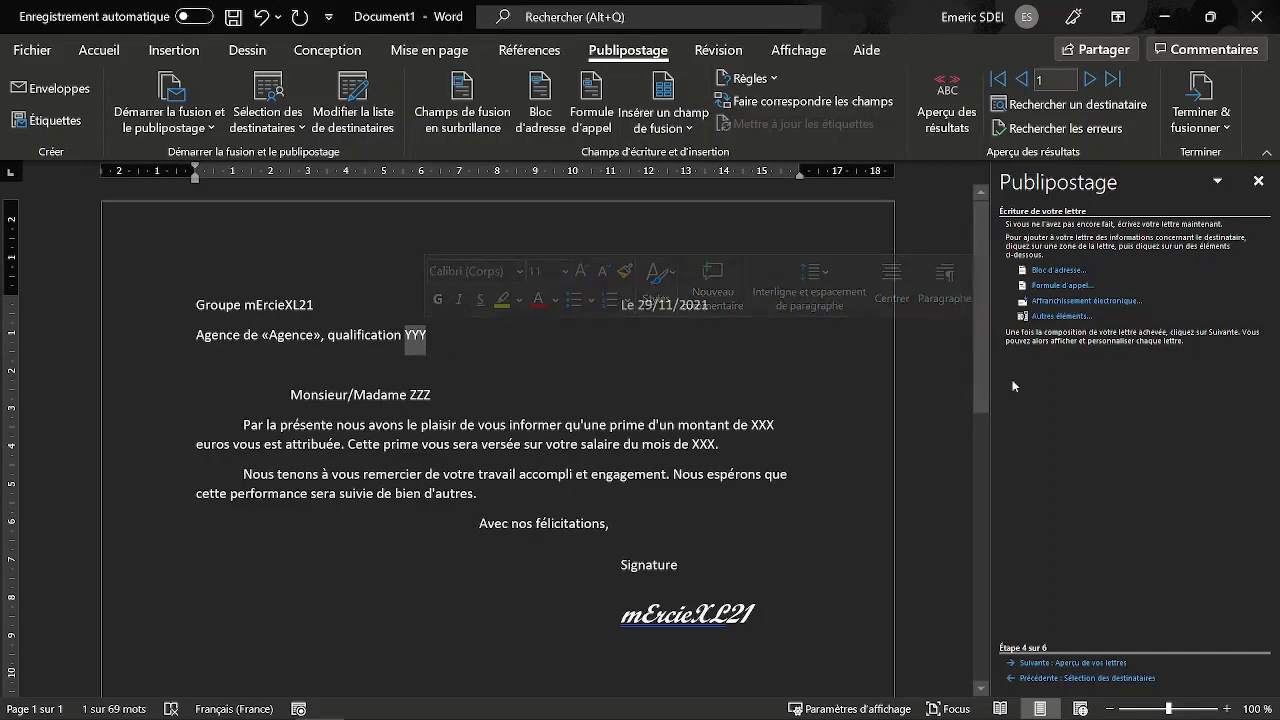
click(1078, 318)
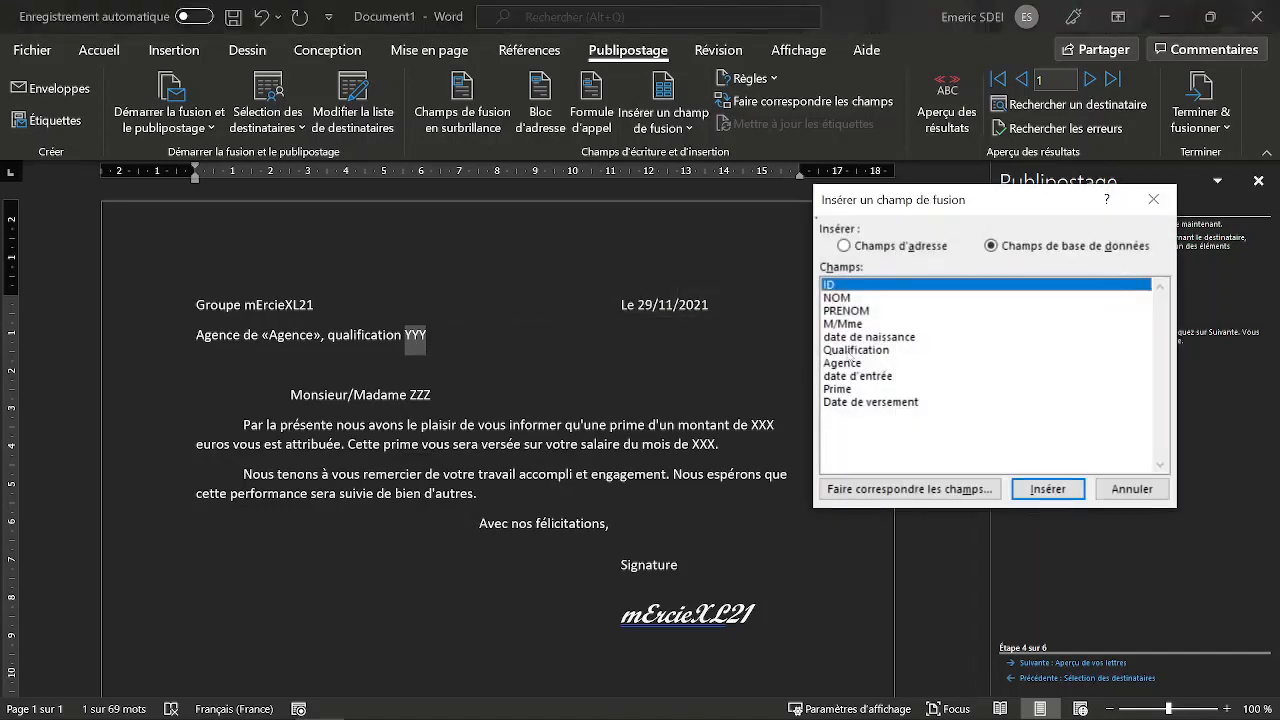
click(851, 351)
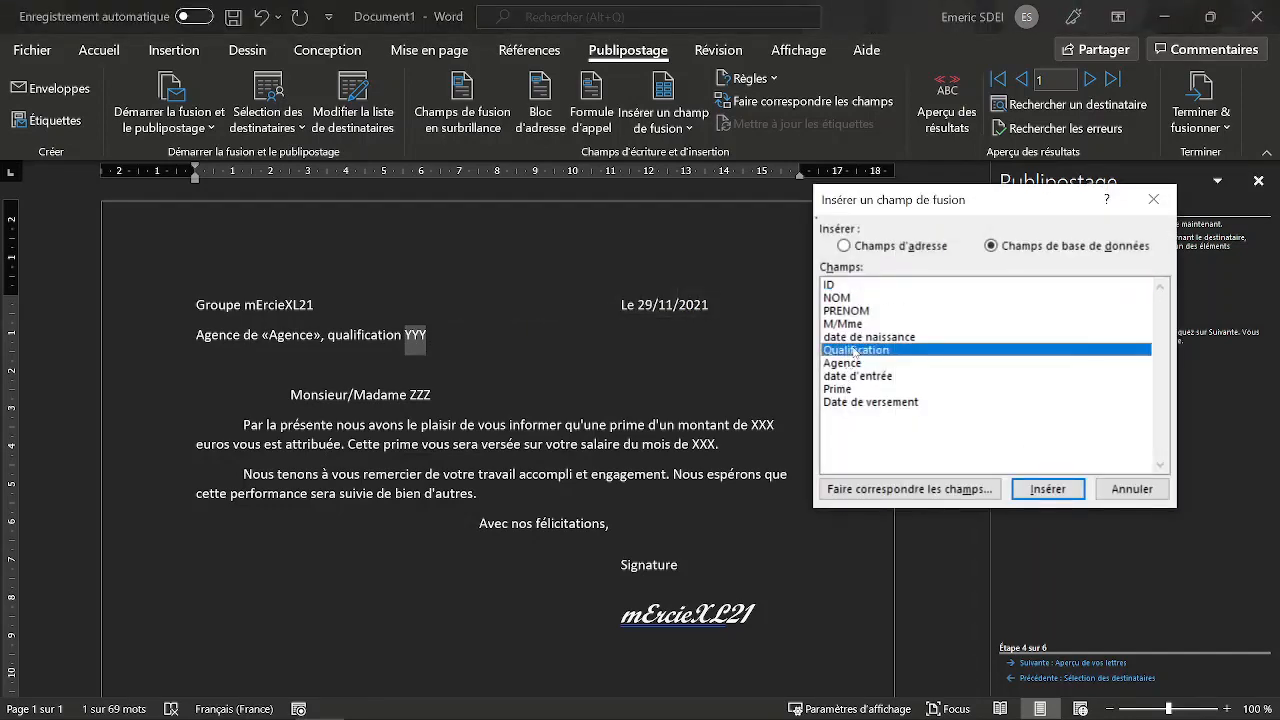
click(1047, 489)
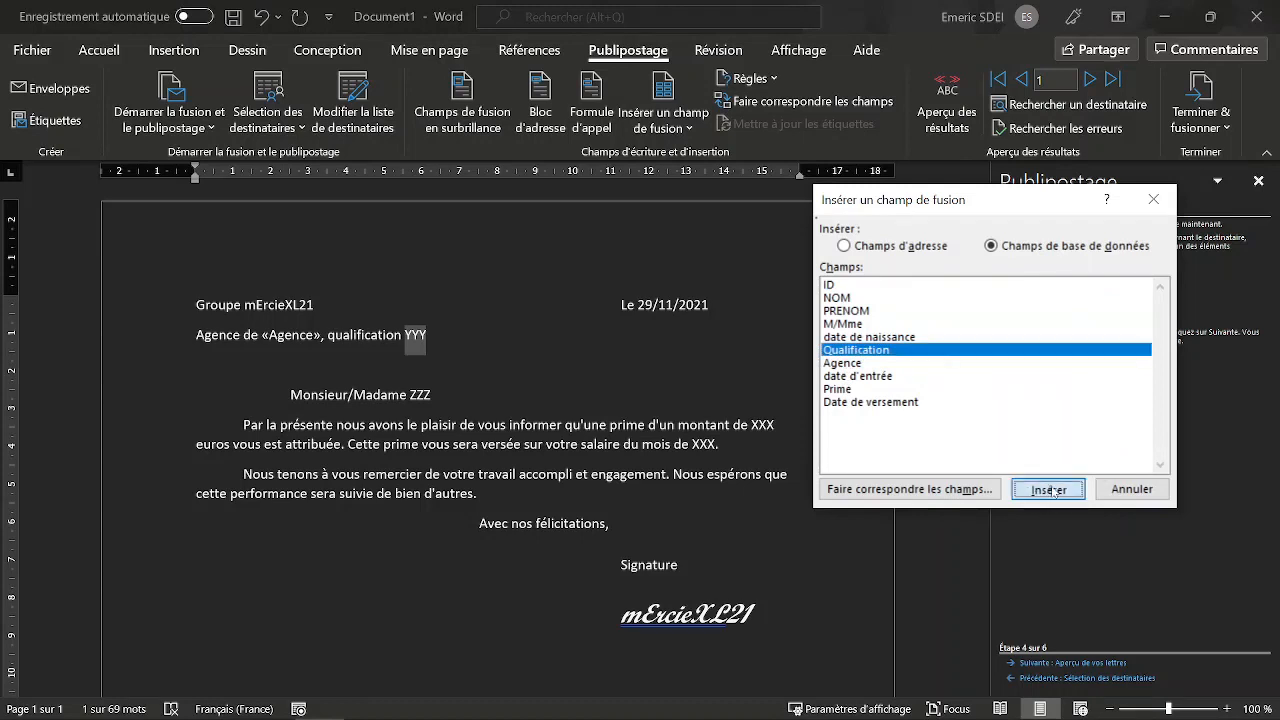
click(1146, 490)
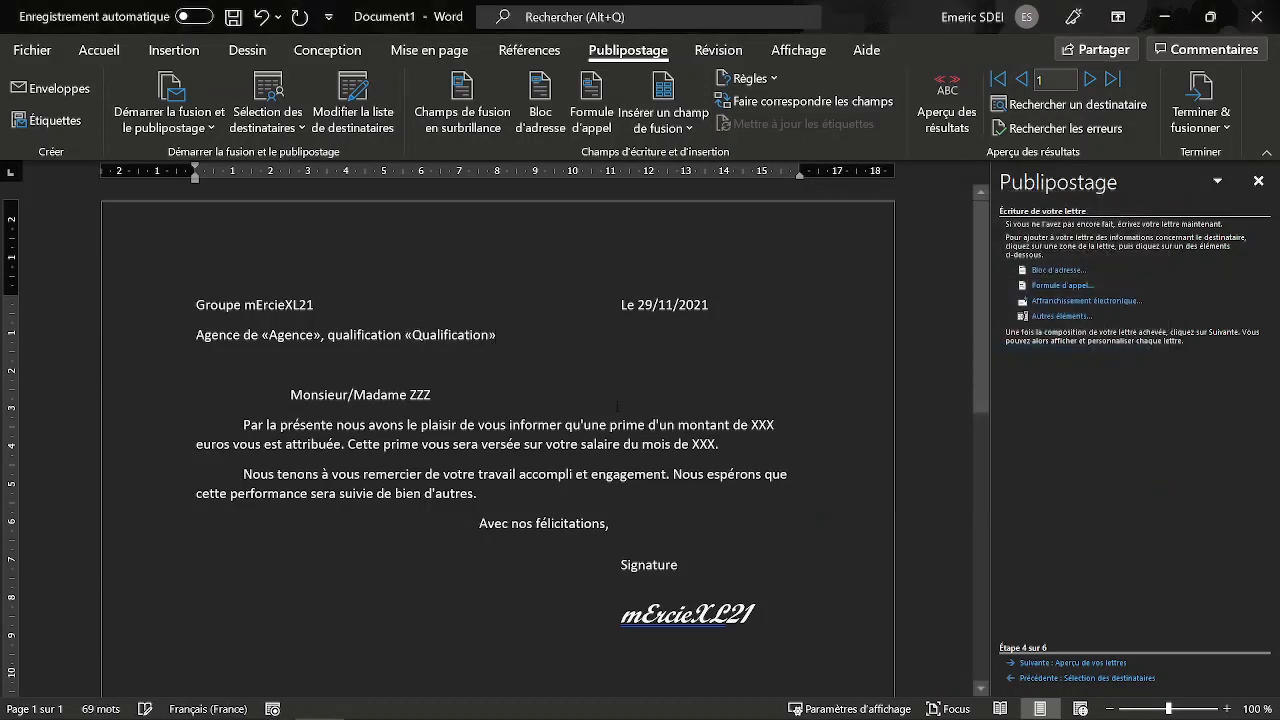
Set up a greeting line for the selected "Monsieur/Madame ZZZ" text, using the title, full first name, last name and suffix format
click(348, 395)
drag(290, 395, 412, 395)
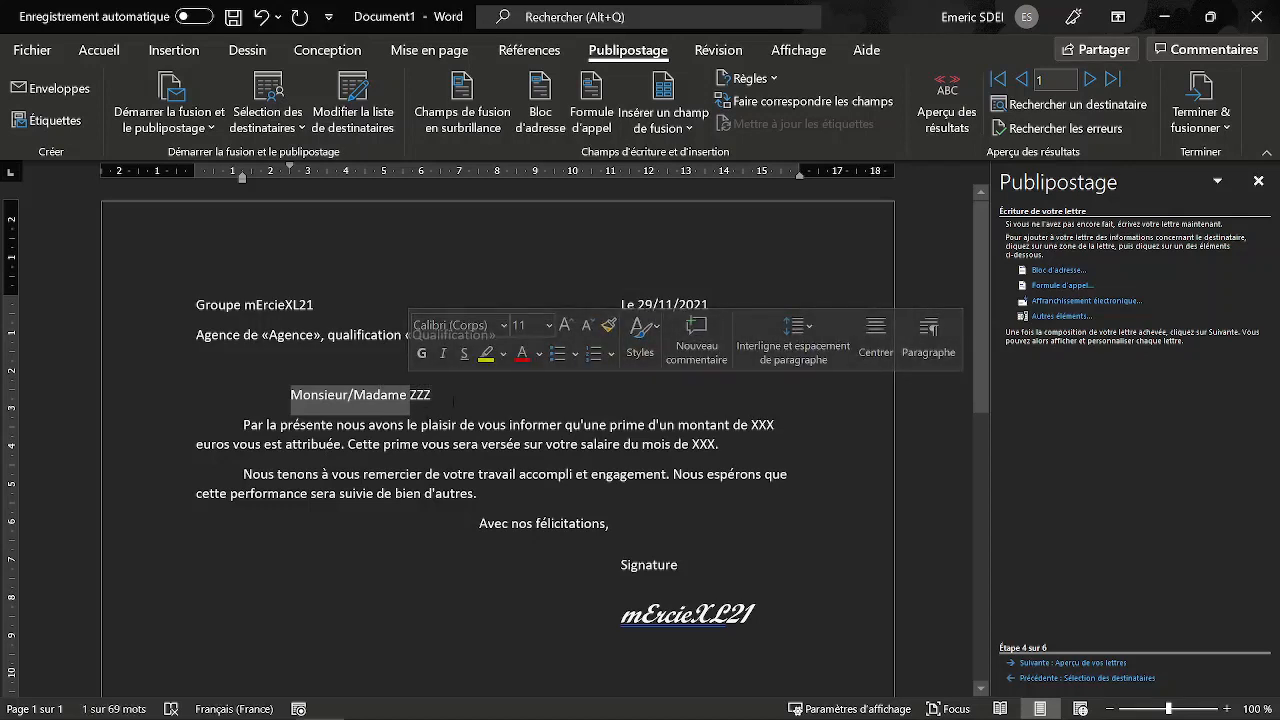
key(shift+Right)
key(shift+Right)
key(shift+Right)
key(shift+Left)
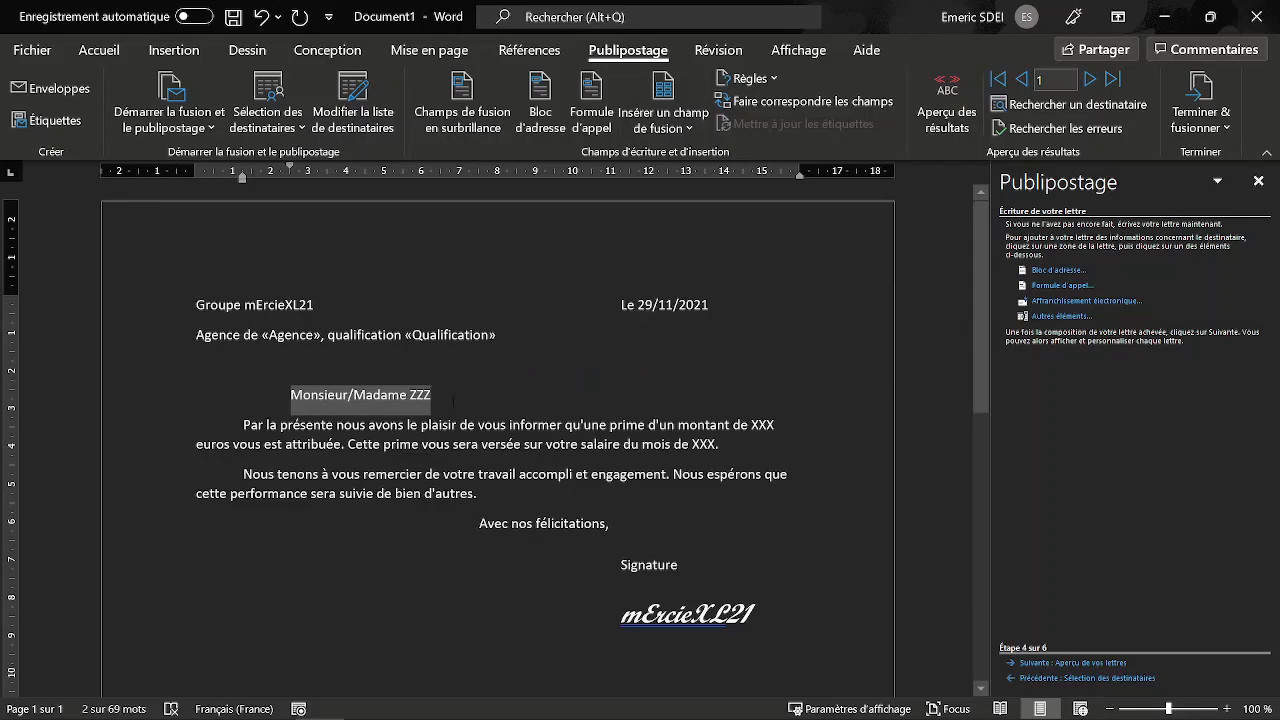
click(1057, 287)
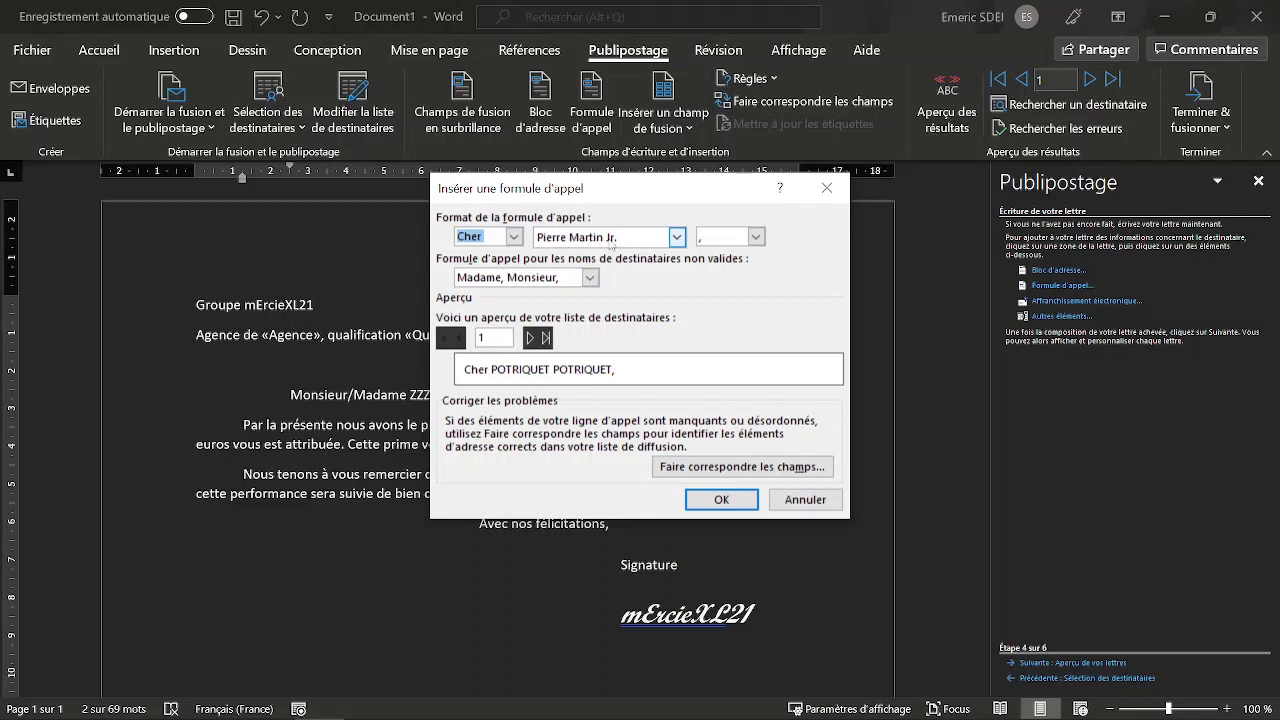
click(678, 238)
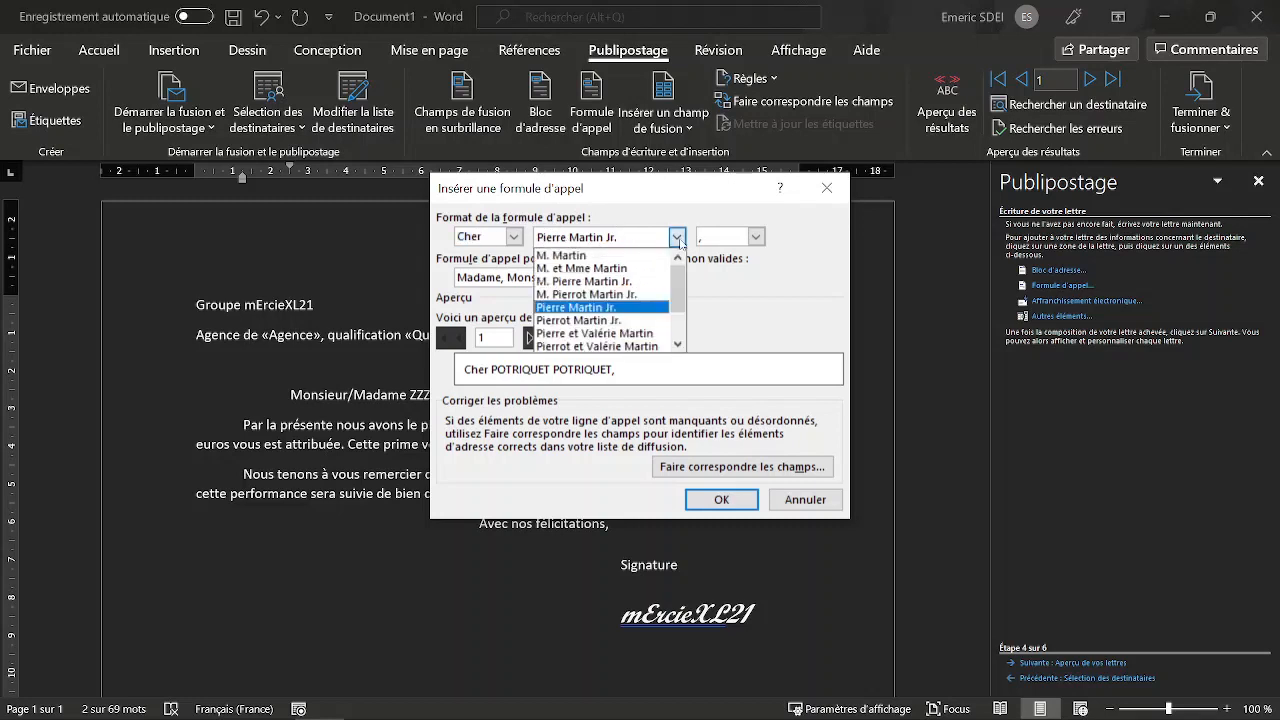
click(575, 282)
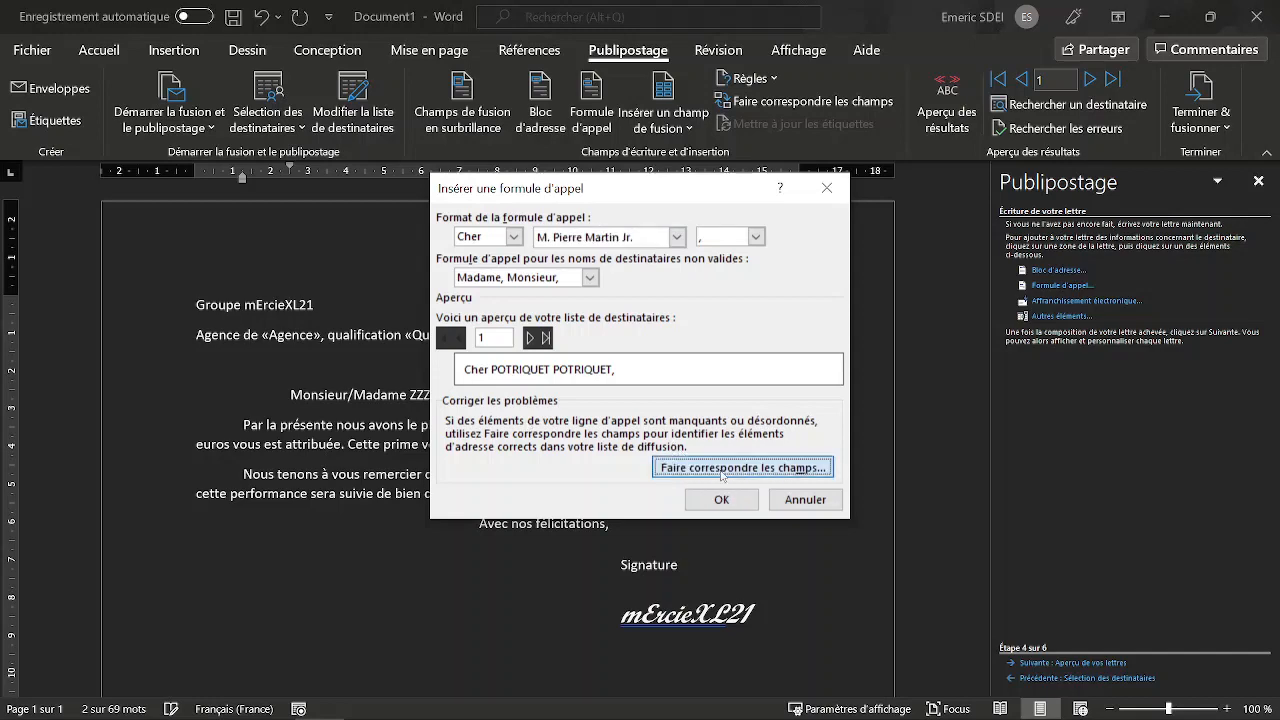
Match the greeting's first name to PRENOM and its courtesy title to M/Mme, accepting the ID field as unique identifier
click(721, 474)
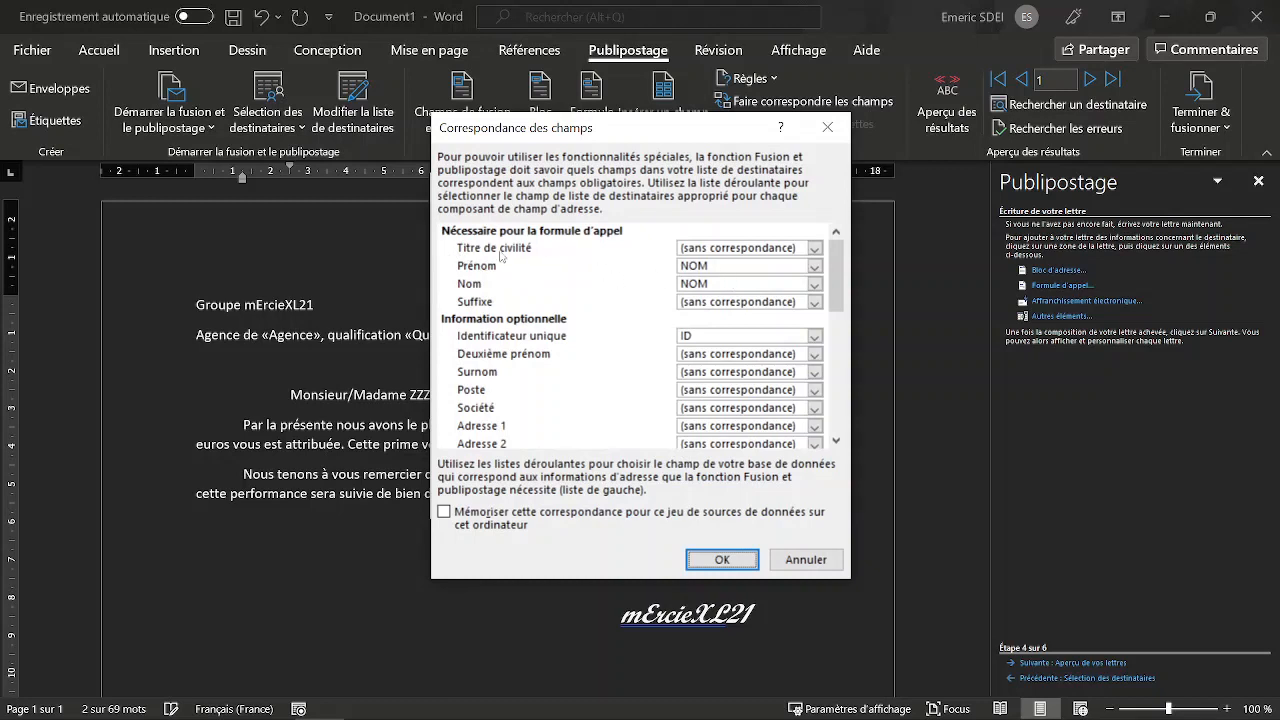
click(716, 268)
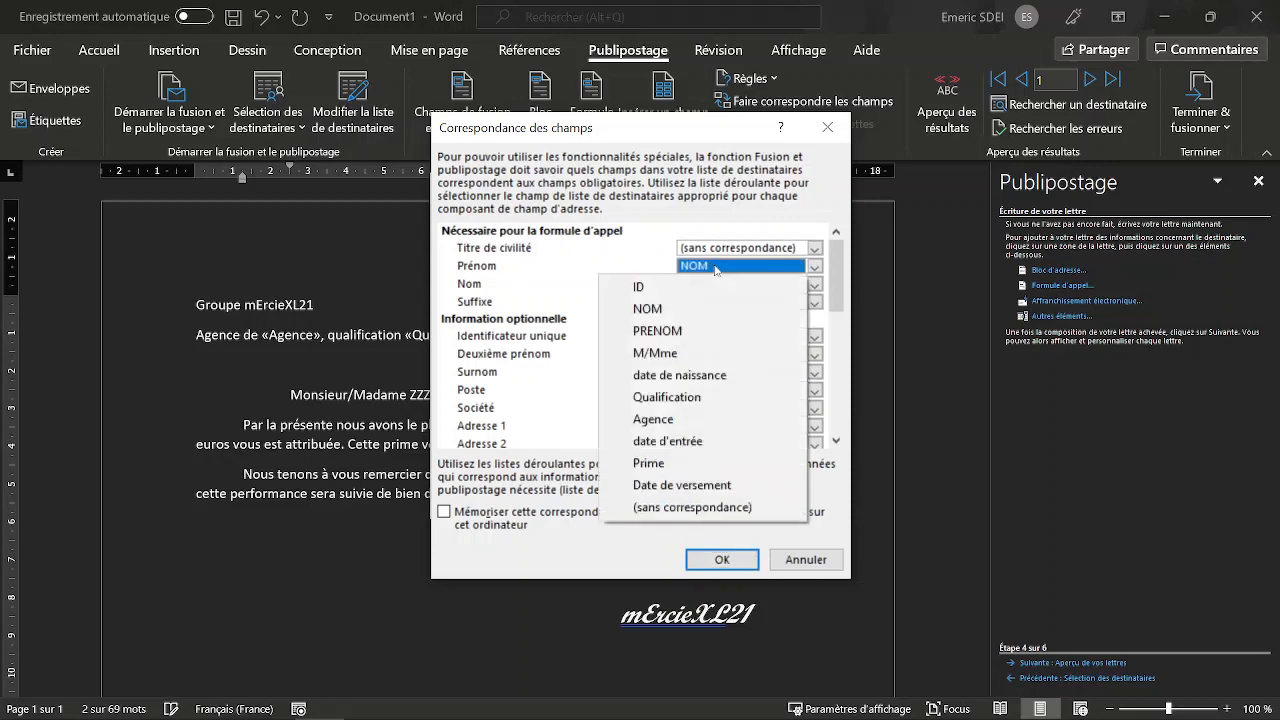
click(650, 334)
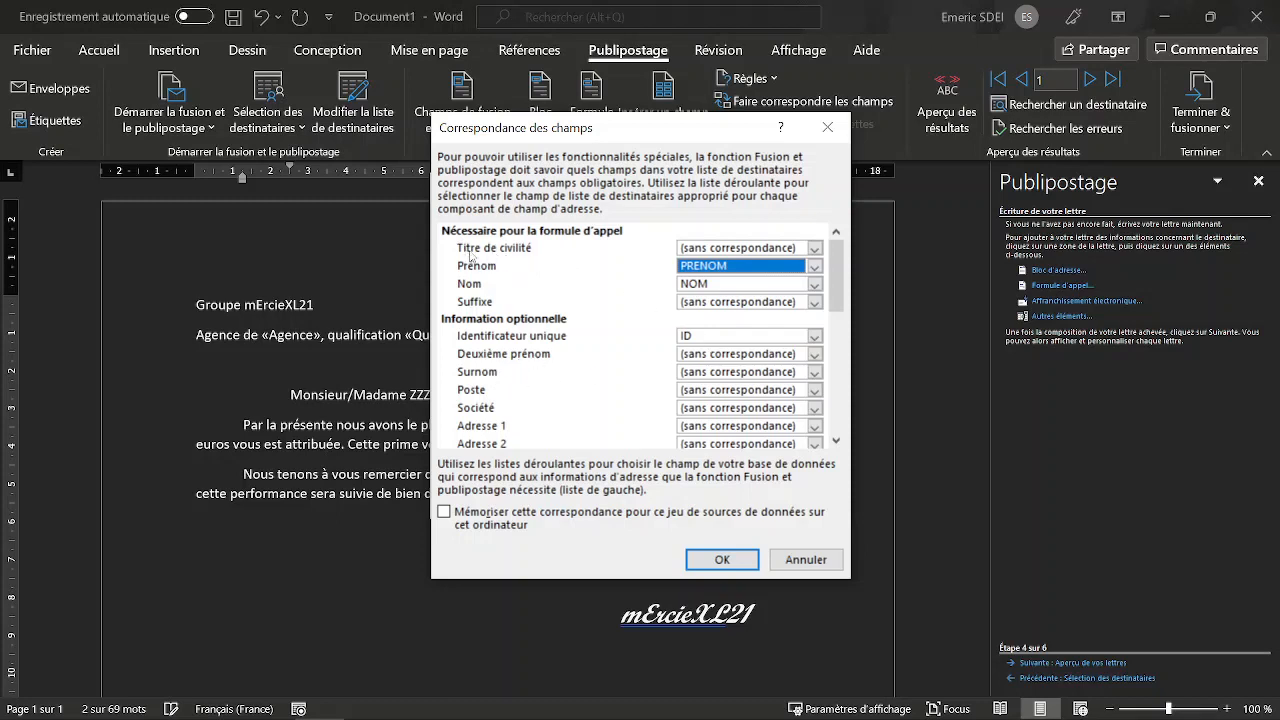
click(775, 249)
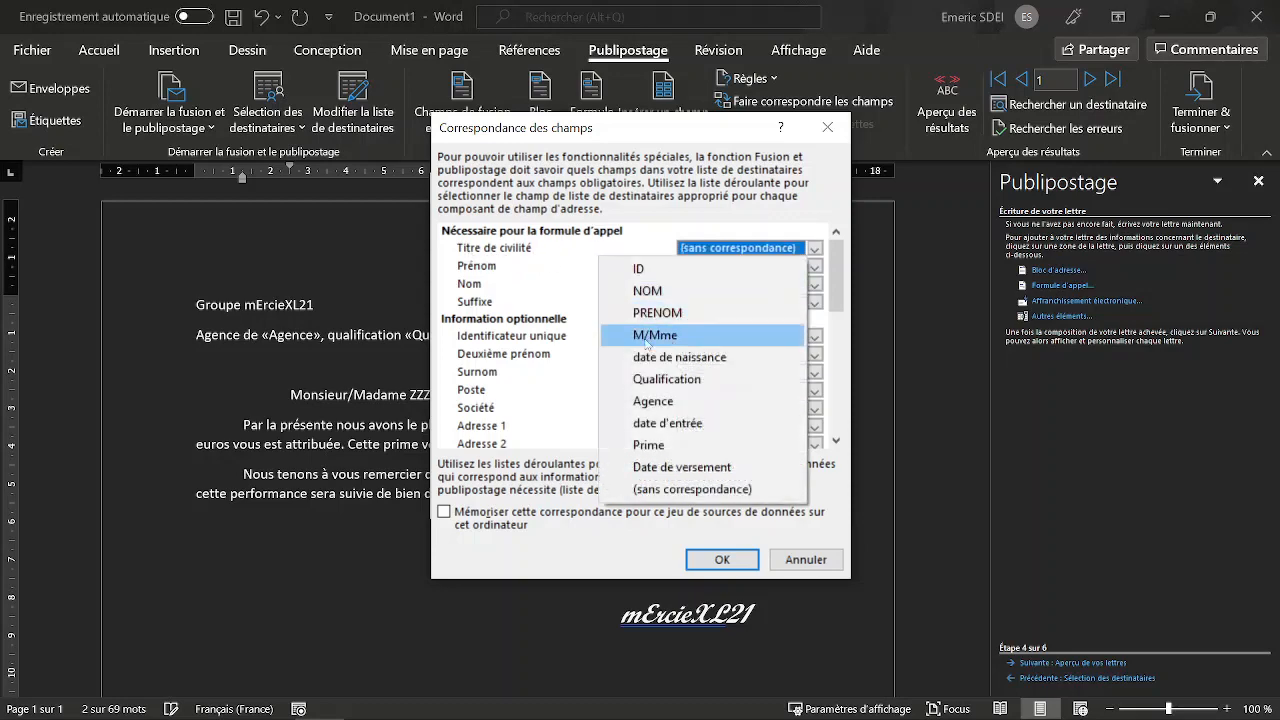
click(661, 336)
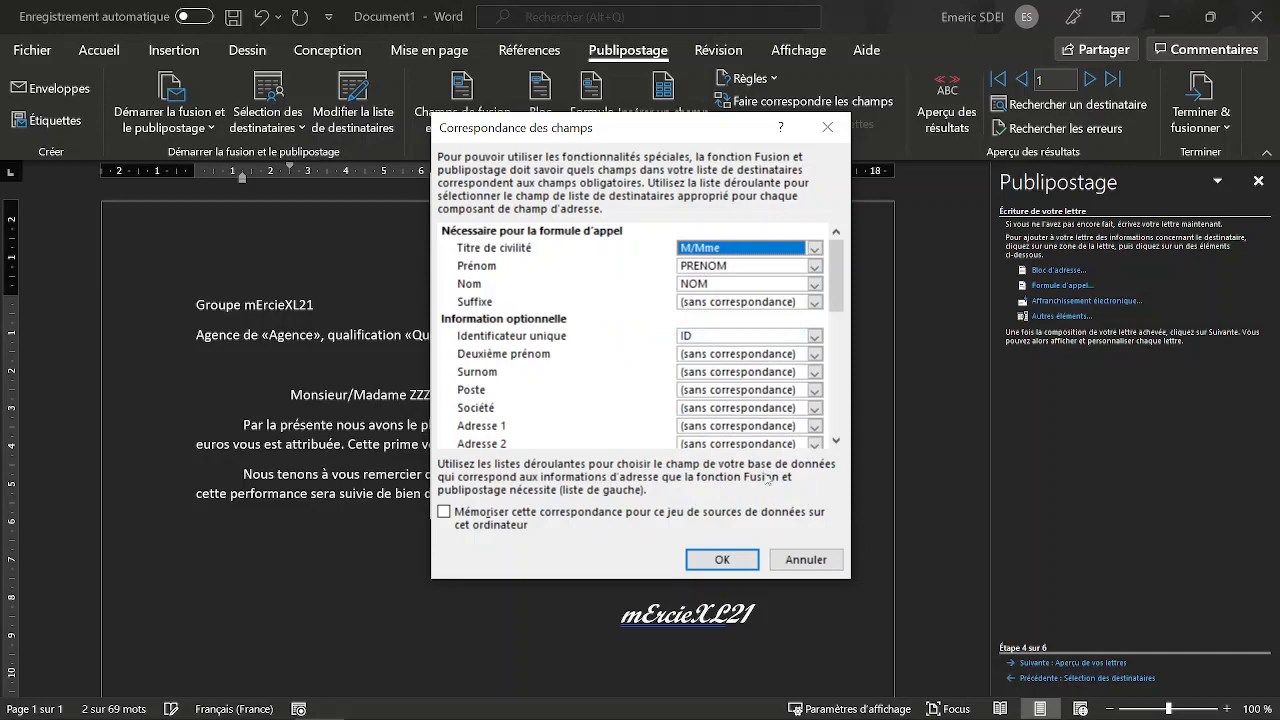
click(733, 561)
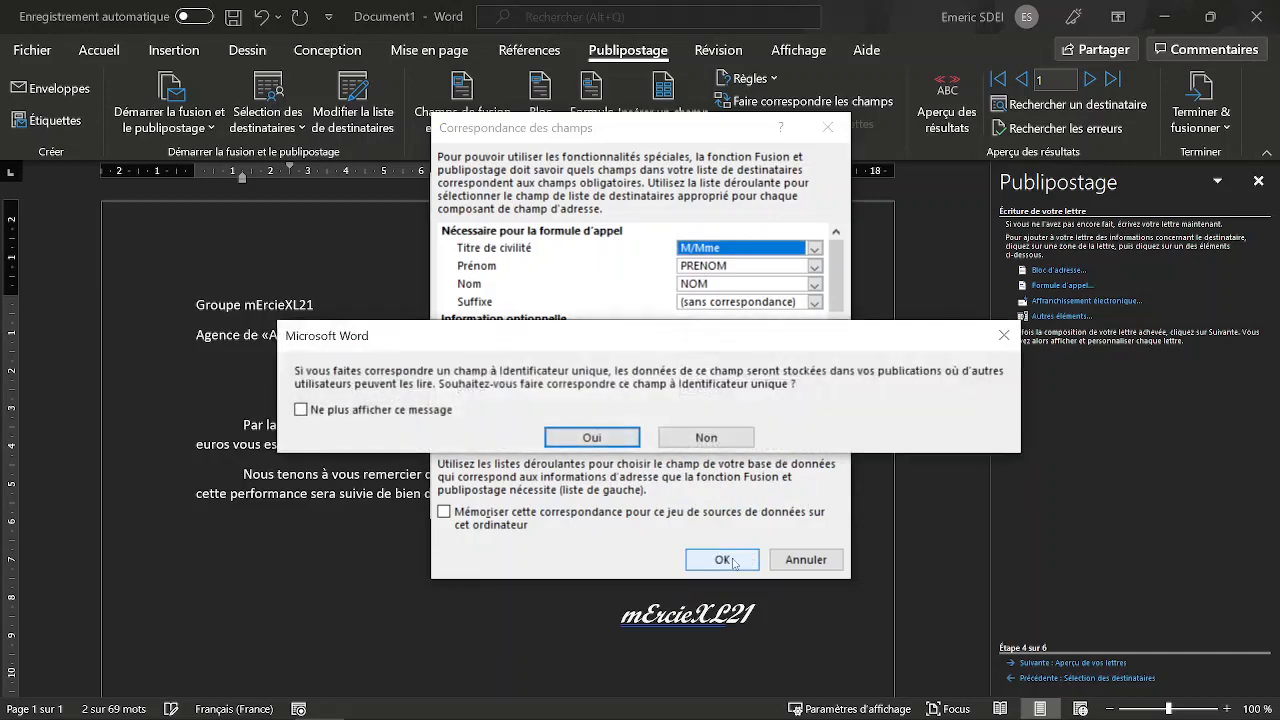
click(593, 438)
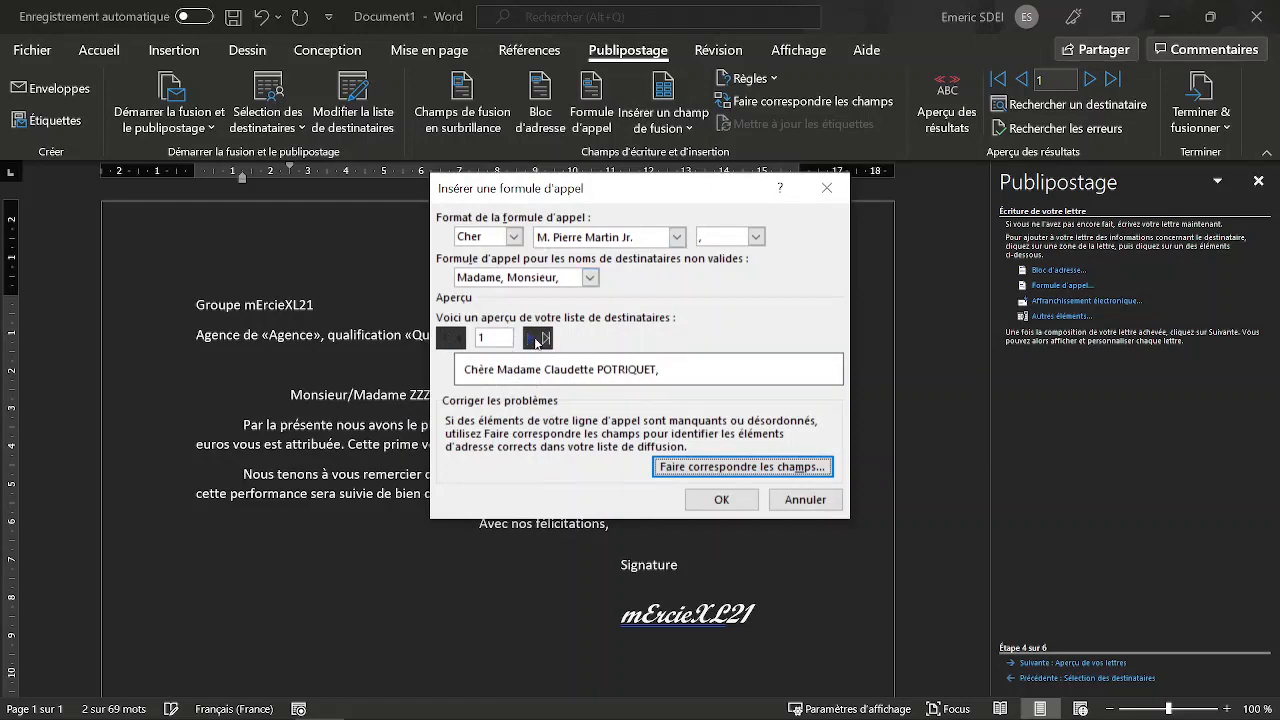
Preview the greeting line for successive recipients up to the sixth record
click(531, 339)
click(531, 339)
click(531, 339)
click(532, 340)
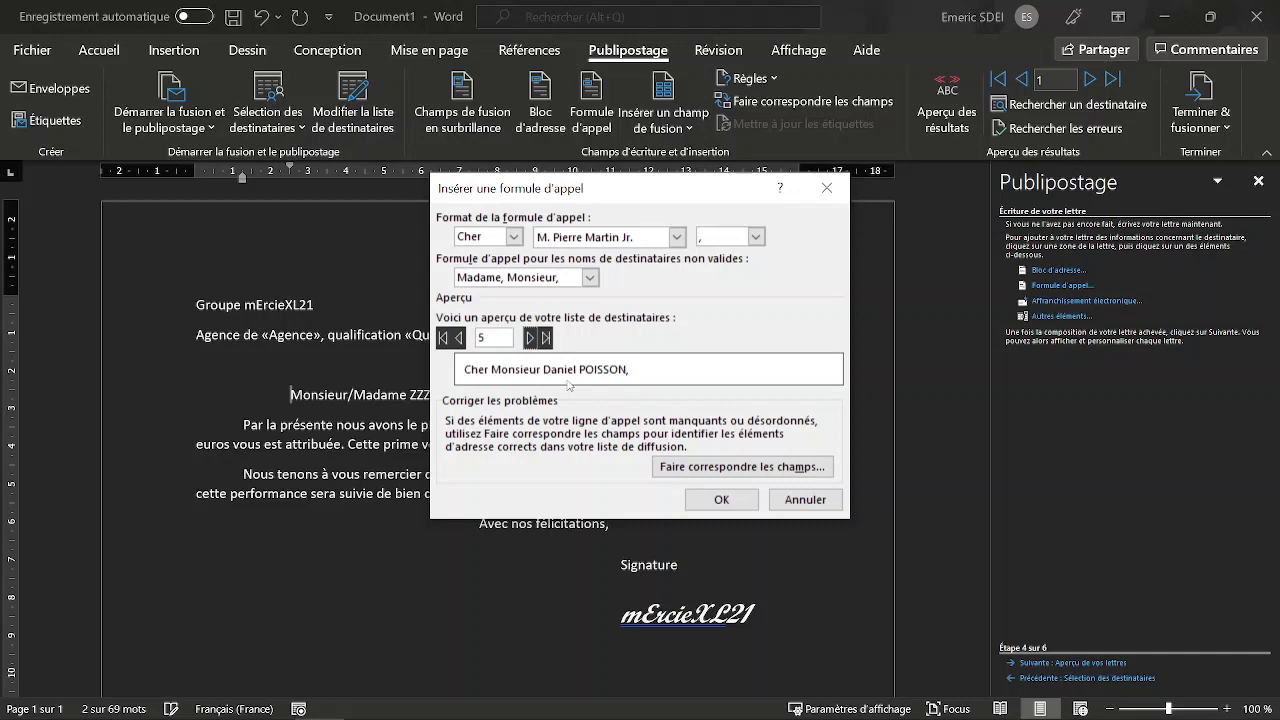
click(531, 339)
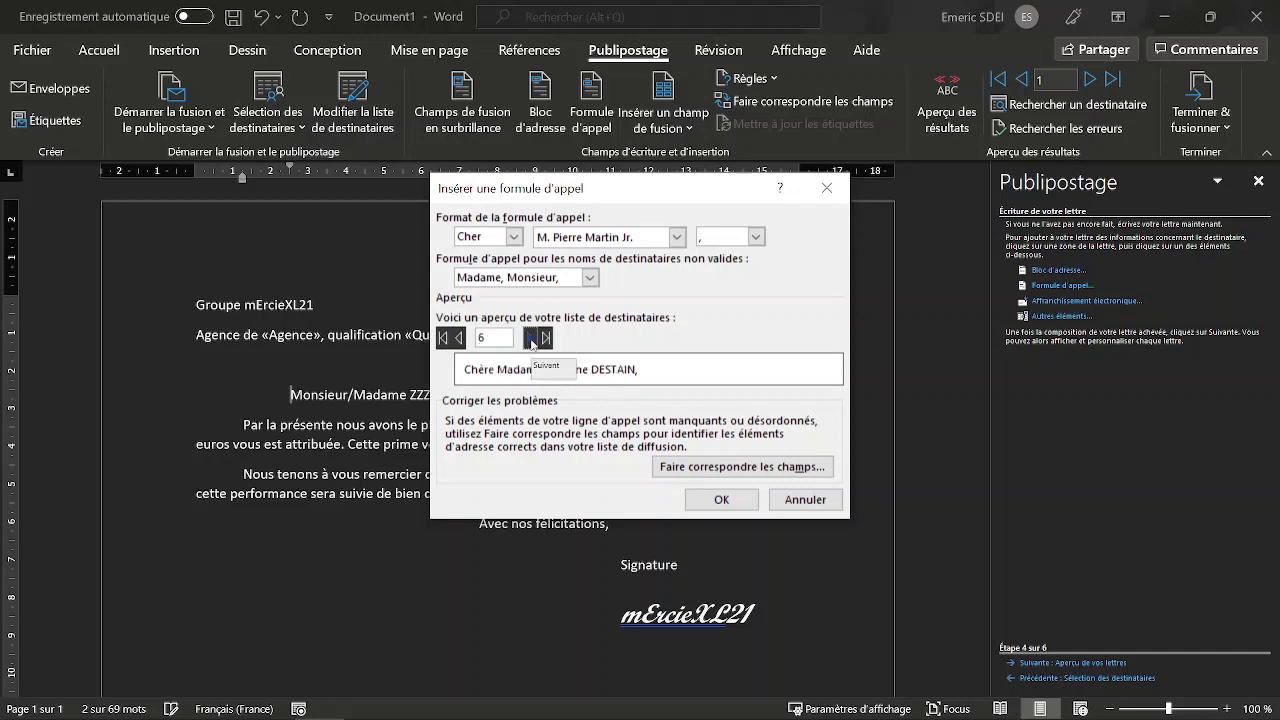
Insert the configured greeting line and delete the leftover "Monsieur/Madame ZZZ" text after it
click(722, 499)
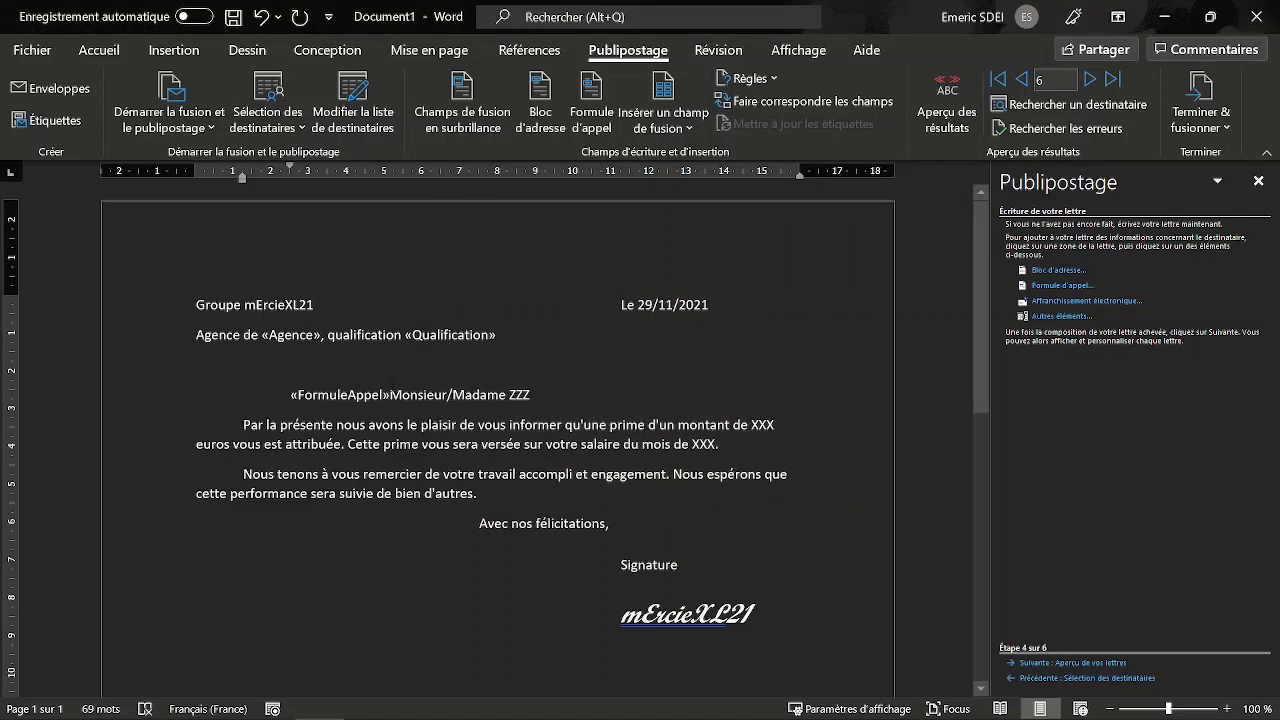
drag(390, 394, 530, 395)
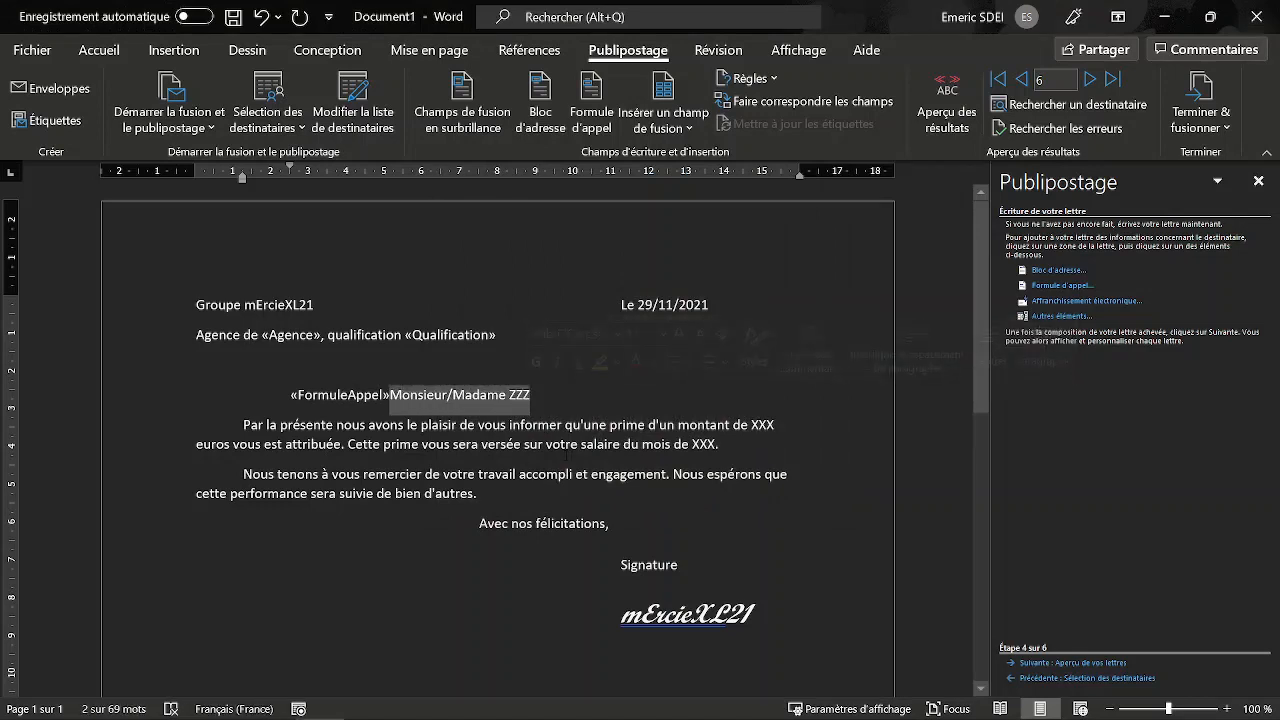
key(Delete)
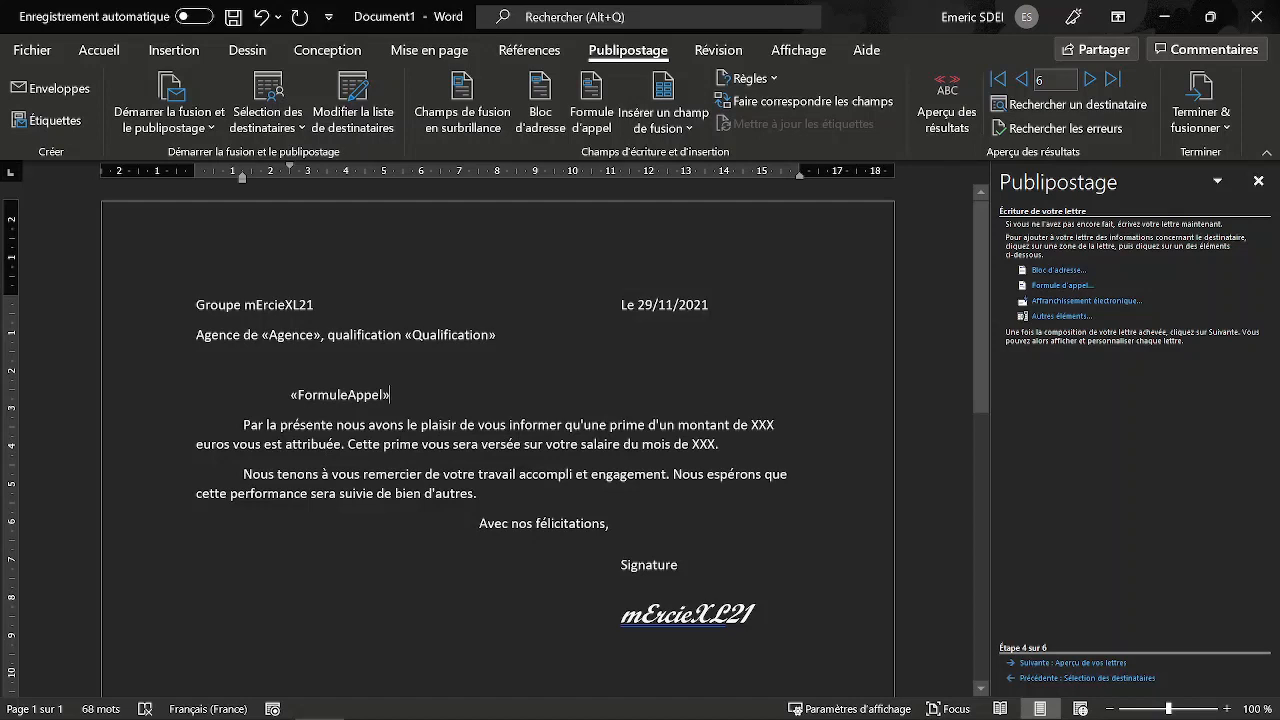
Replace the XXX placeholder after "prime d'un montant de" with the Prime merge field
drag(751, 425, 775, 425)
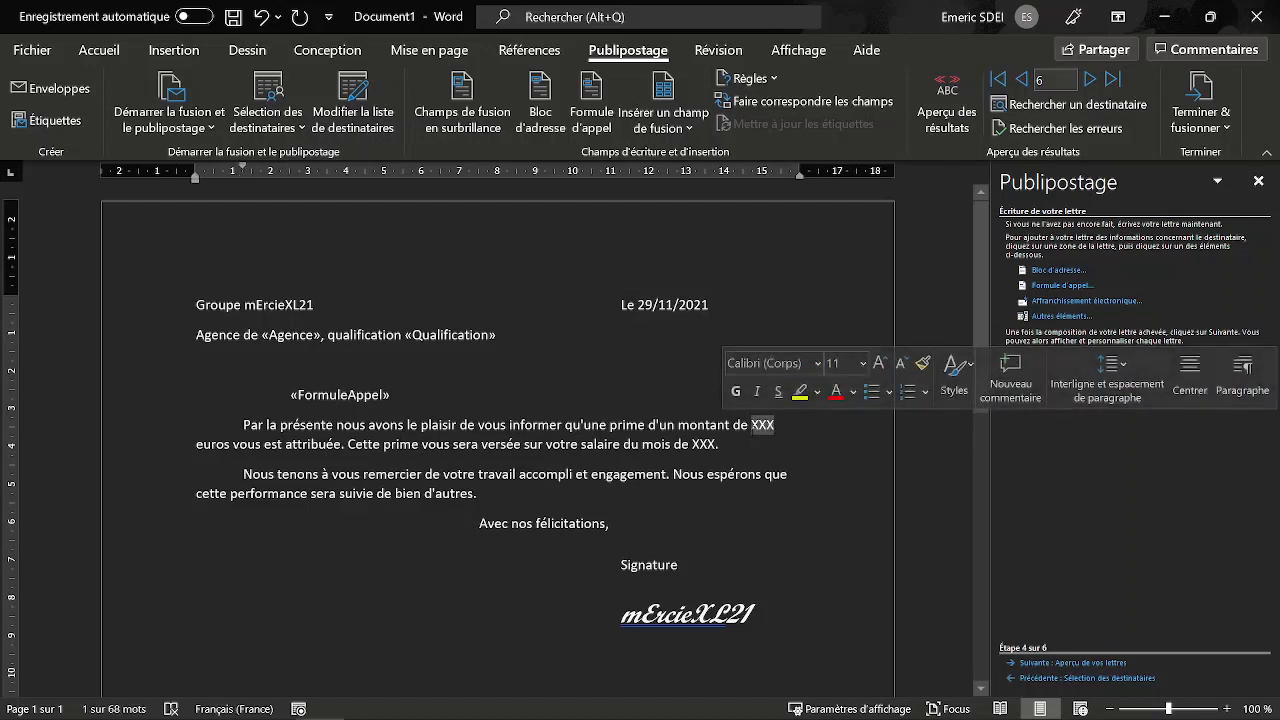
click(1066, 318)
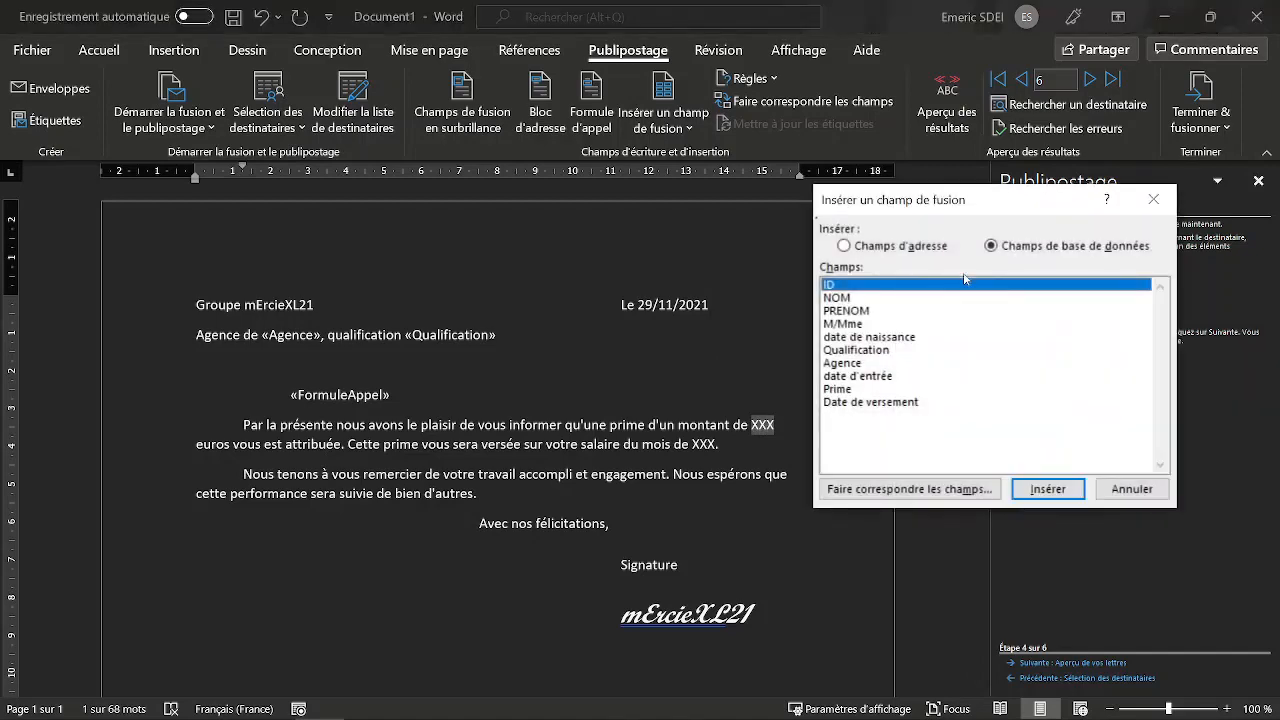
click(838, 390)
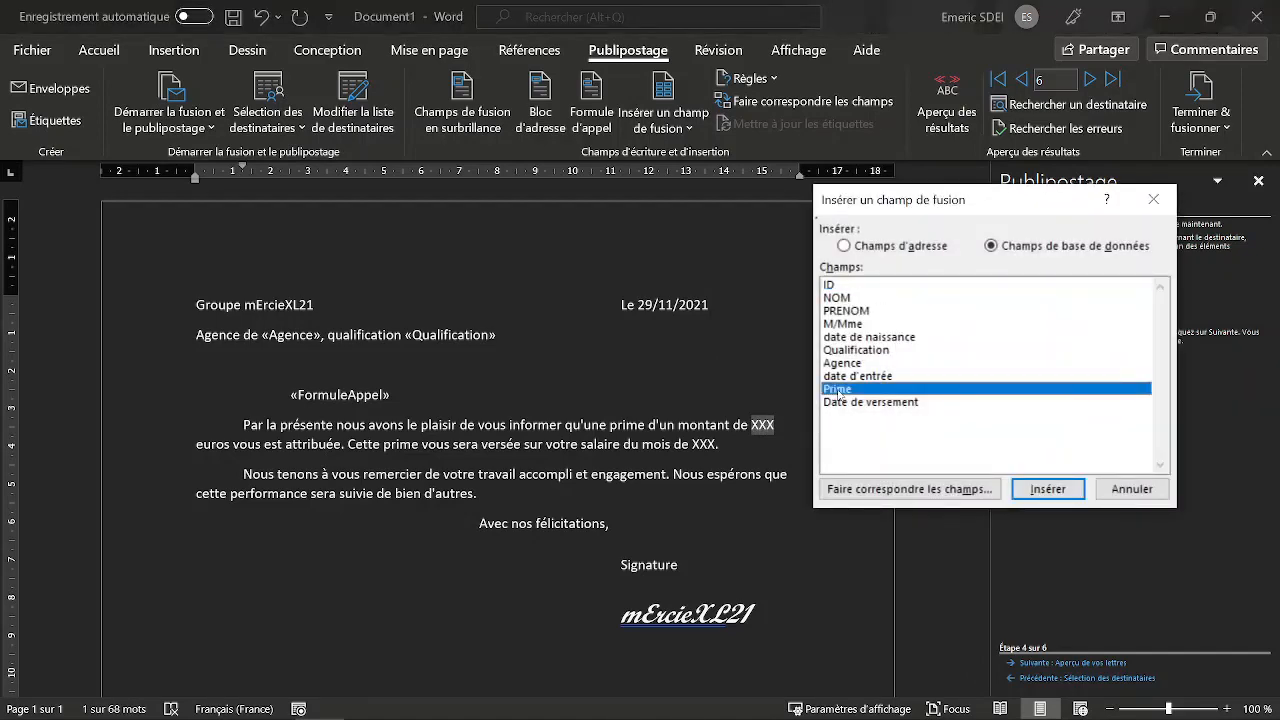
click(1047, 488)
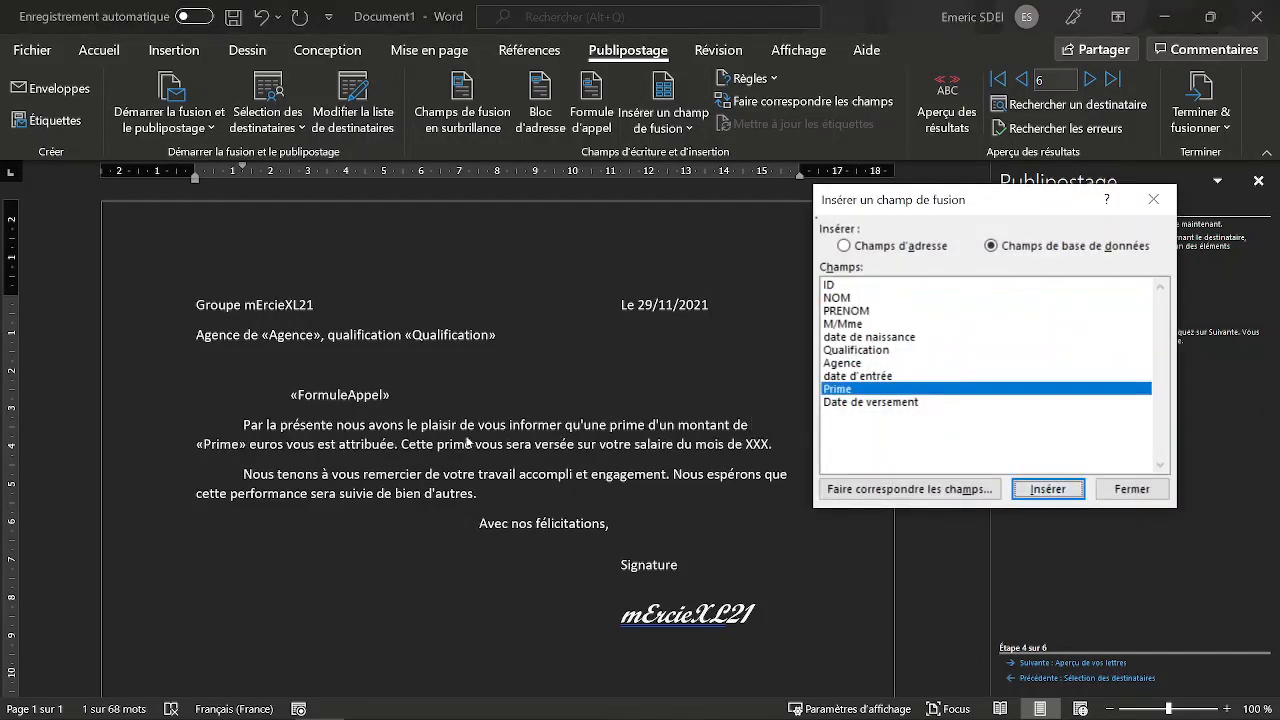
click(1131, 488)
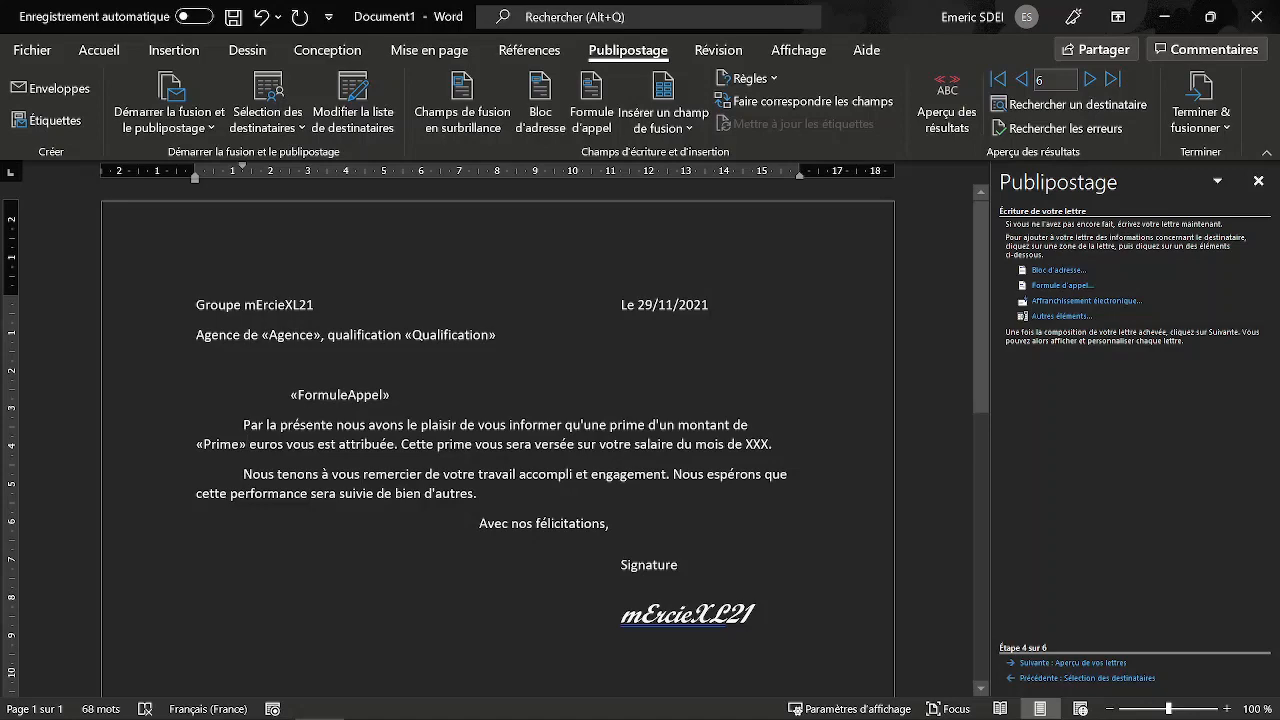
Replace the XXX placeholder after "salaire du mois de" with the Date de versement merge field
double_click(757, 444)
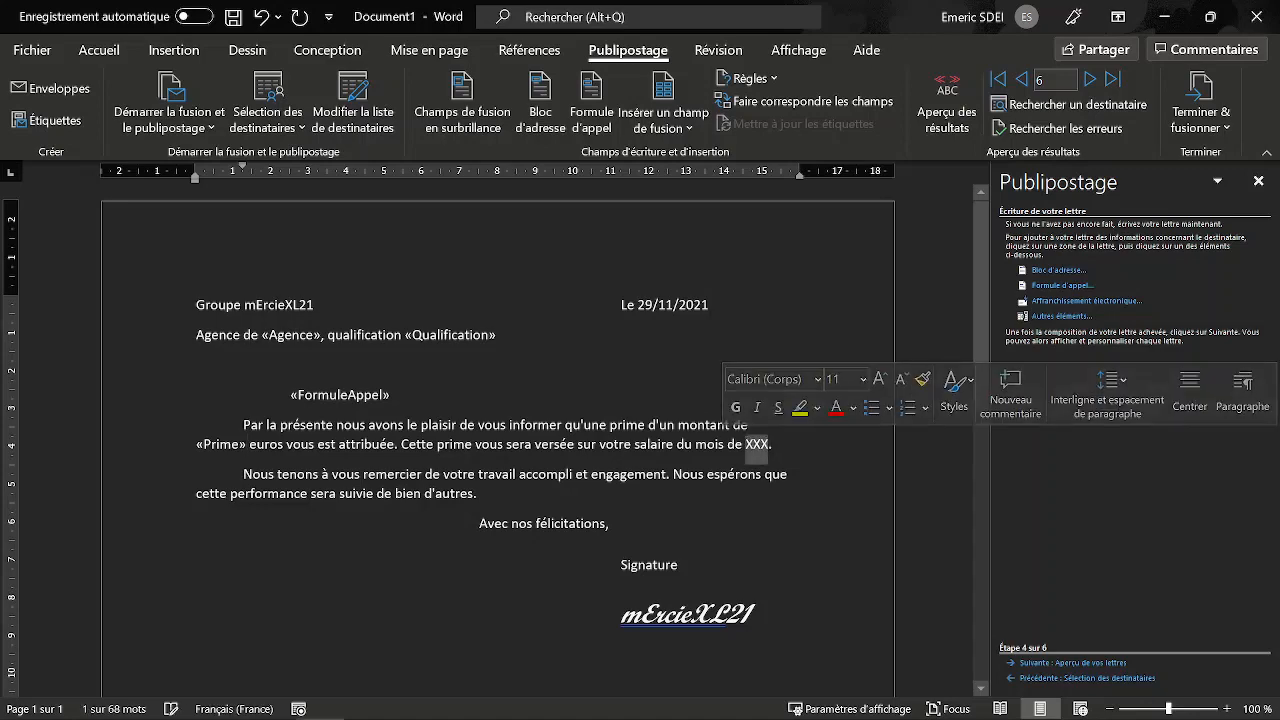
click(1058, 316)
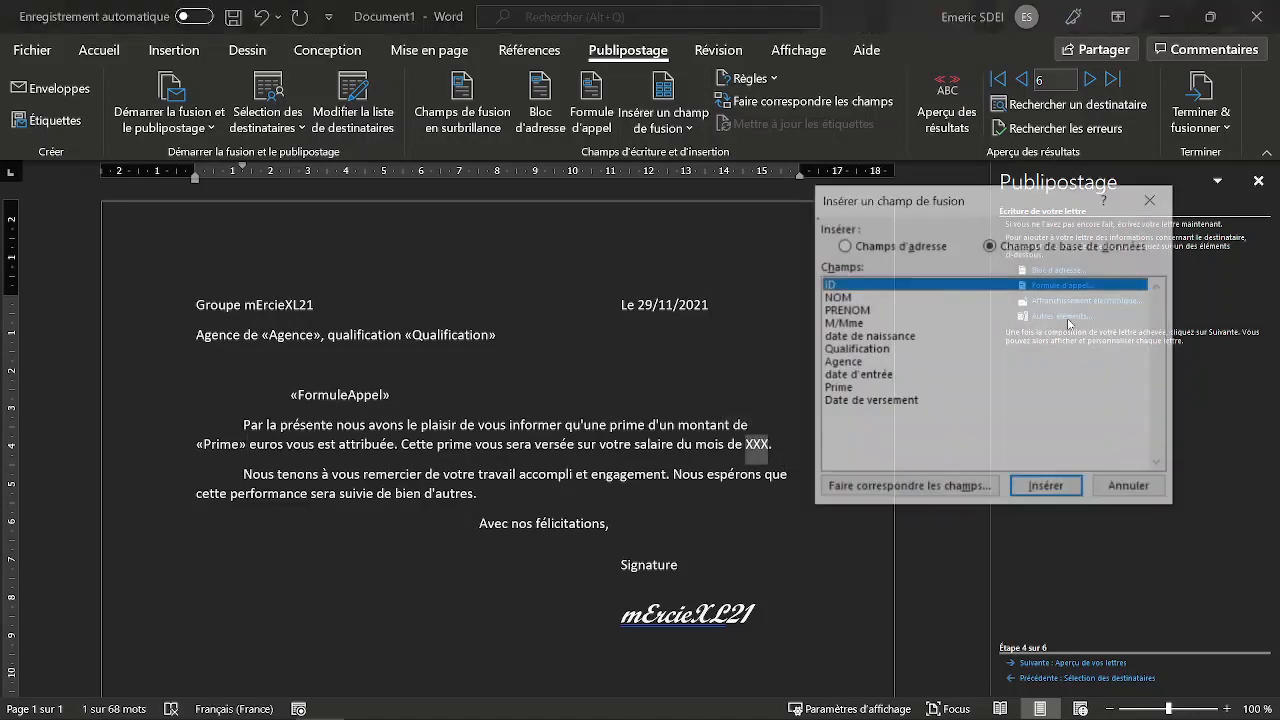
click(878, 402)
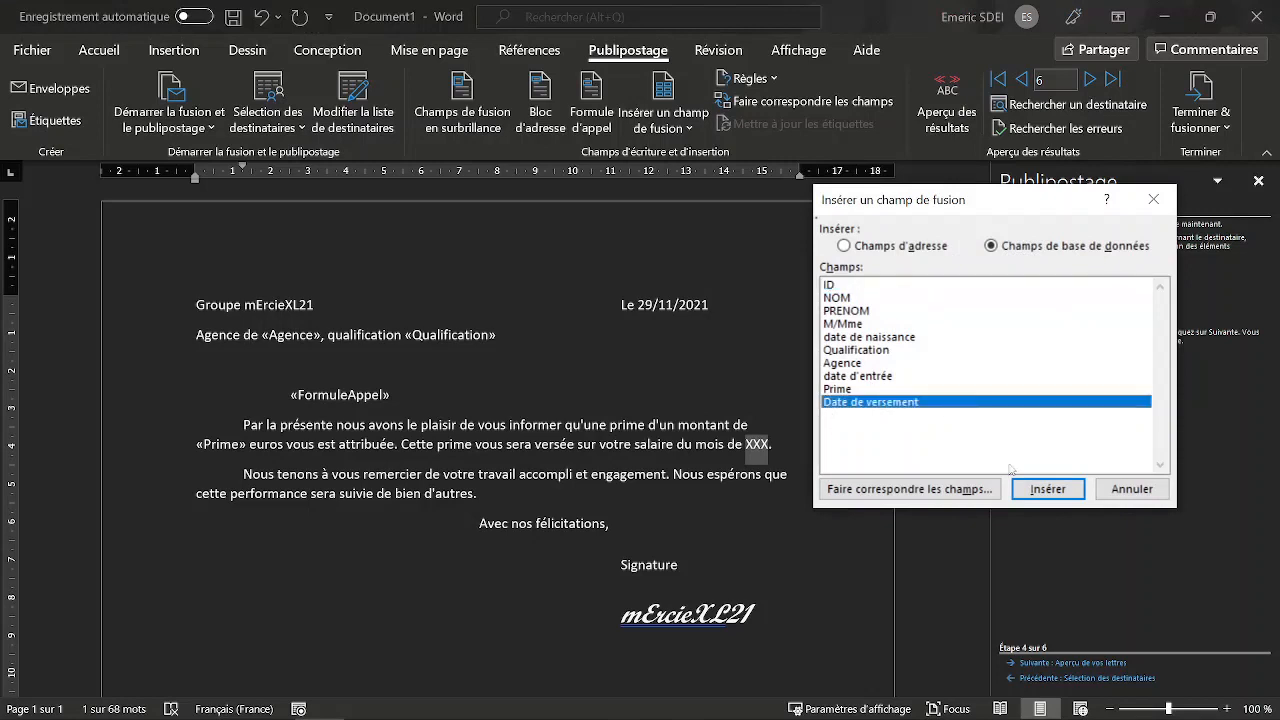
click(1047, 489)
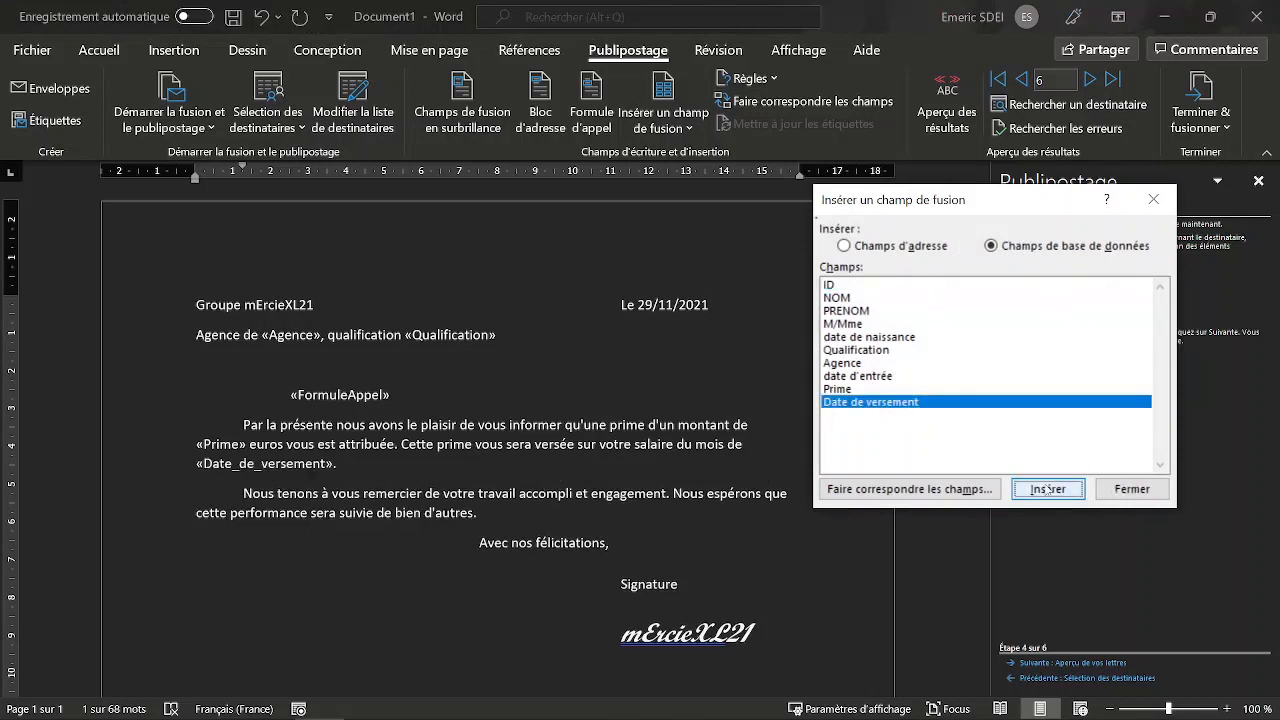
click(1140, 489)
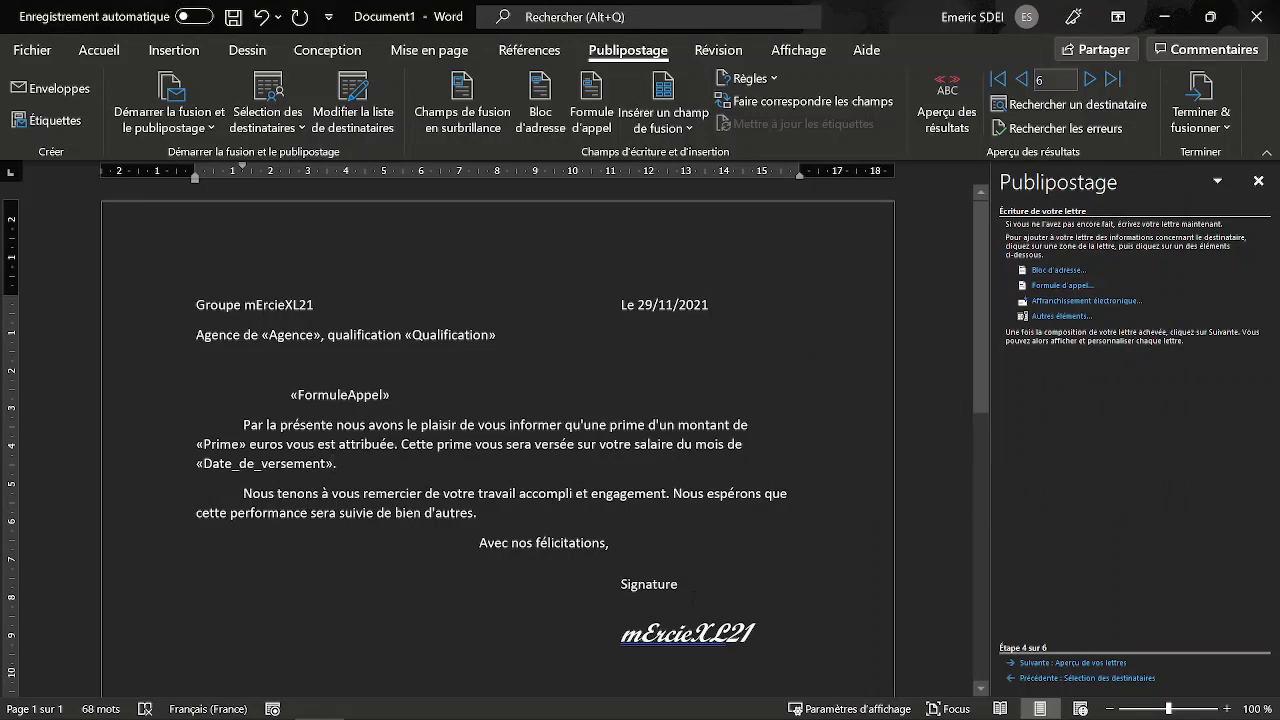
Advance the wizard to the letter preview stage, and switch the results preview off and back on
click(1060, 668)
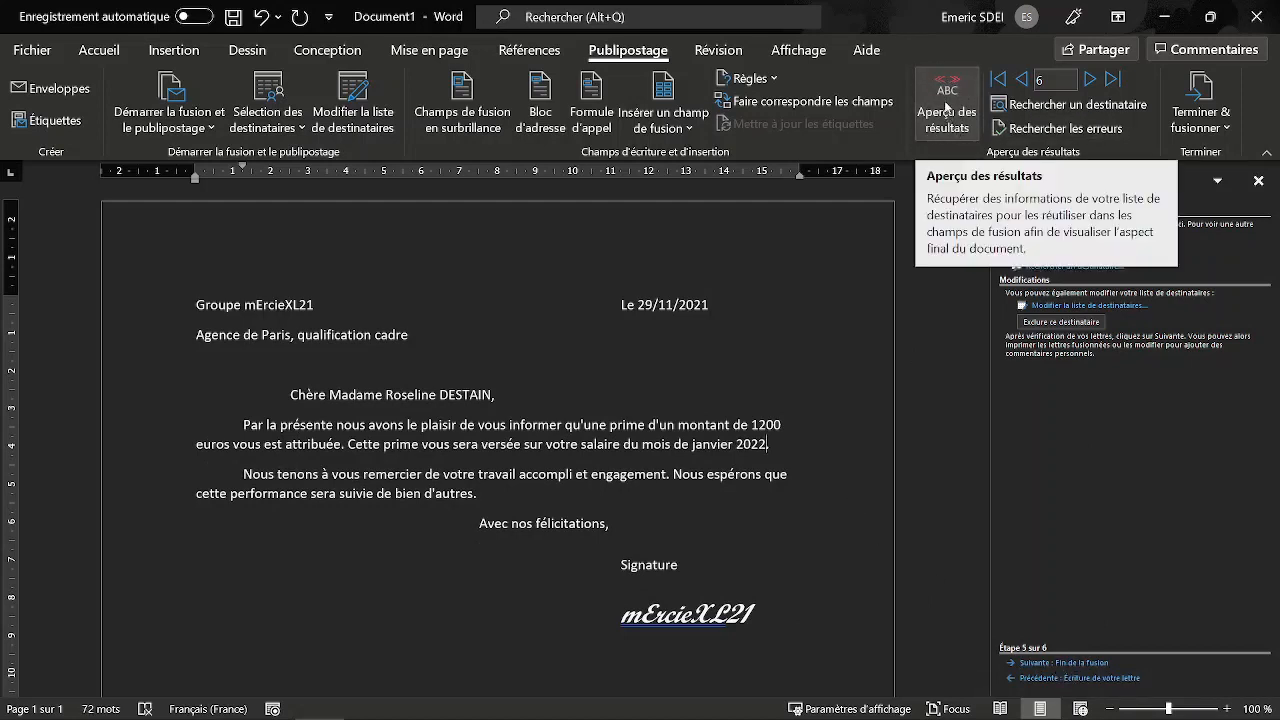
click(949, 122)
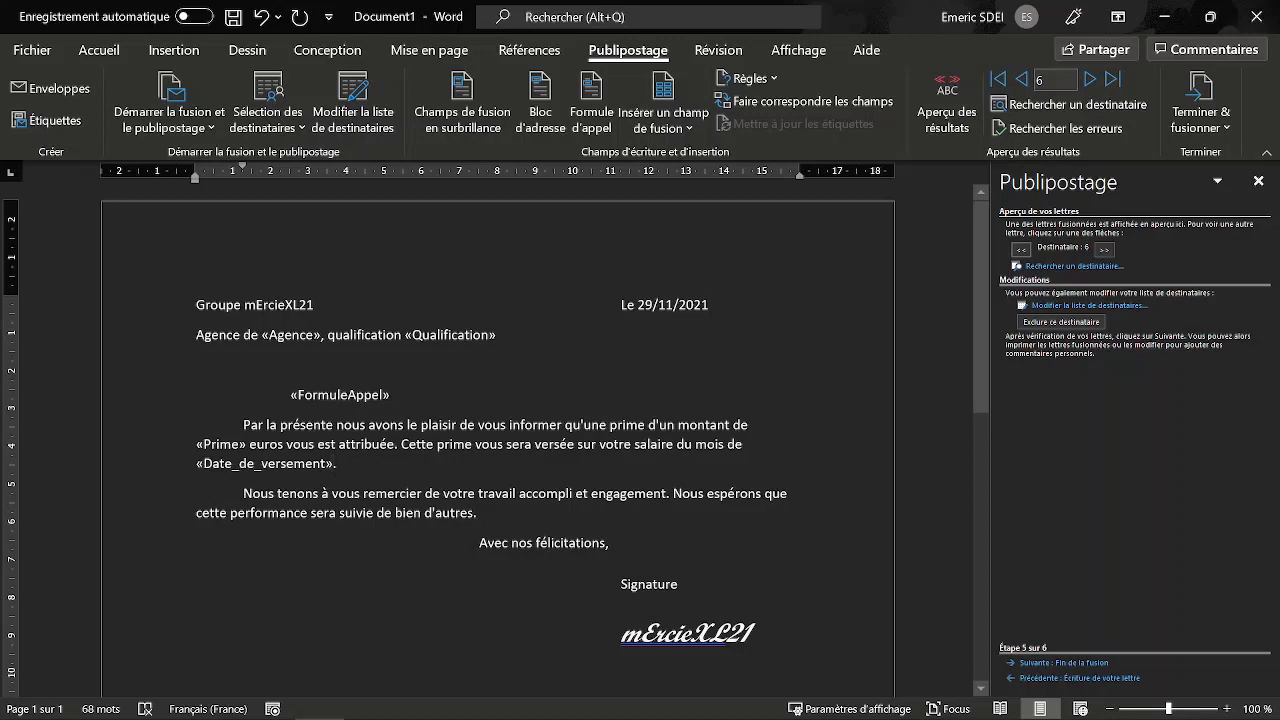
click(947, 108)
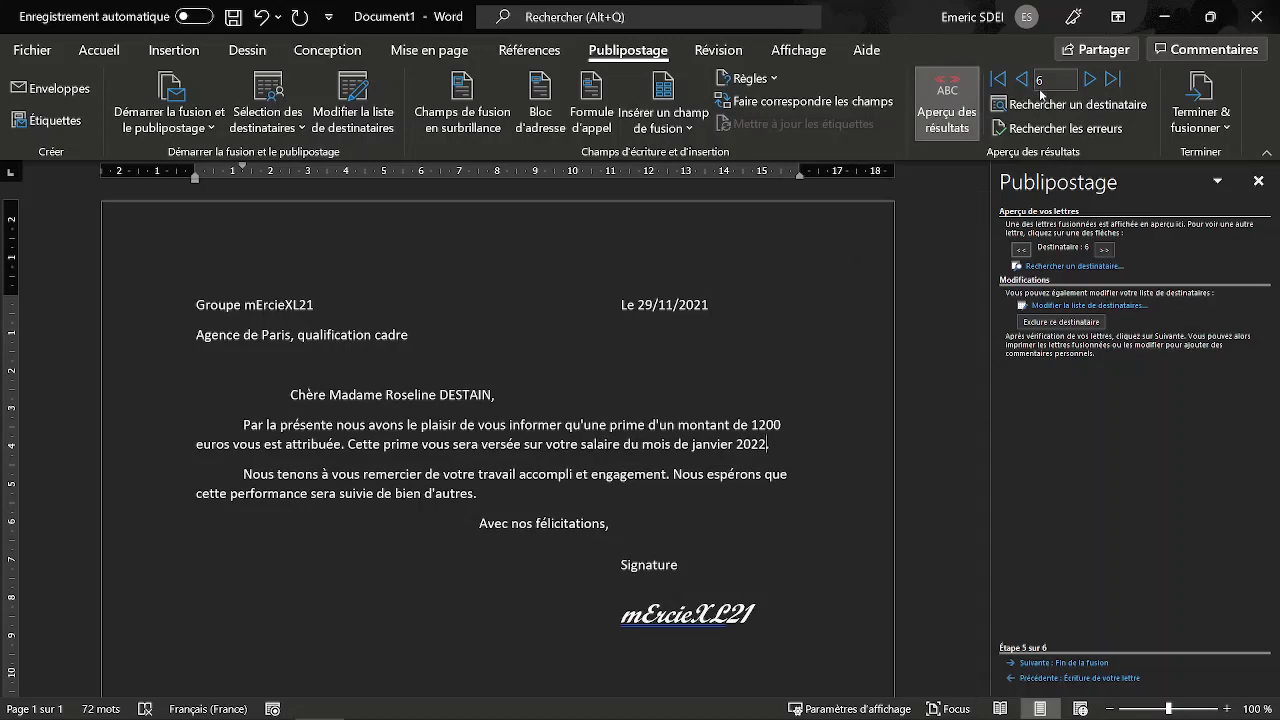
Browse the previewed letters from the first recipient through record 14, and view the last recipient's letter
click(997, 79)
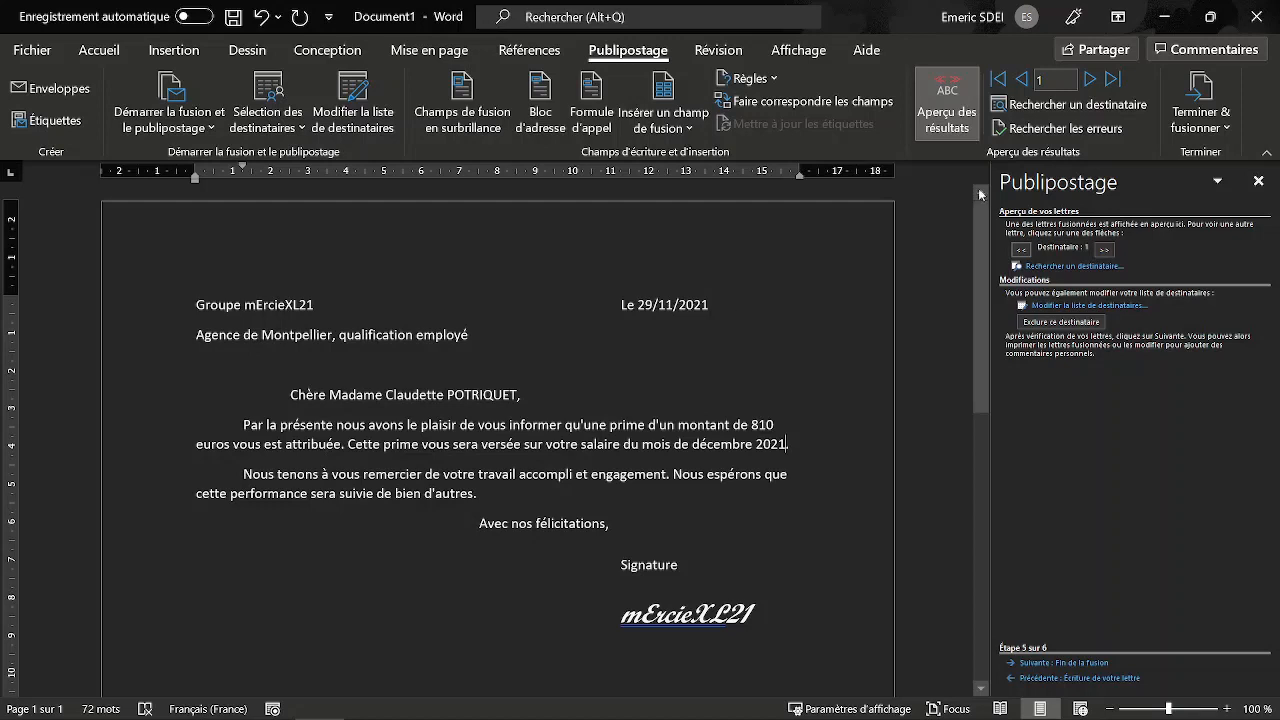
click(1090, 82)
click(1090, 82)
click(1090, 82)
click(1090, 82)
click(1090, 82)
click(1090, 82)
click(1090, 82)
click(1090, 82)
click(1090, 82)
click(1090, 82)
click(1090, 82)
click(1090, 82)
click(1090, 82)
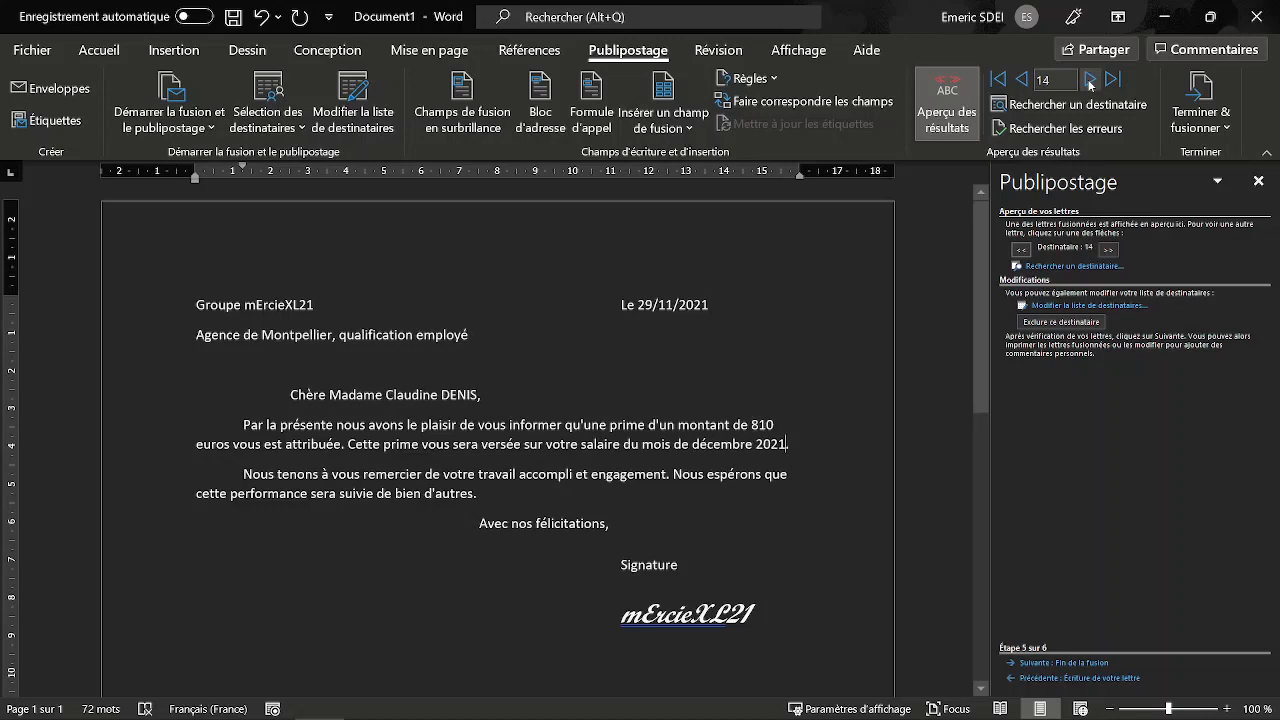
click(1113, 80)
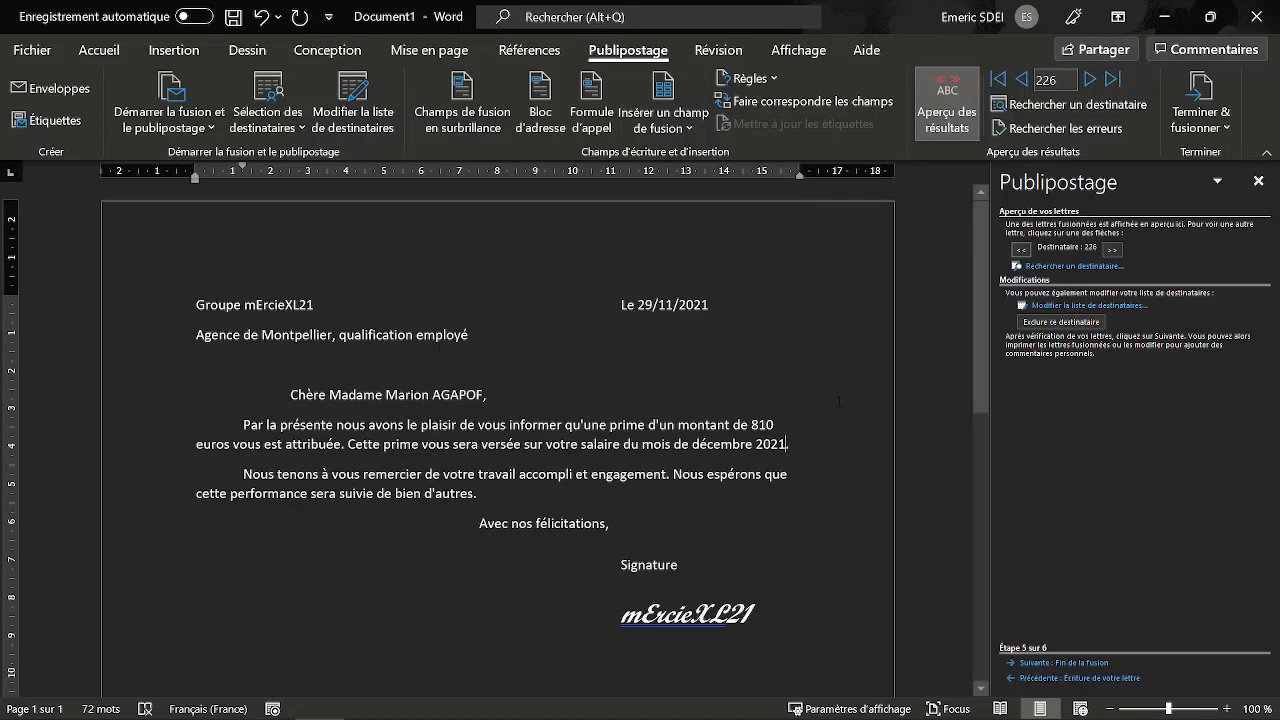
Complete the merge by generating individual letters for all records in a new document
click(1068, 663)
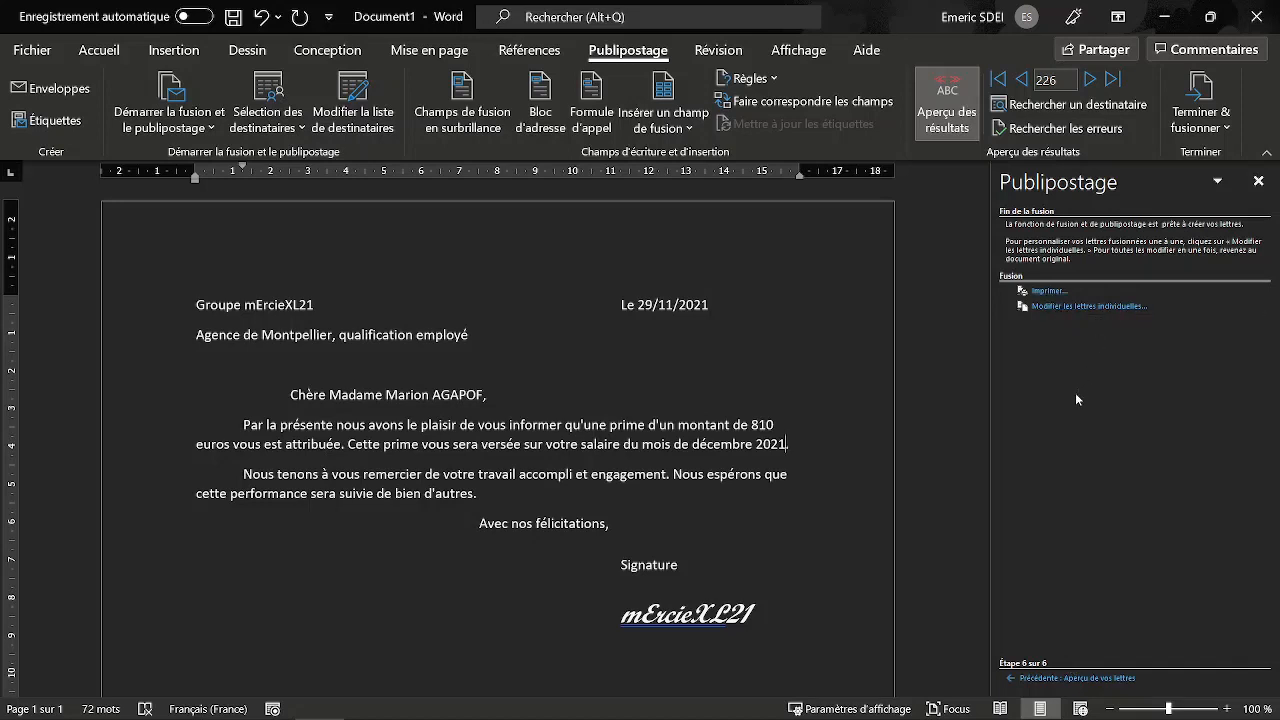
click(1099, 310)
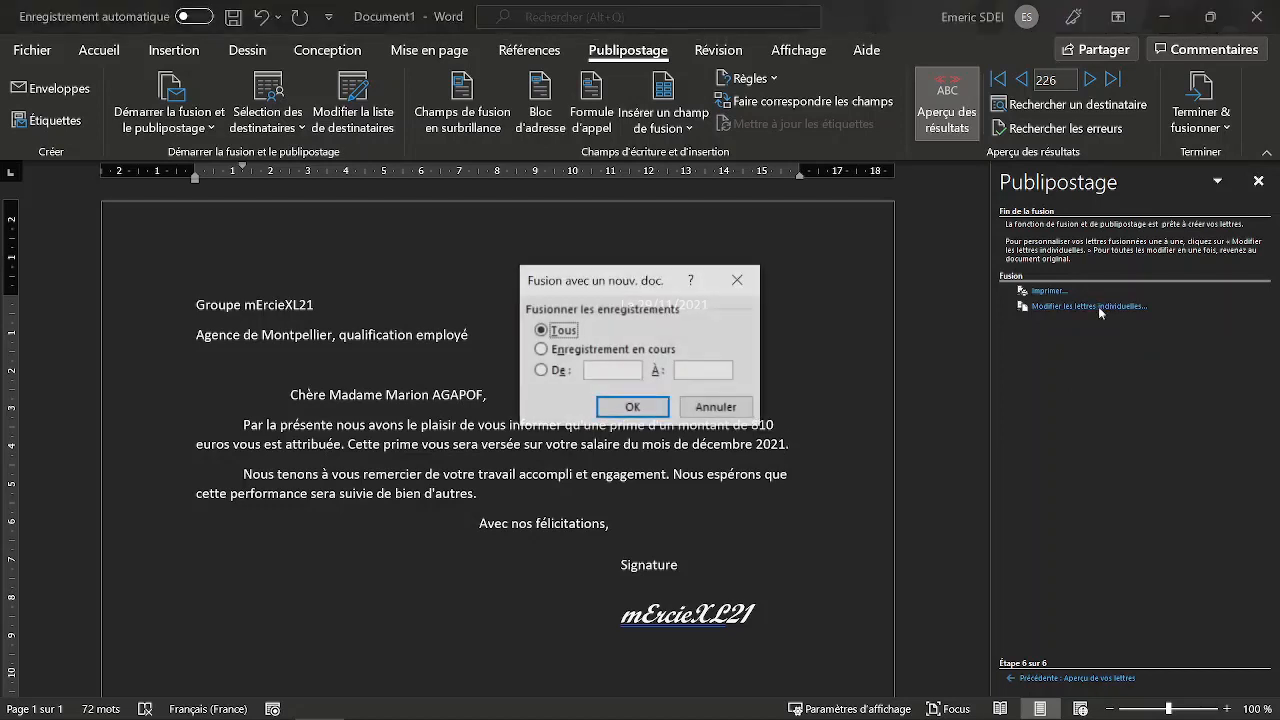
click(637, 411)
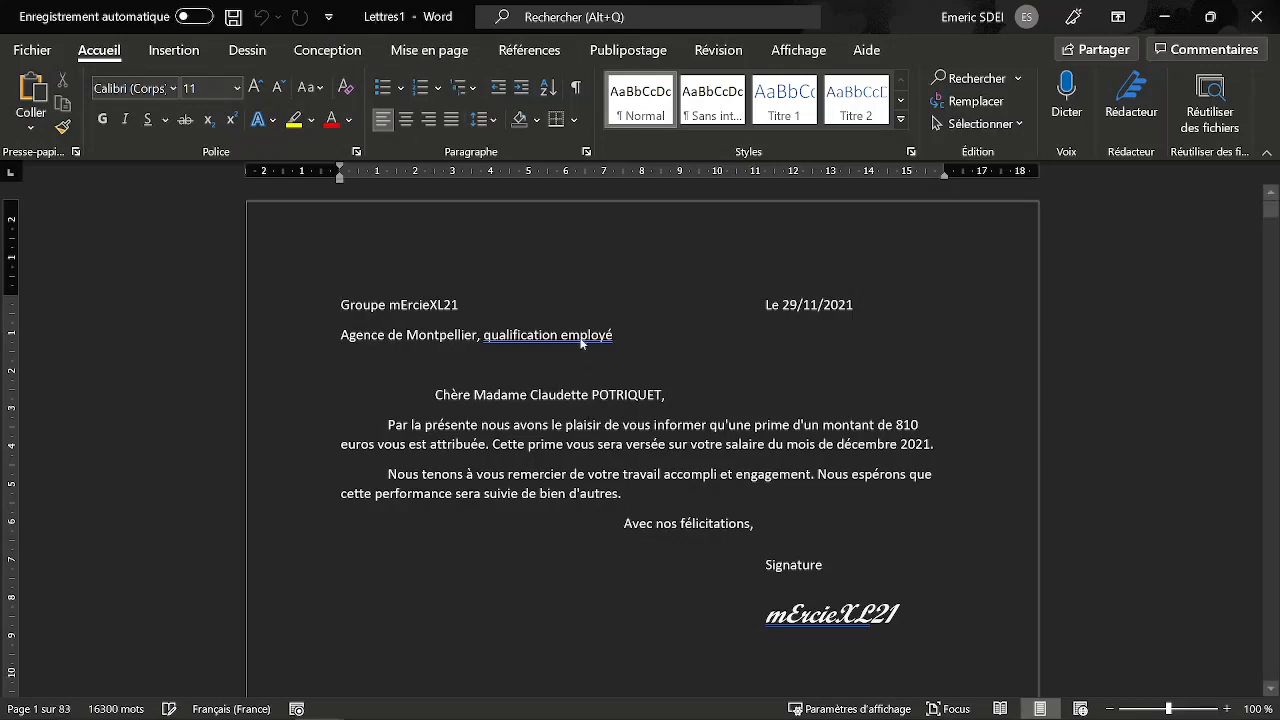
Look through the first pages of the merged document to check the individual letters
scroll(637, 404, down, 12)
scroll(637, 404, down, 15)
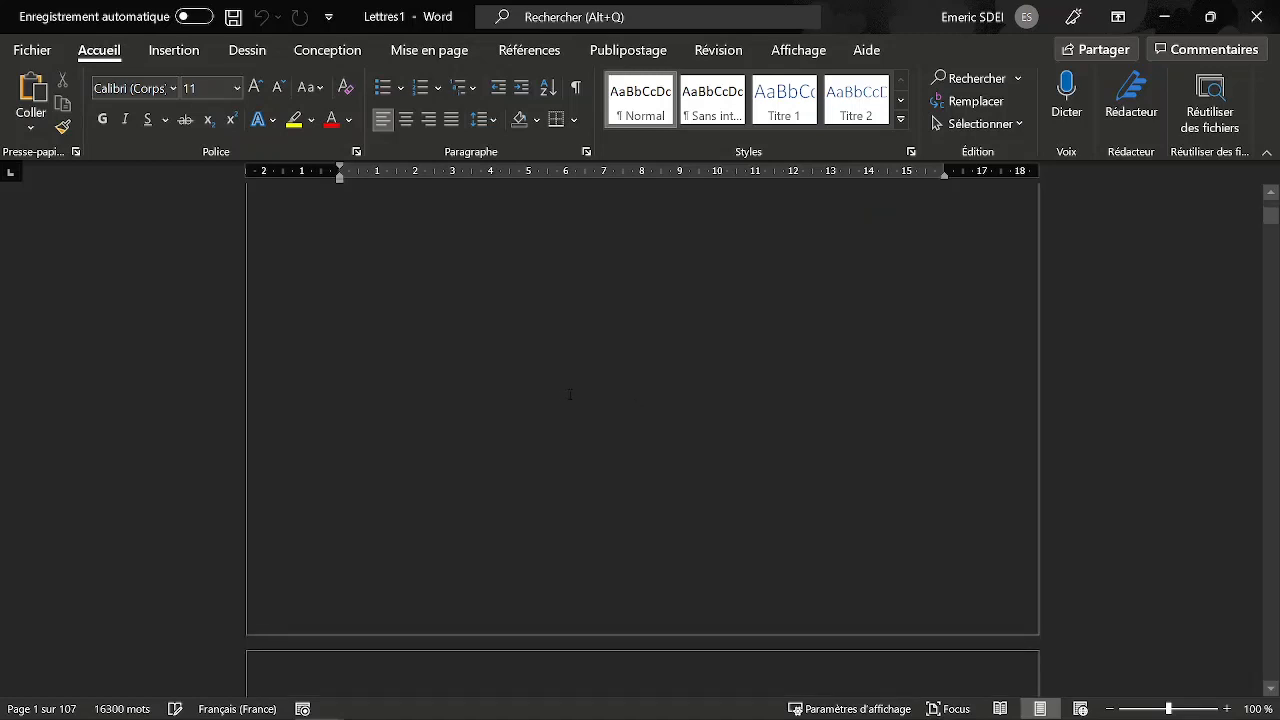
scroll(566, 395, down, 10)
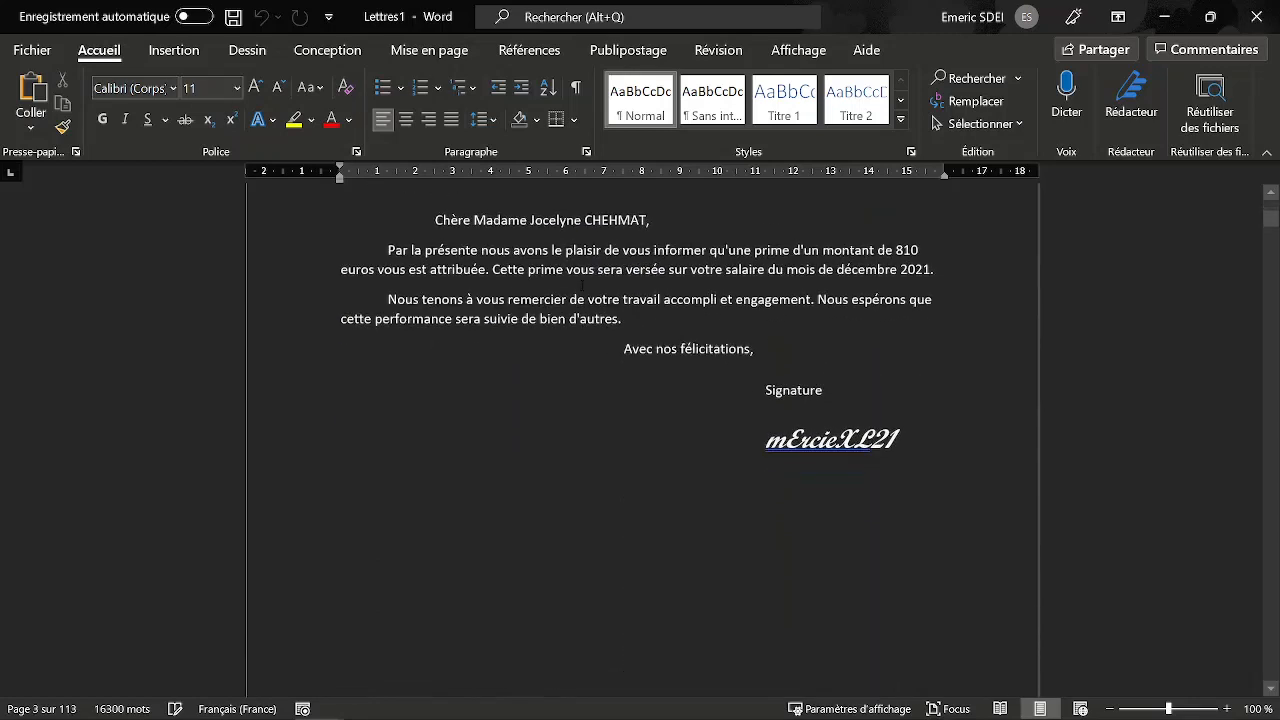
scroll(425, 441, down, 15)
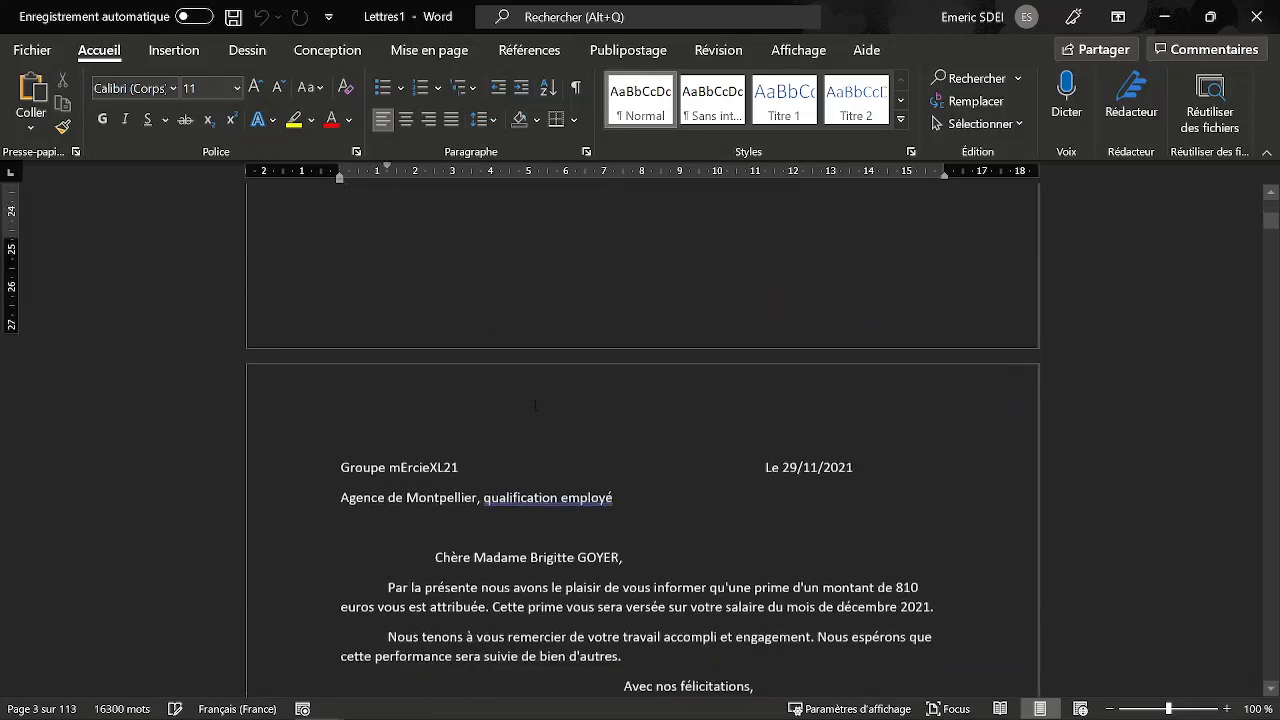
scroll(718, 282, up, 5)
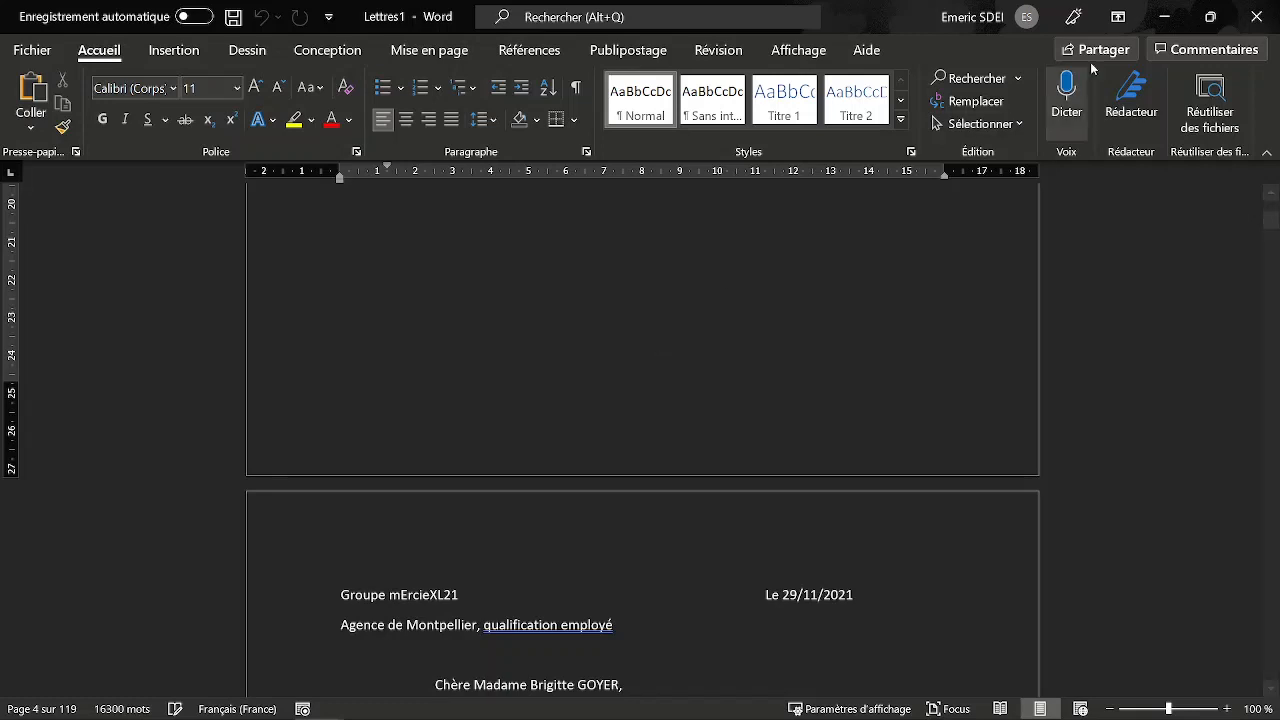
Return to the main letter document and send all merge records to the Microsoft Print to PDF printer, one copy
click(1162, 22)
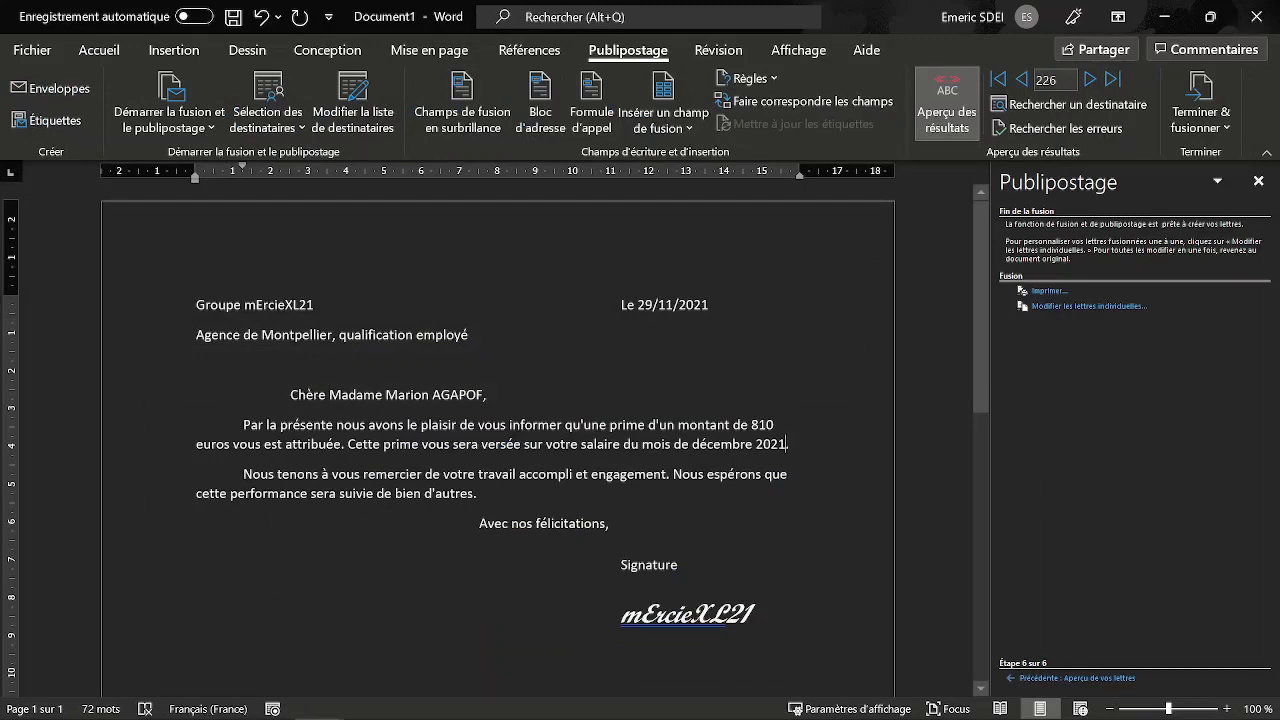
click(1046, 292)
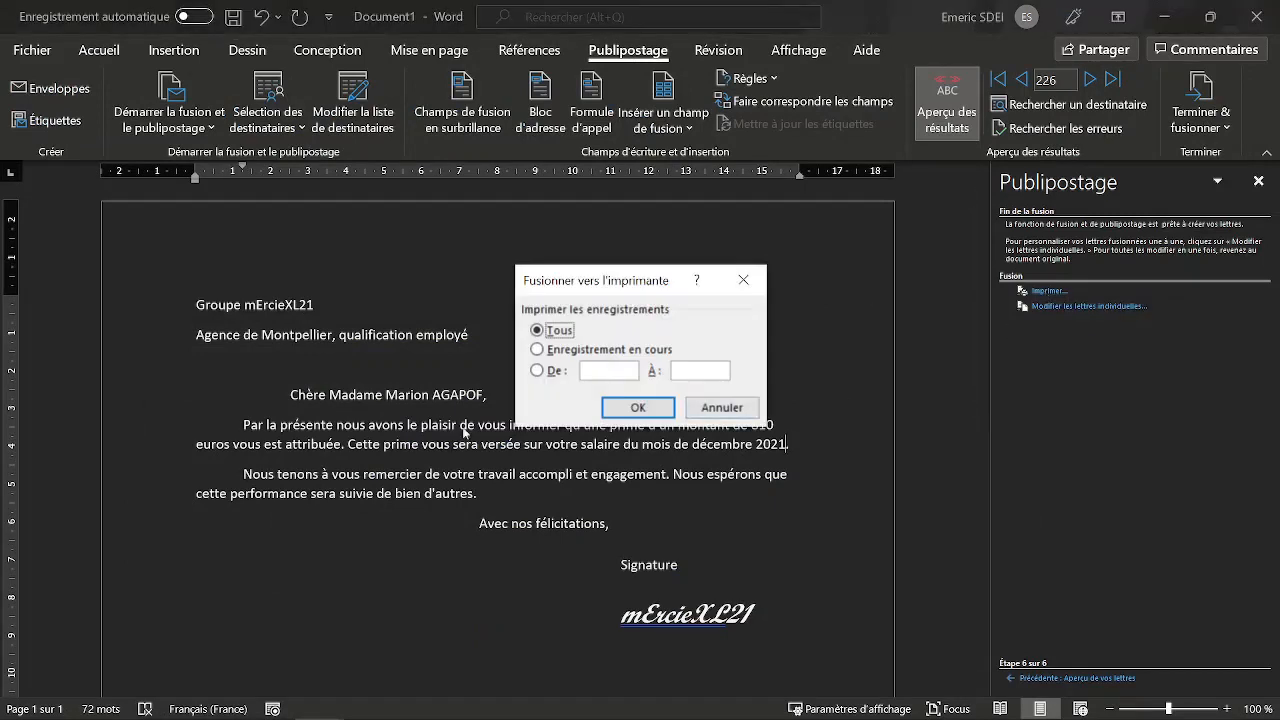
click(652, 408)
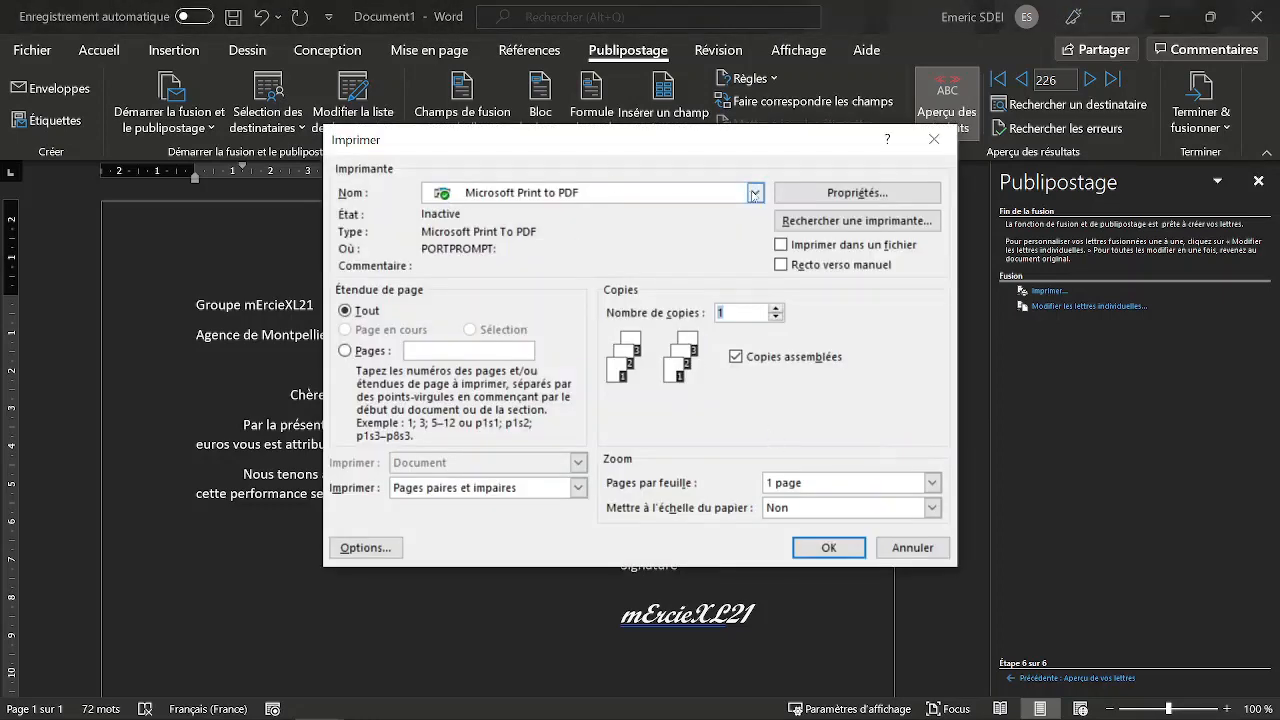
click(755, 193)
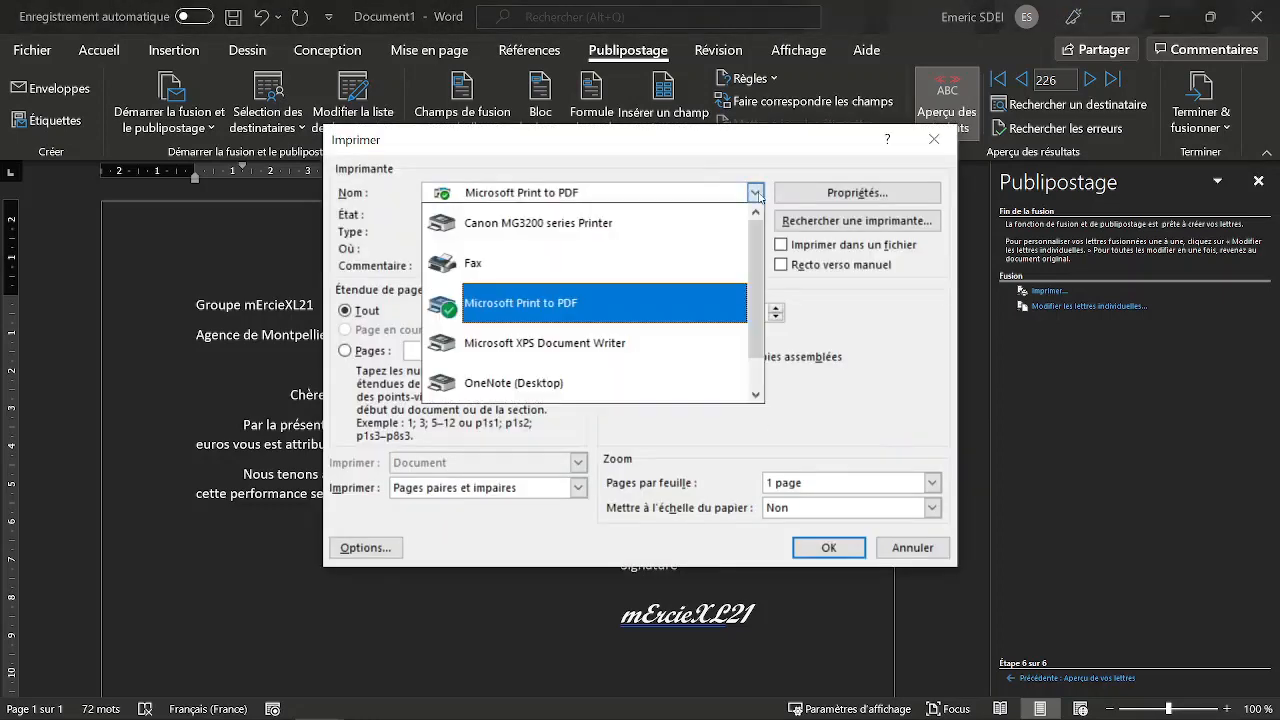
click(553, 306)
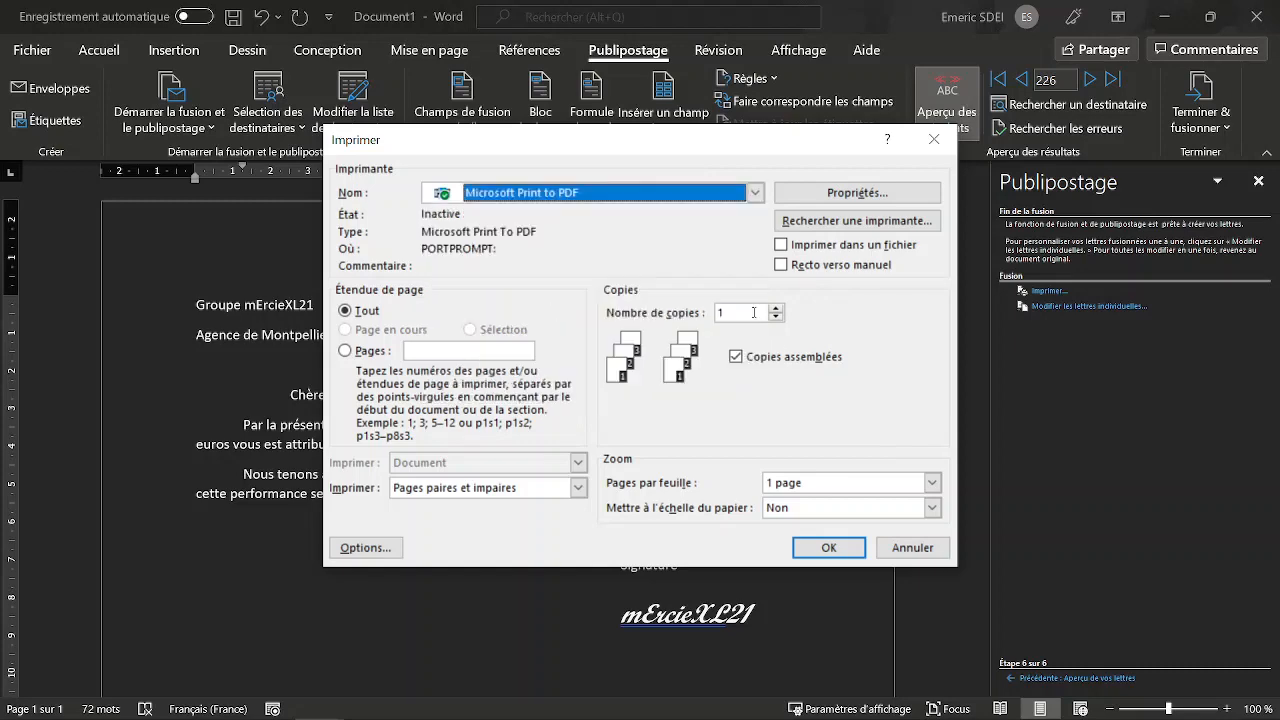
click(829, 548)
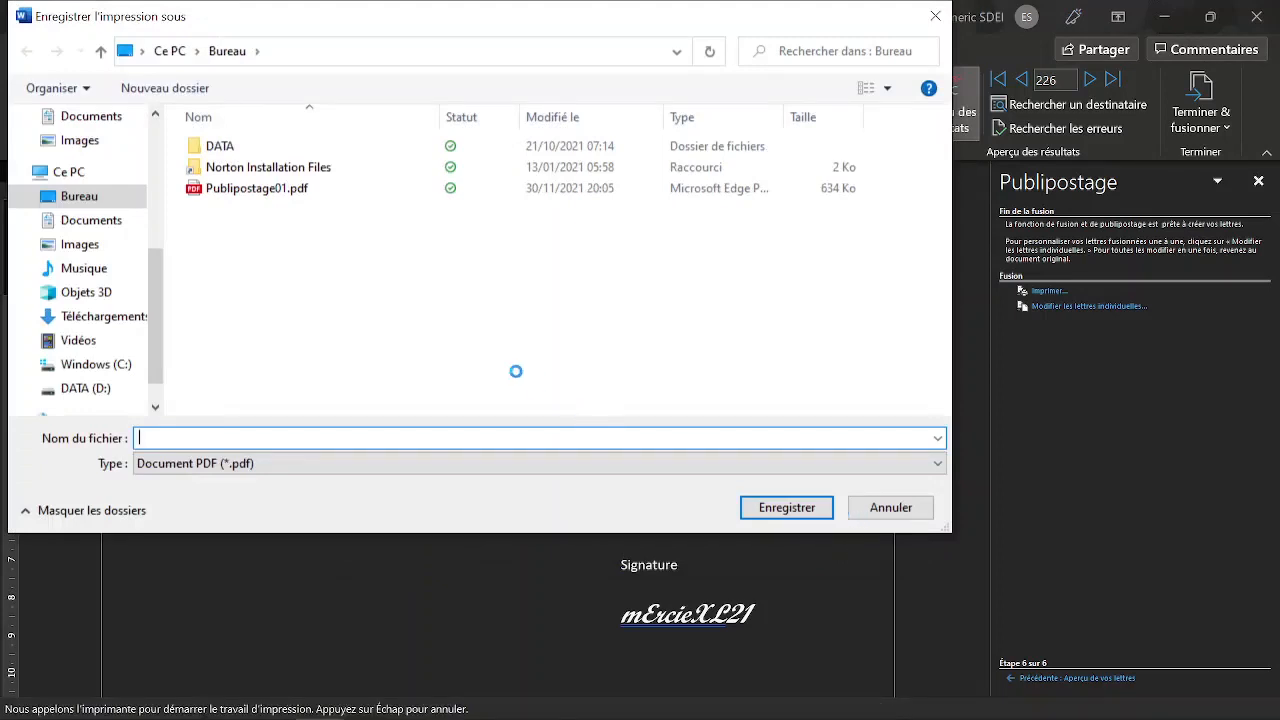
Save the print output as Publipostage01.pdf on the Desktop (Bureau), replacing the existing file
click(256, 194)
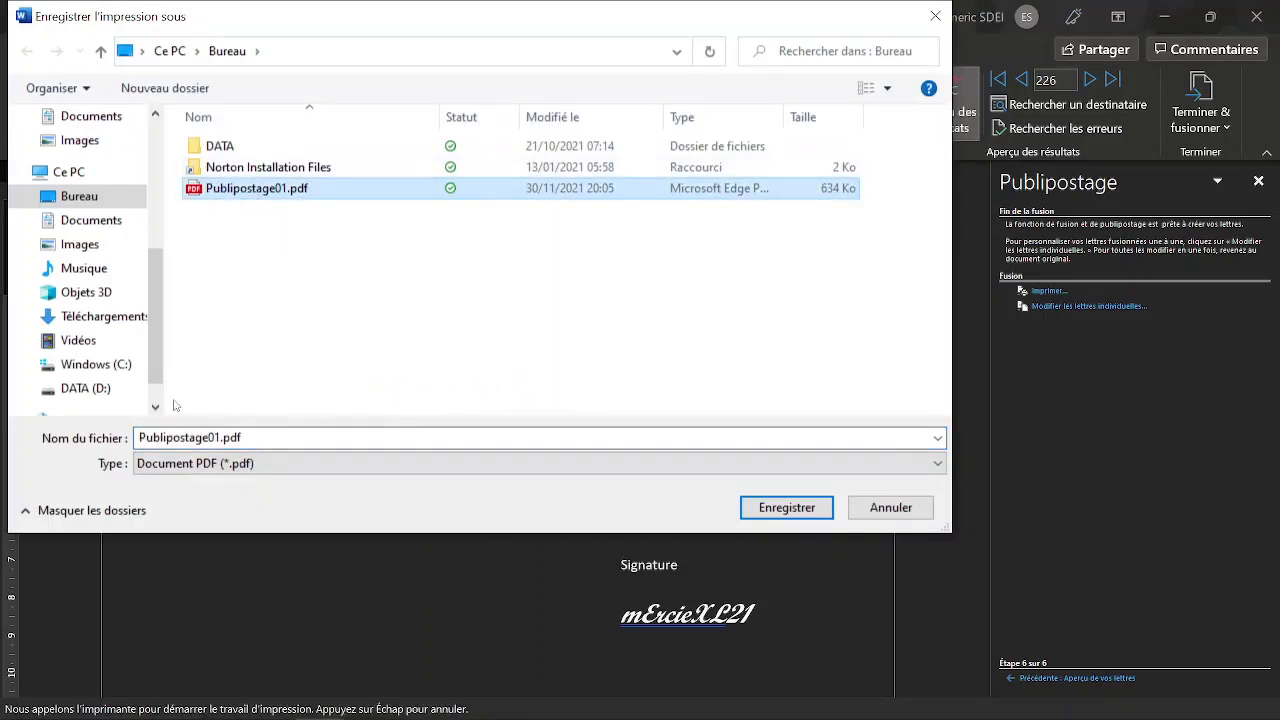
click(800, 512)
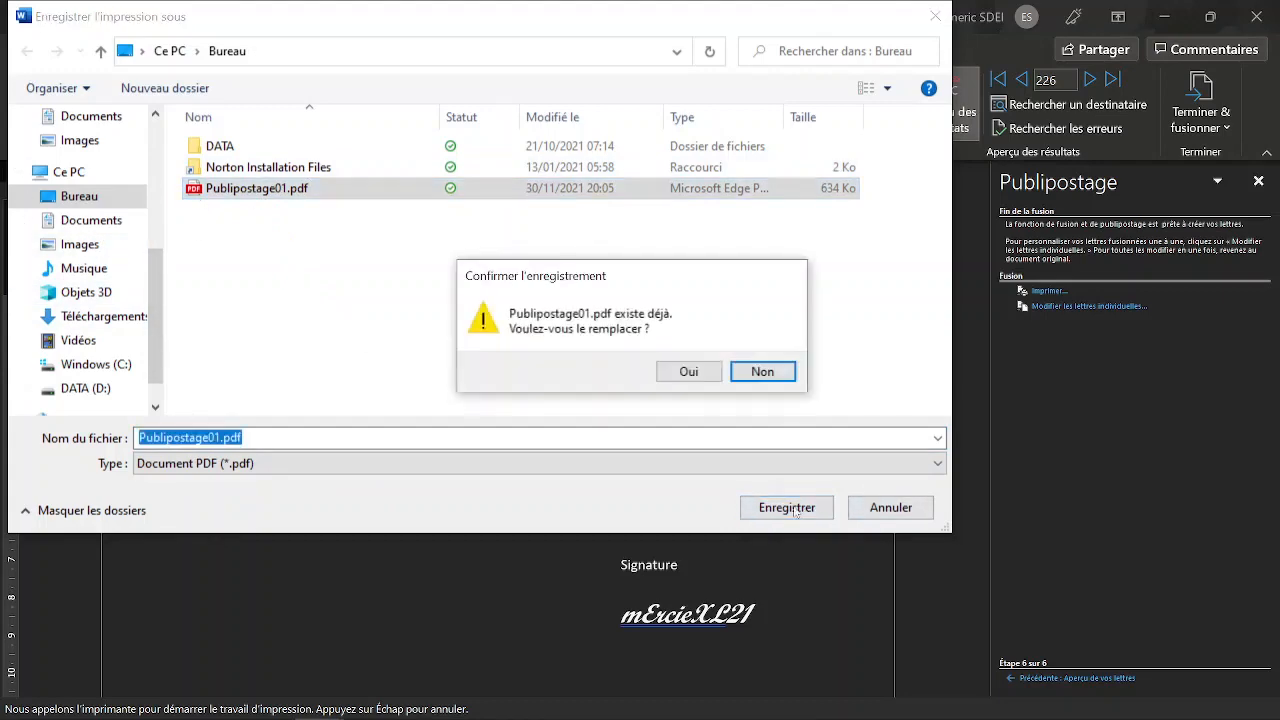
click(698, 372)
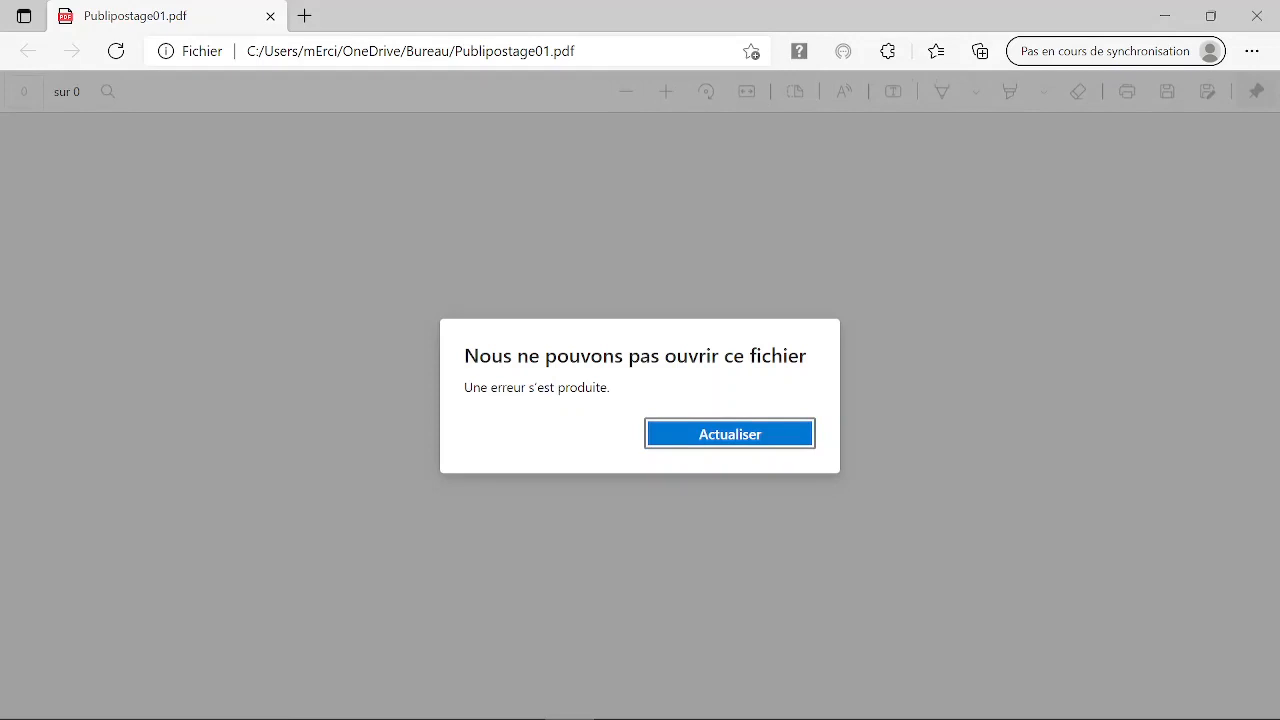
Reload Publipostage01.pdf in Microsoft Edge and look through the letters on its first three pages
click(776, 442)
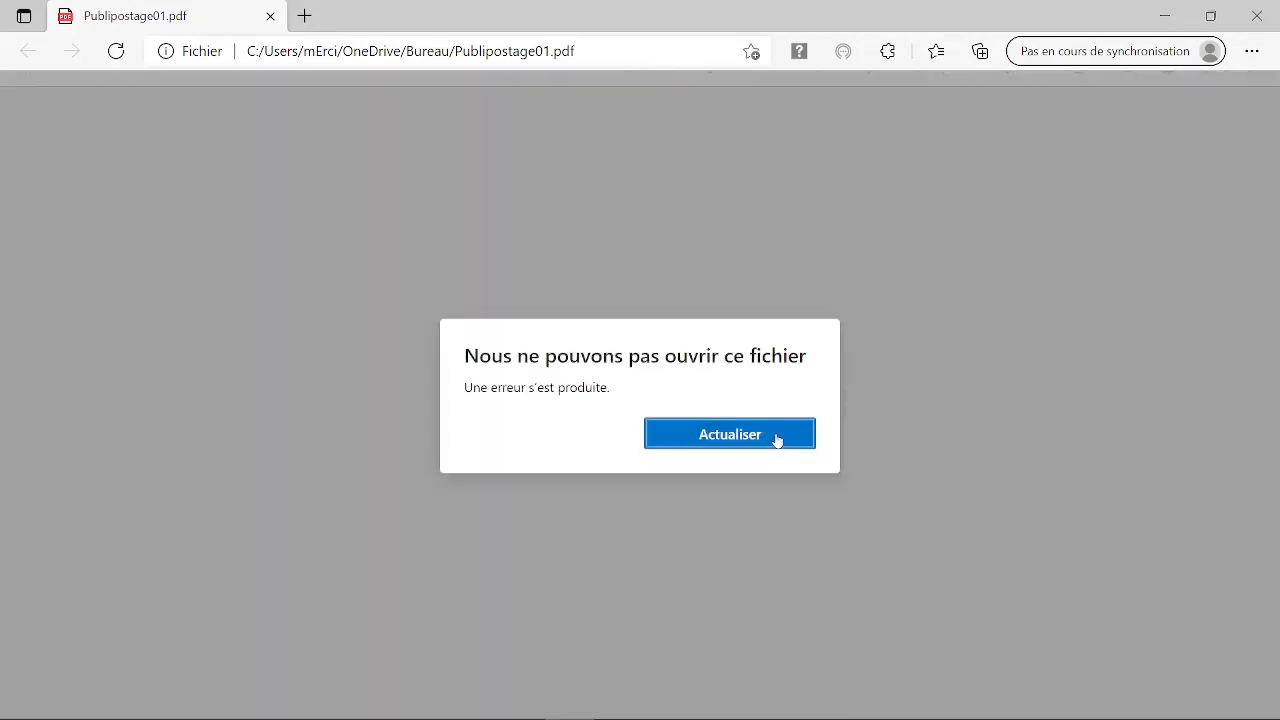
click(776, 440)
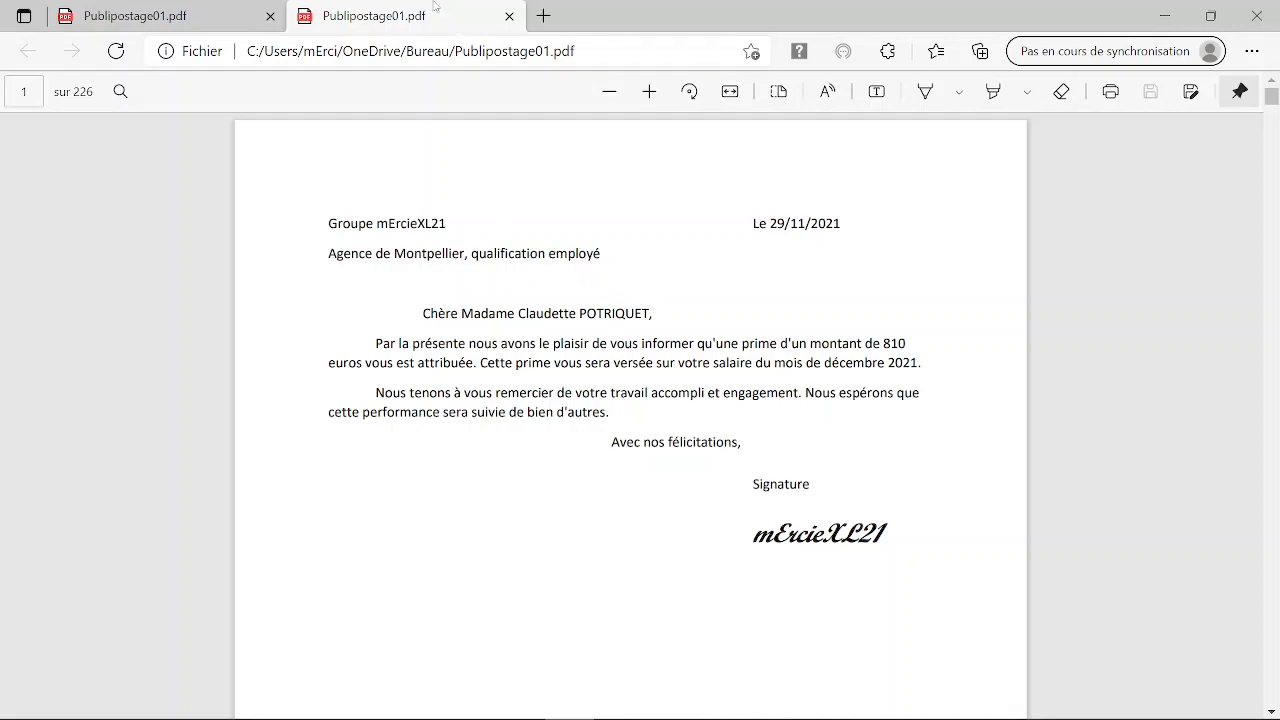
scroll(559, 277, down, 5)
scroll(558, 277, down, 10)
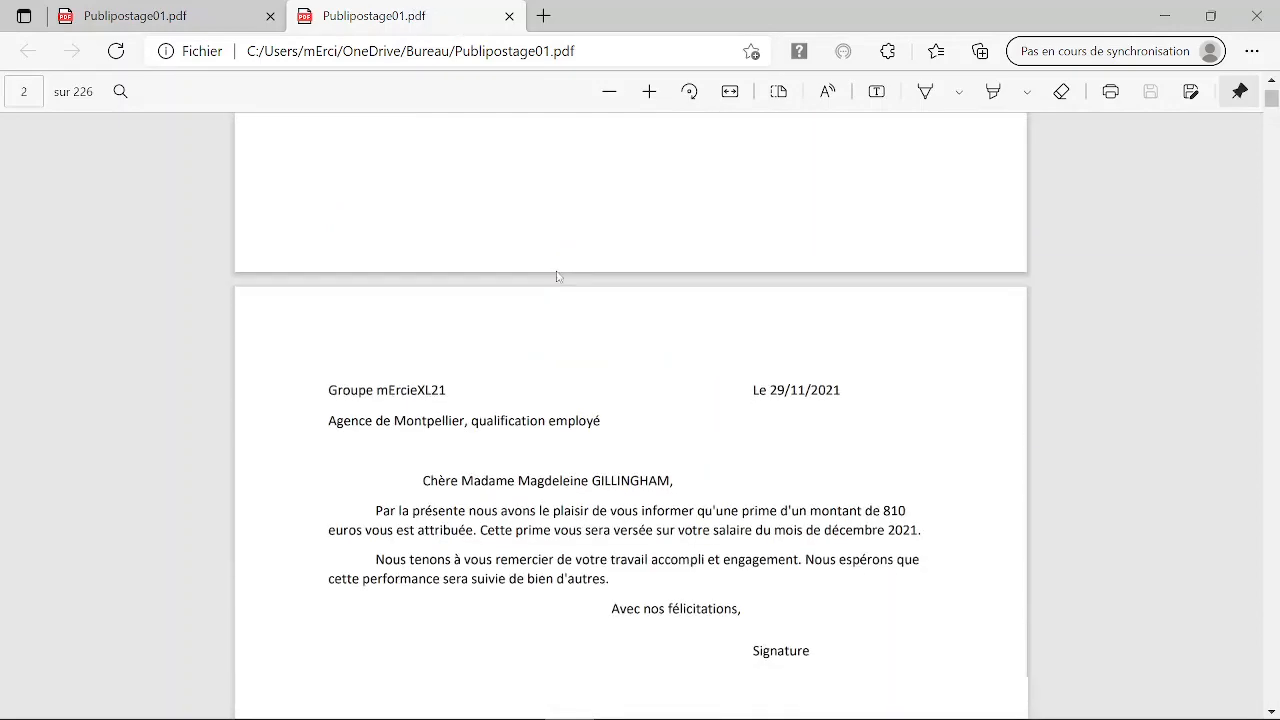
scroll(558, 277, down, 7)
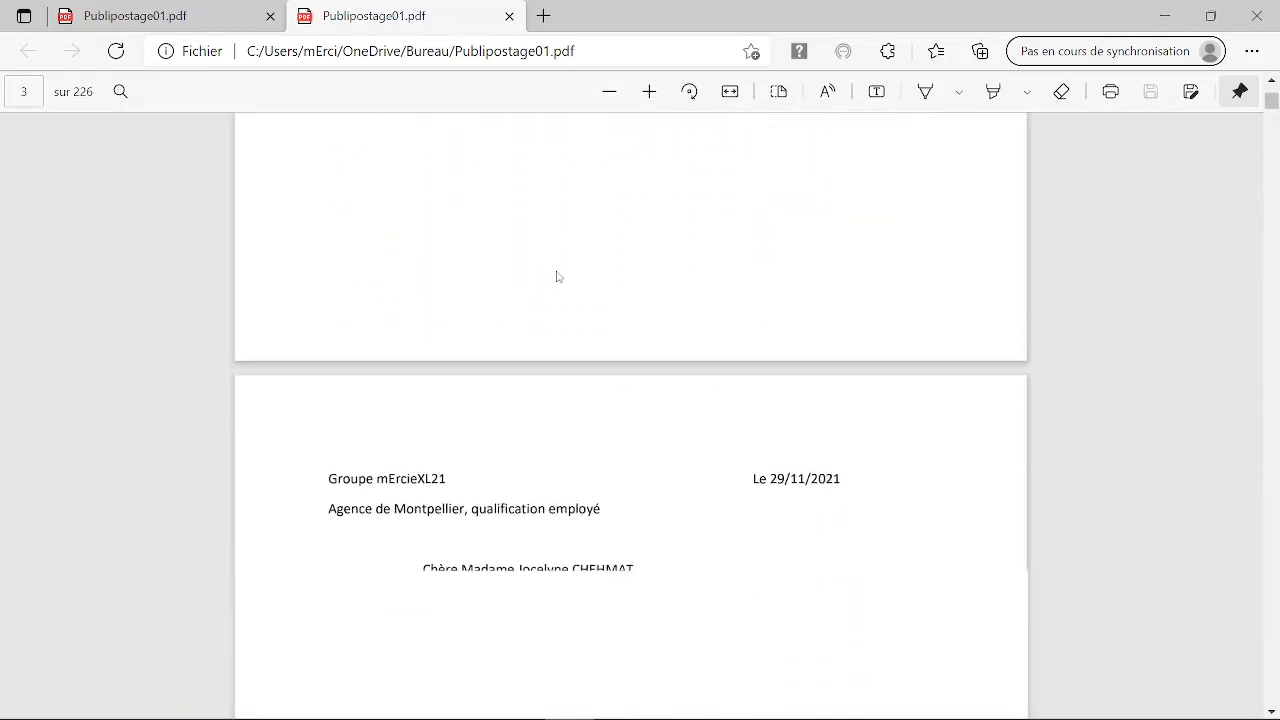
scroll(543, 357, down, 3)
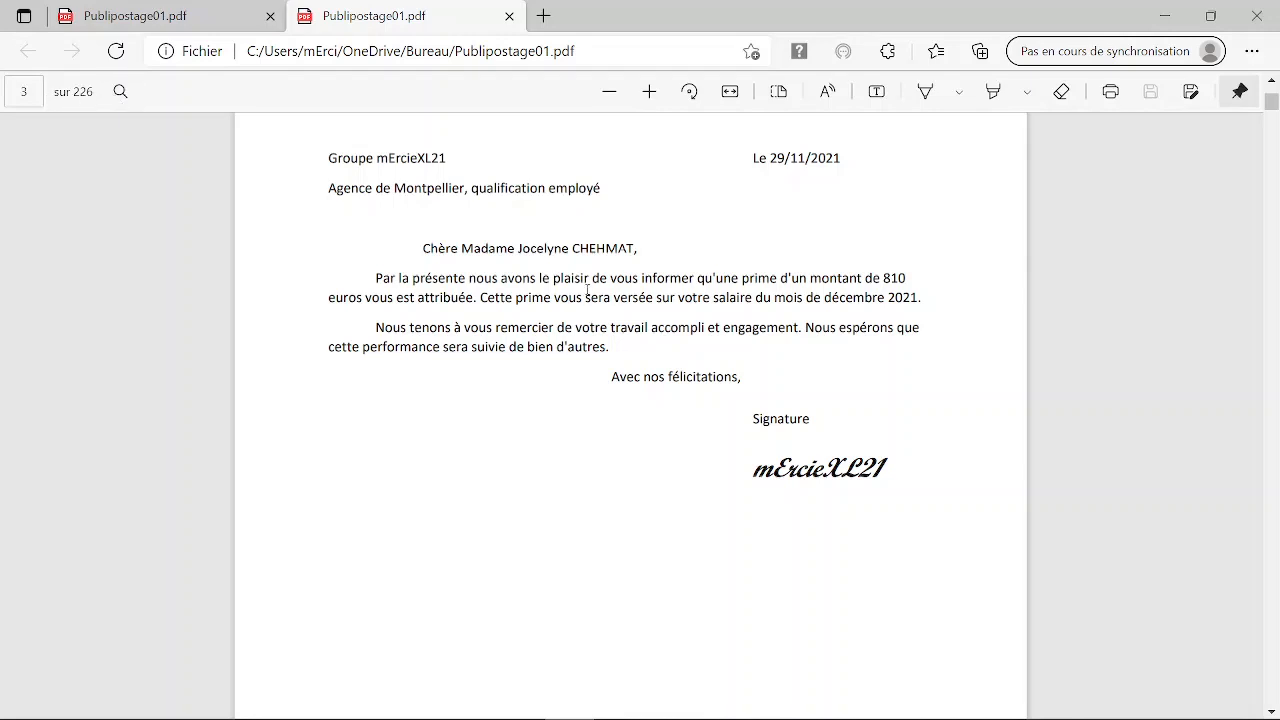
scroll(587, 288, down, 2)
Go to the end of the PDF and check the last recipient's letter
drag(1272, 103, 1272, 700)
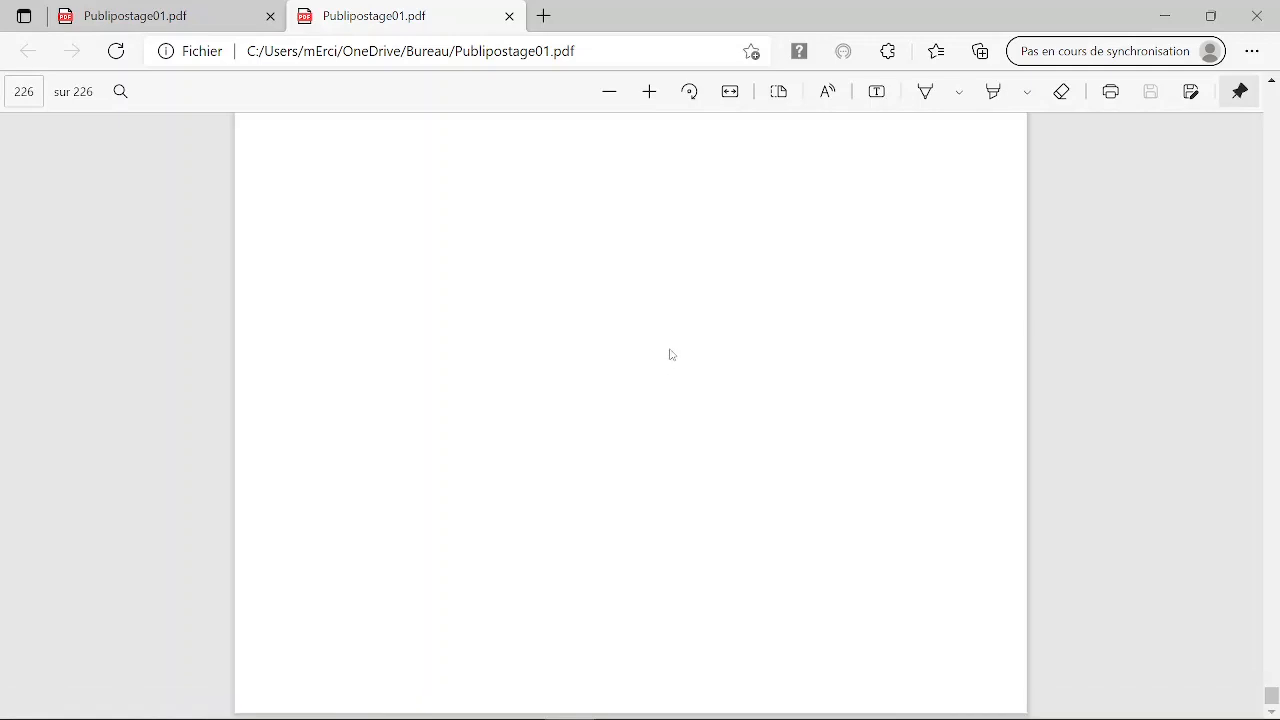
scroll(634, 354, up, 5)
scroll(639, 344, down, 3)
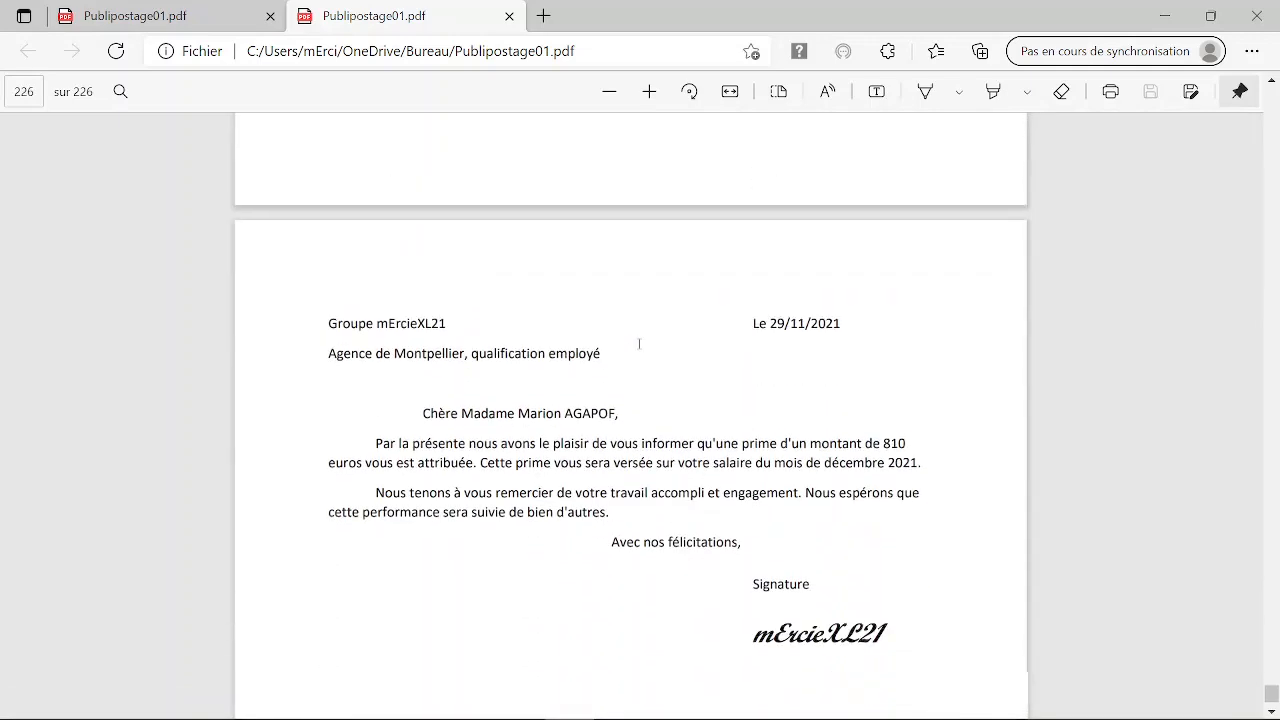